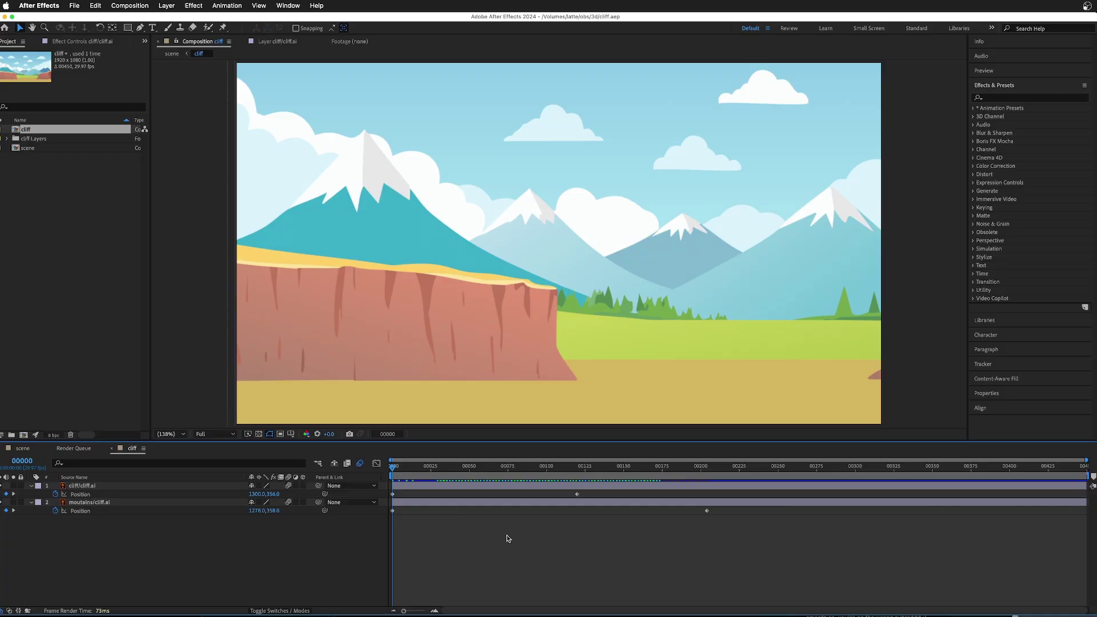
- Play a preview of the cliff animation
key(space)
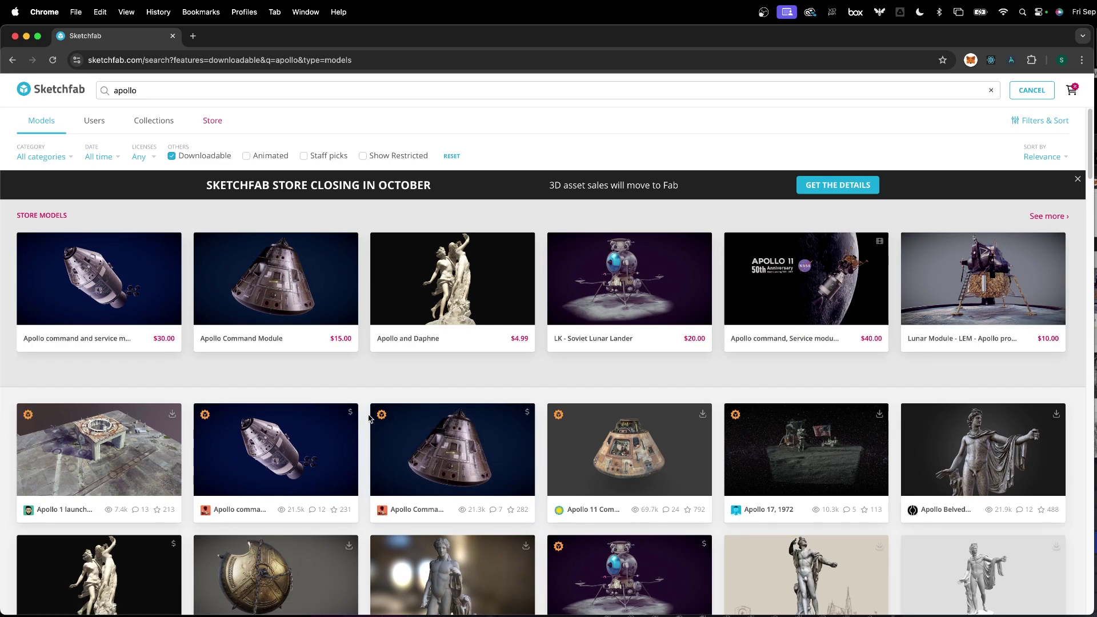
scroll(359, 401, down, 10)
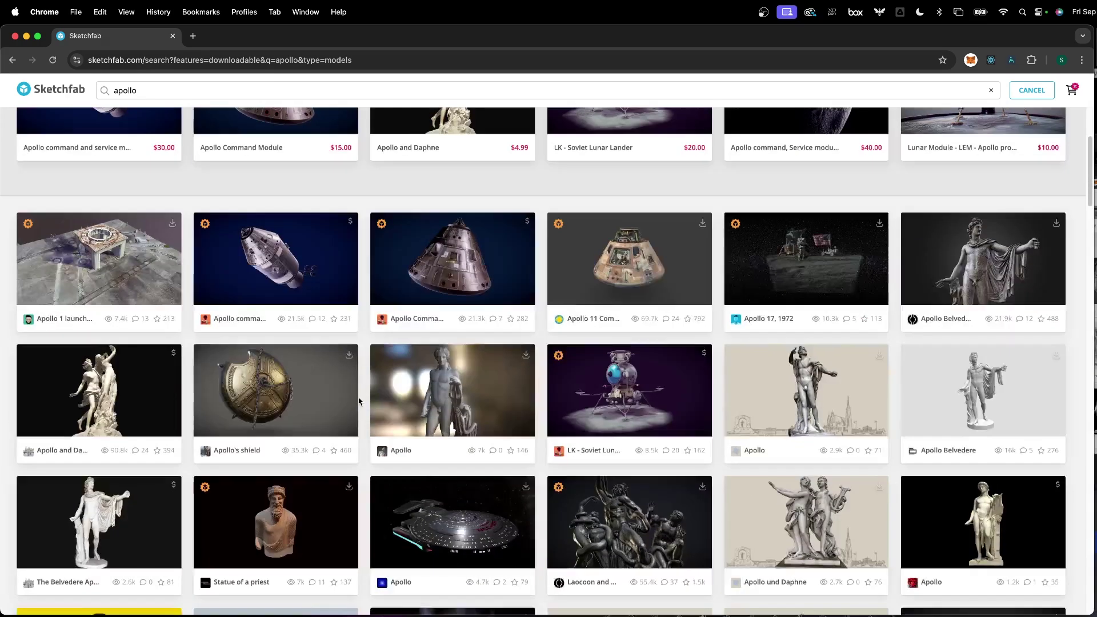
scroll(416, 395, down, 15)
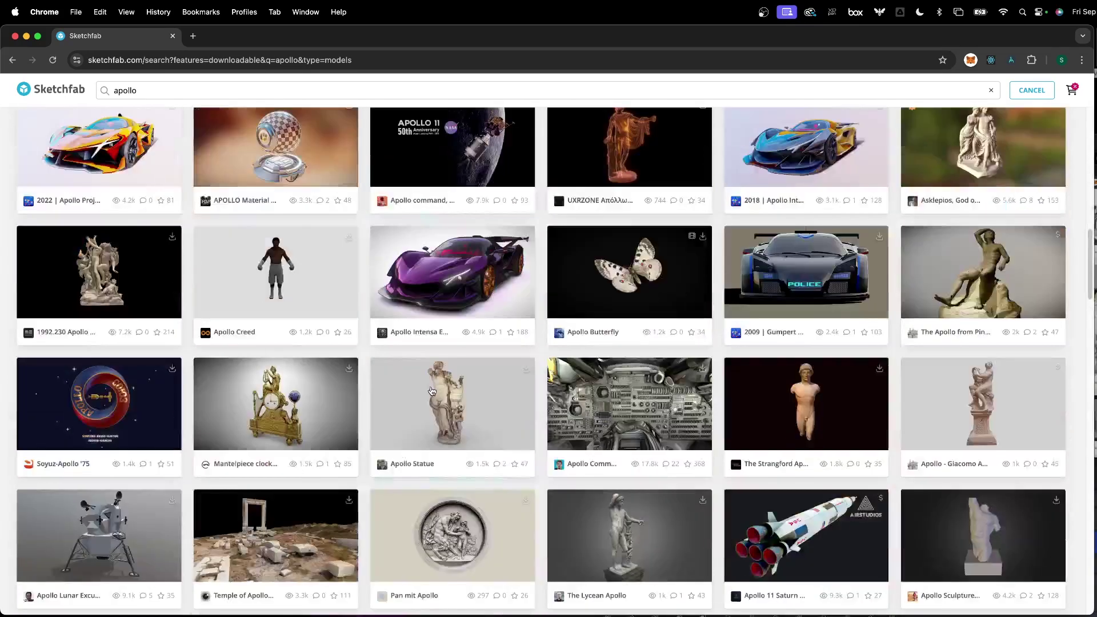
scroll(430, 388, down, 11)
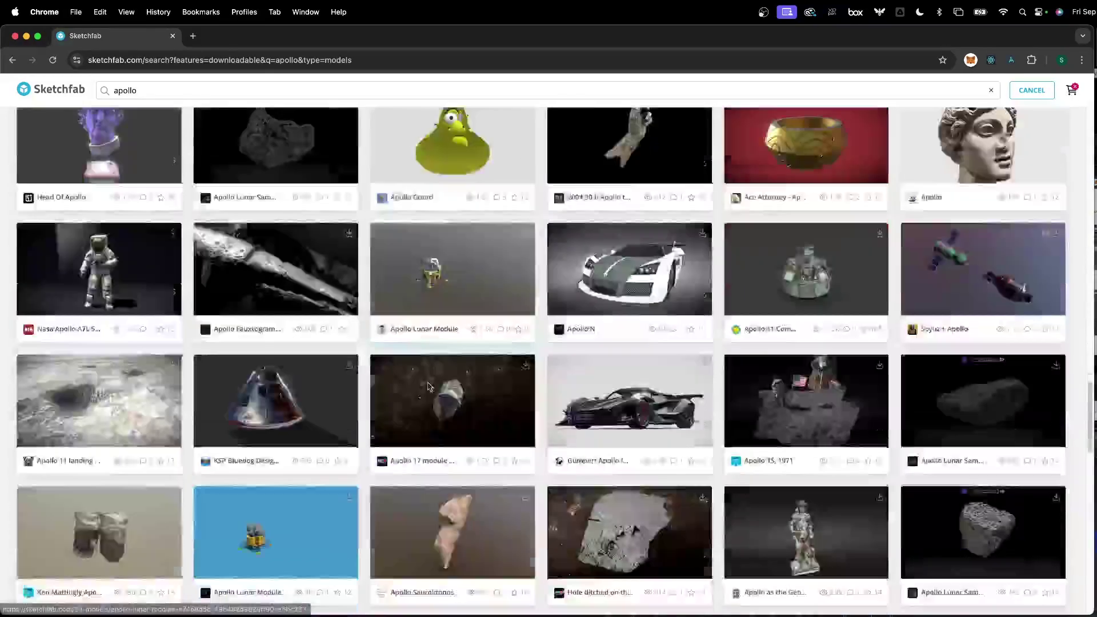
scroll(301, 481, up, 7)
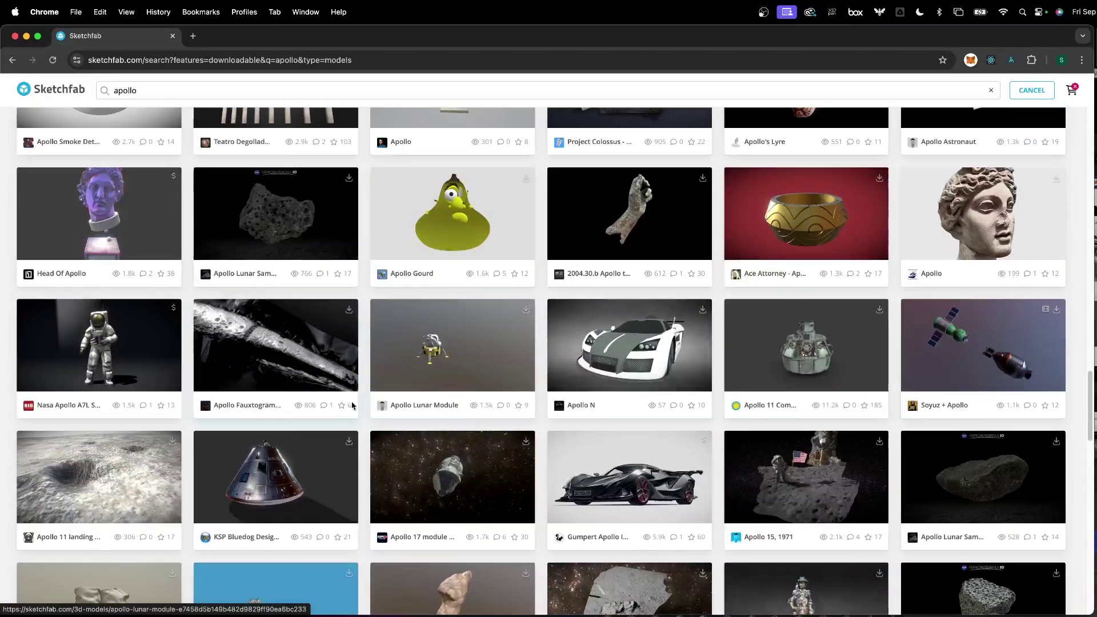
click(301, 481)
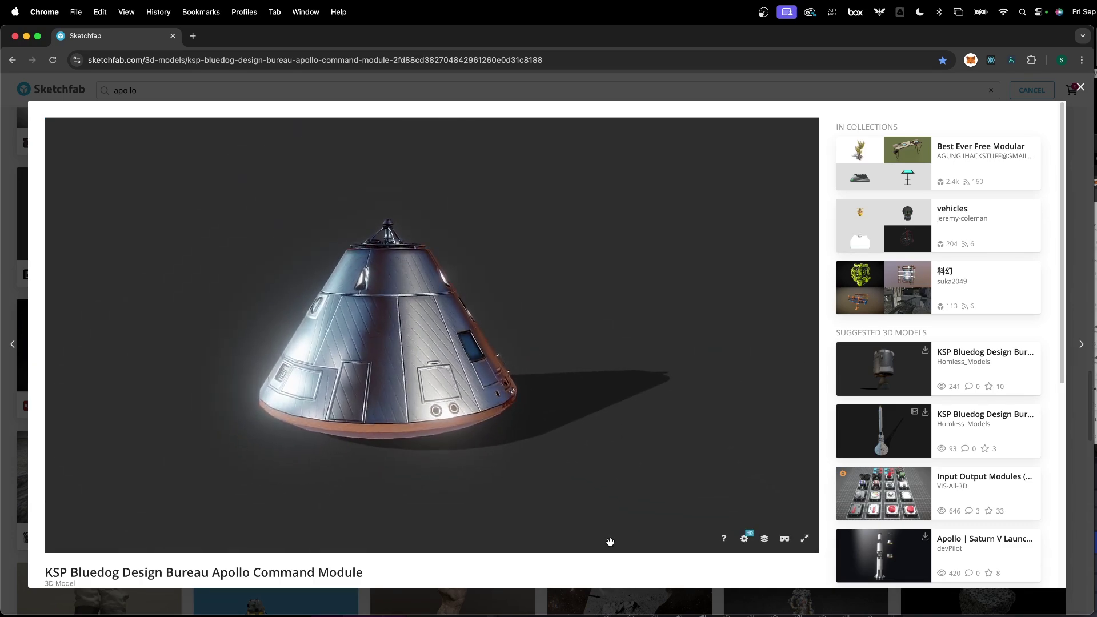
- Download the KSP Bluedog Apollo Command Module as a .glb with 1k textures
scroll(622, 566, down, 5)
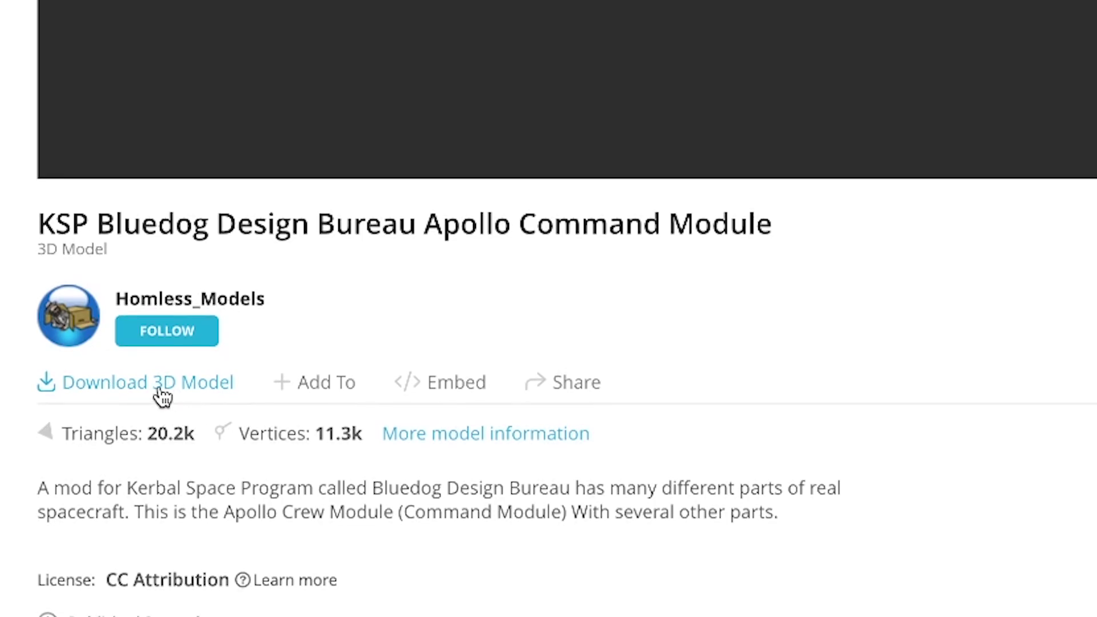
click(165, 394)
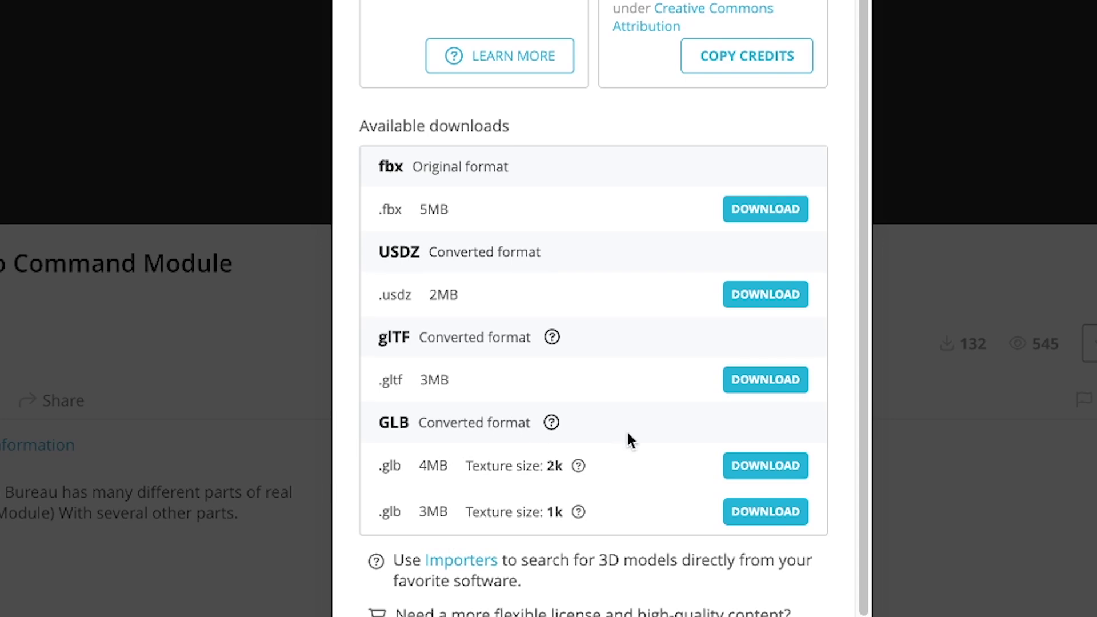
scroll(621, 435, down, 2)
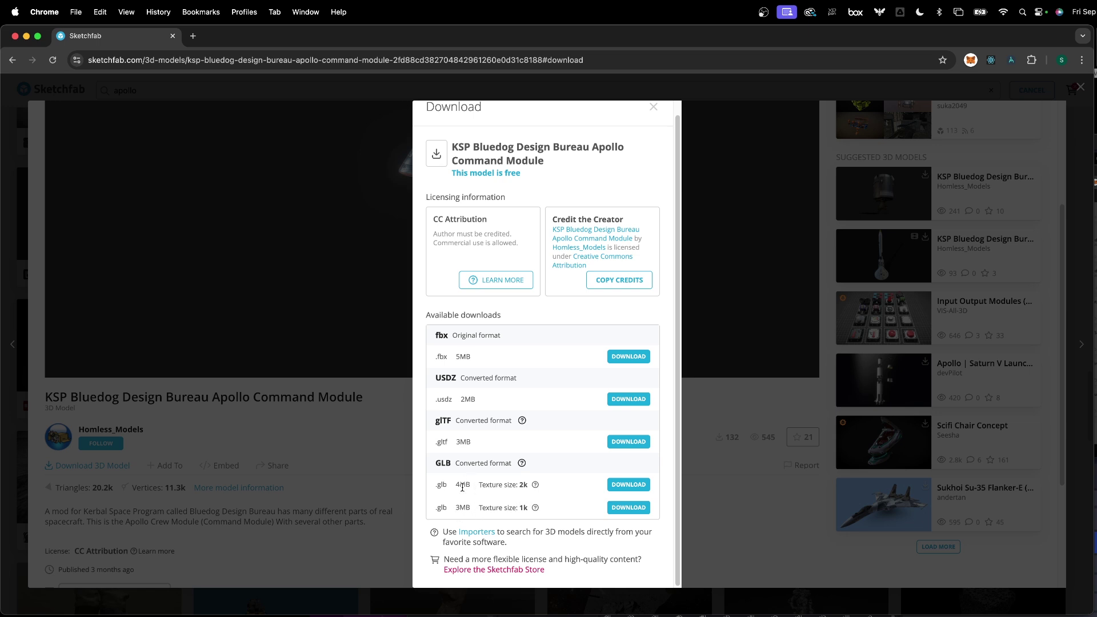
click(627, 511)
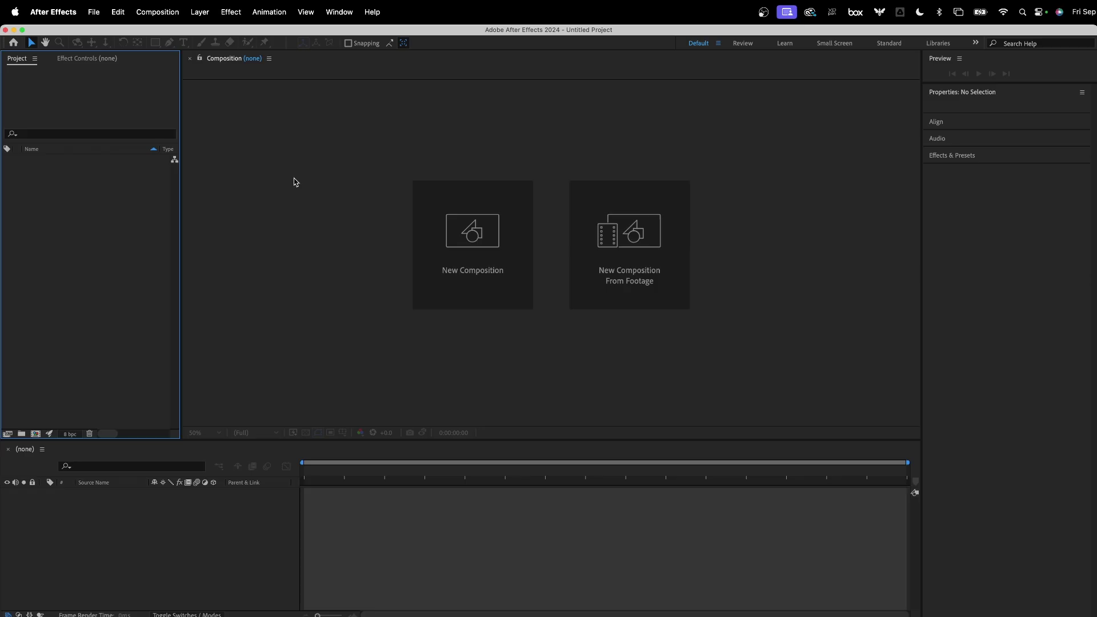
- Import the ksp_bluedog Apollo command module .glb file into the project
click(93, 12)
mouse_move(113, 180)
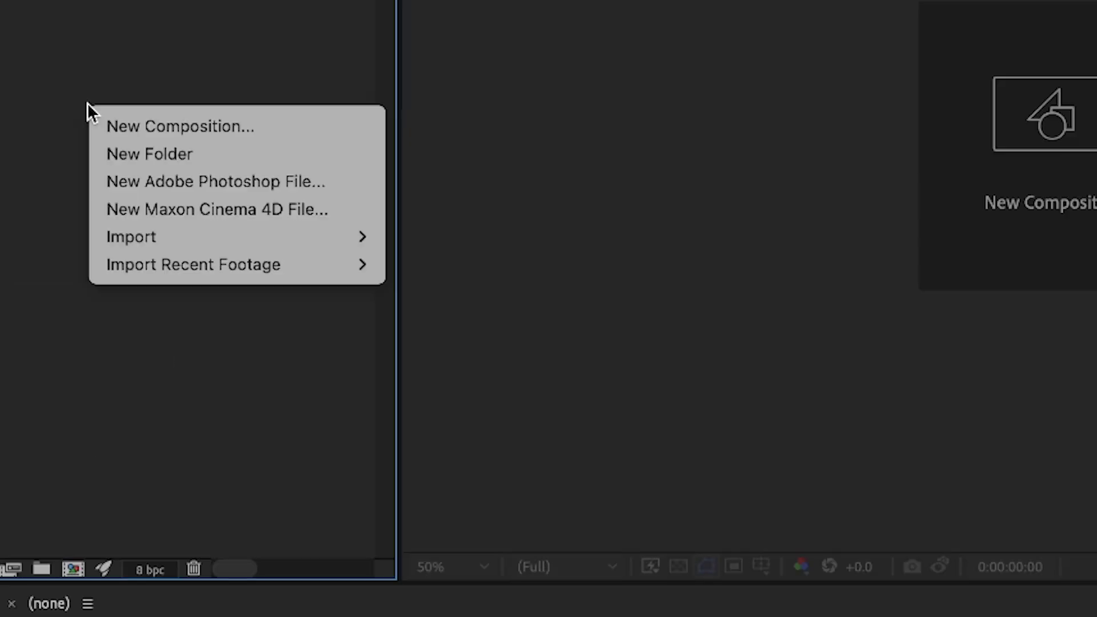
mouse_move(179, 239)
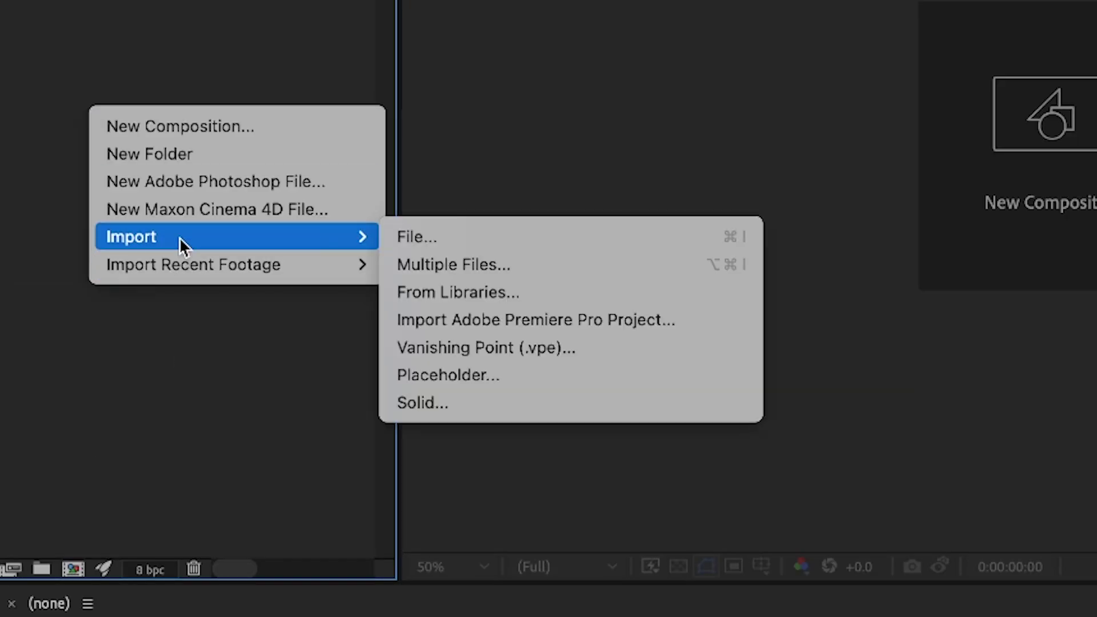
click(433, 237)
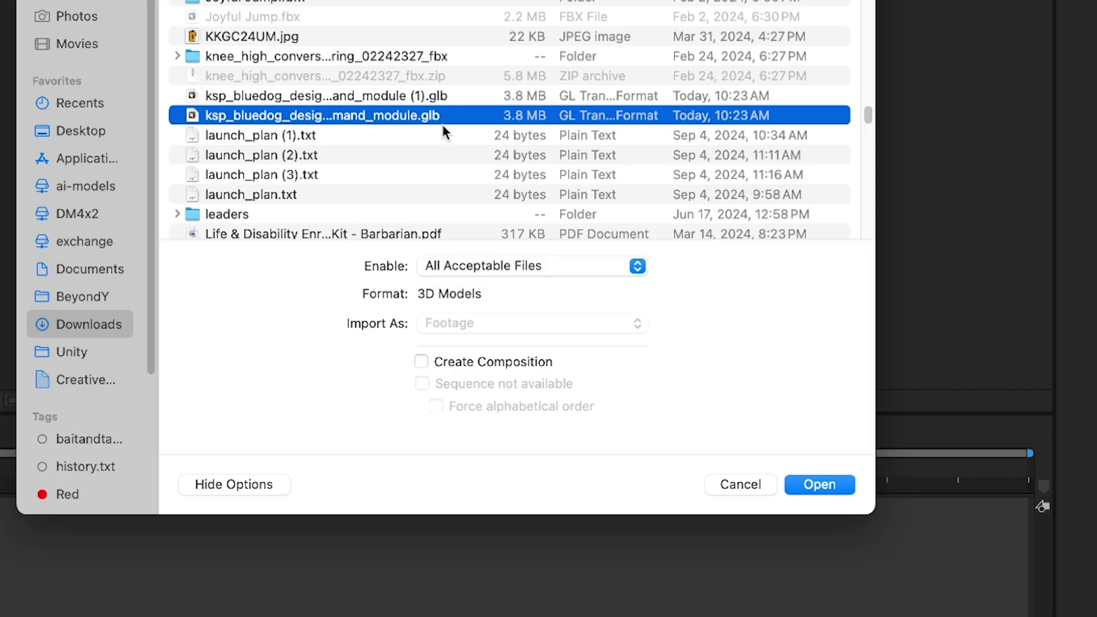
click(817, 485)
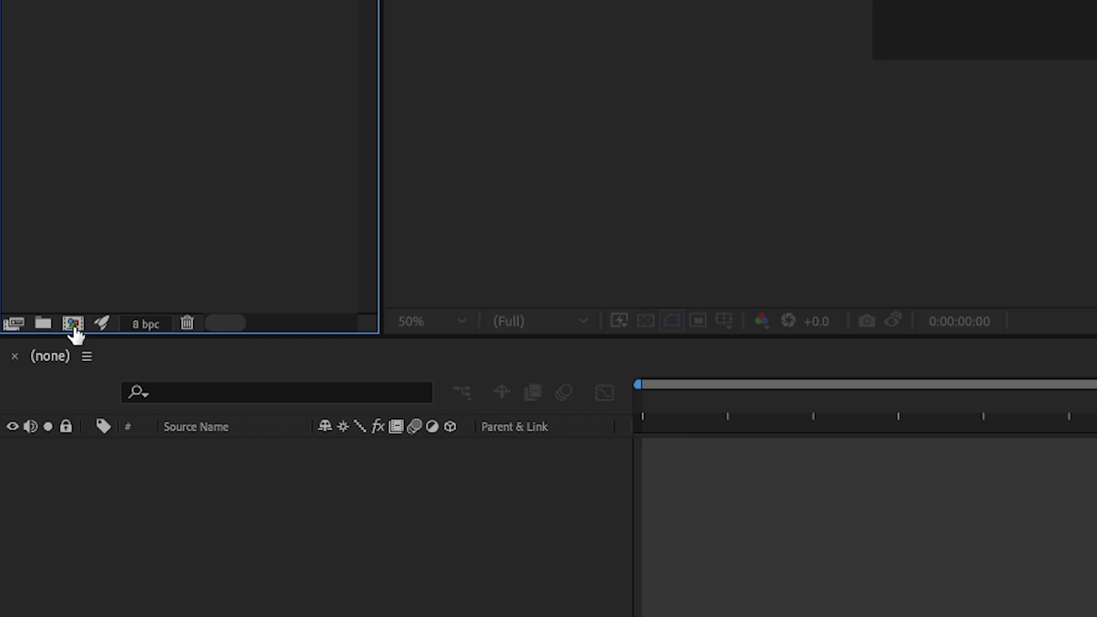
- Create a new composition with the HD 1920x1080 29.97 fps preset
click(74, 328)
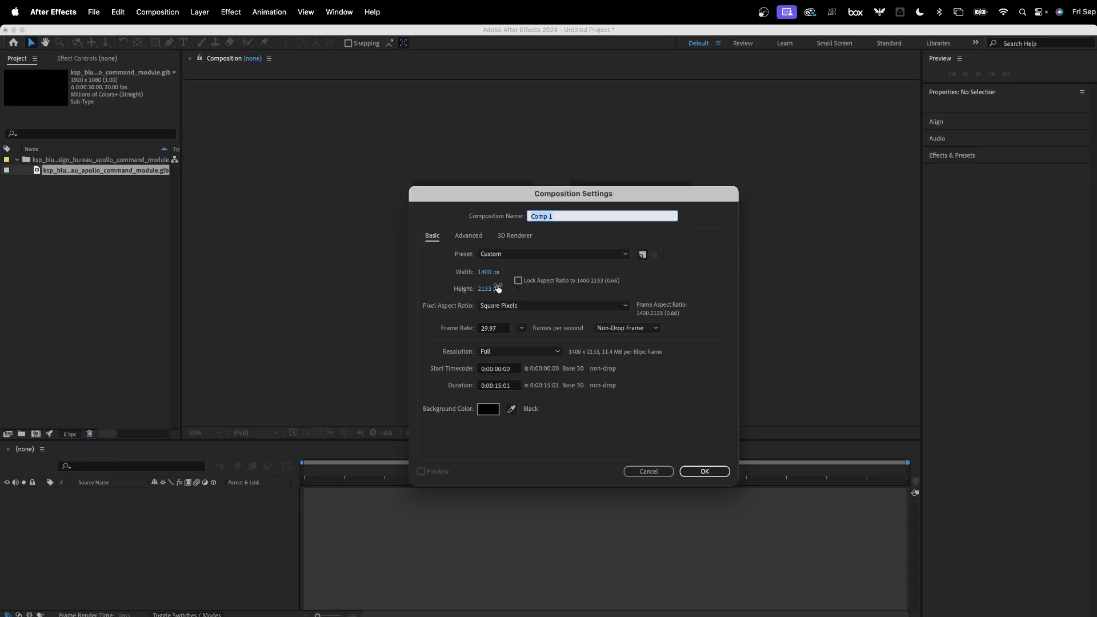
click(532, 255)
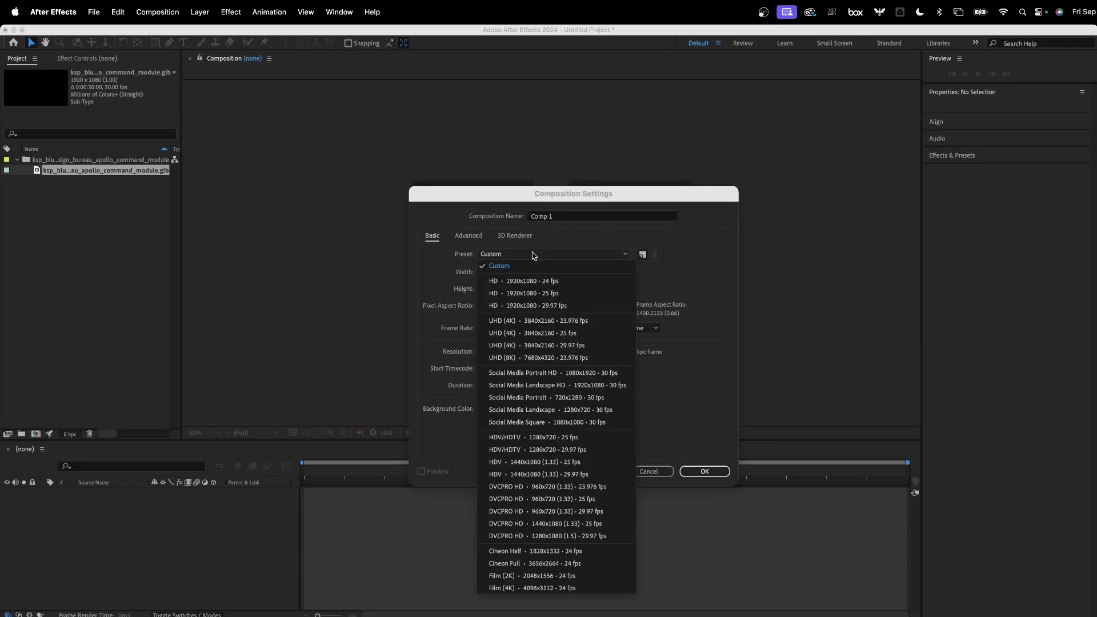
click(560, 309)
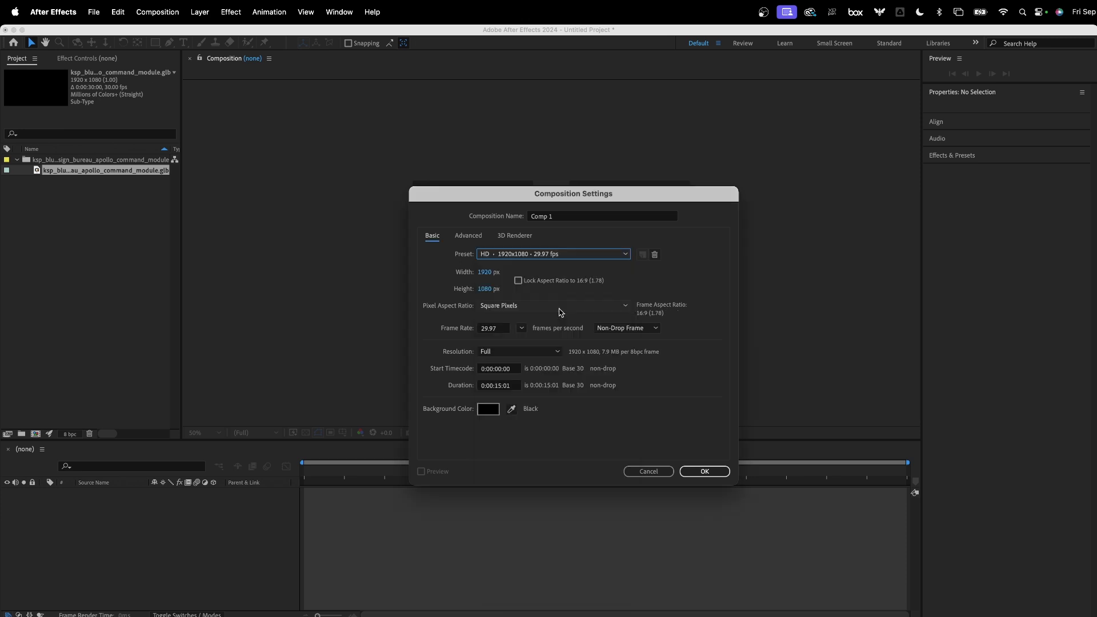
click(705, 472)
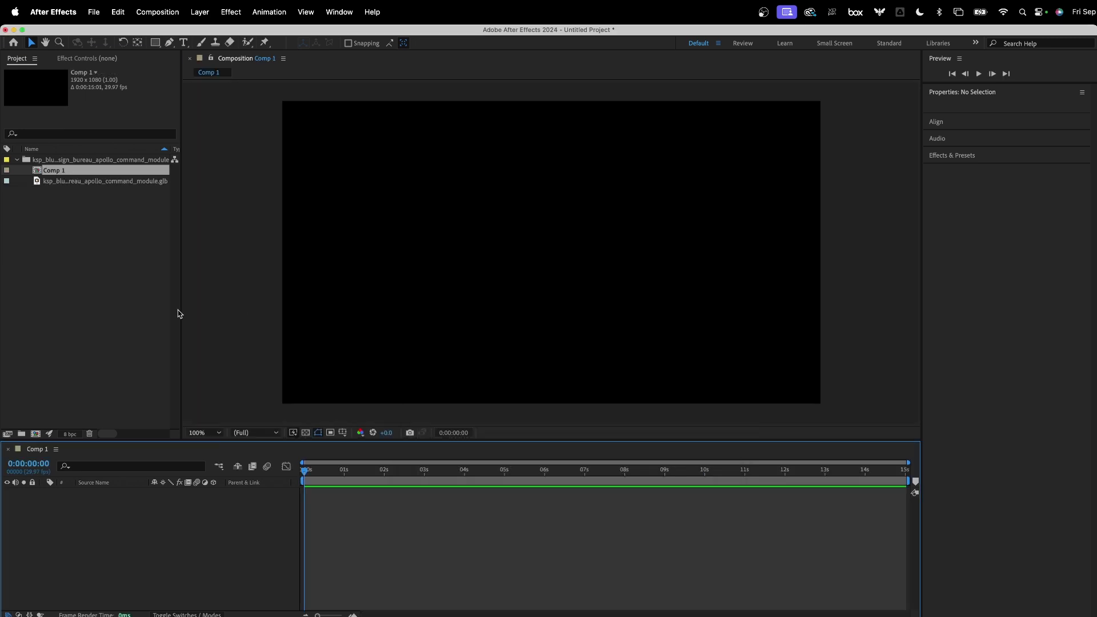
- Add the Apollo GLB to Comp 1, accepting Advanced 3D rendering and default model settings
click(67, 182)
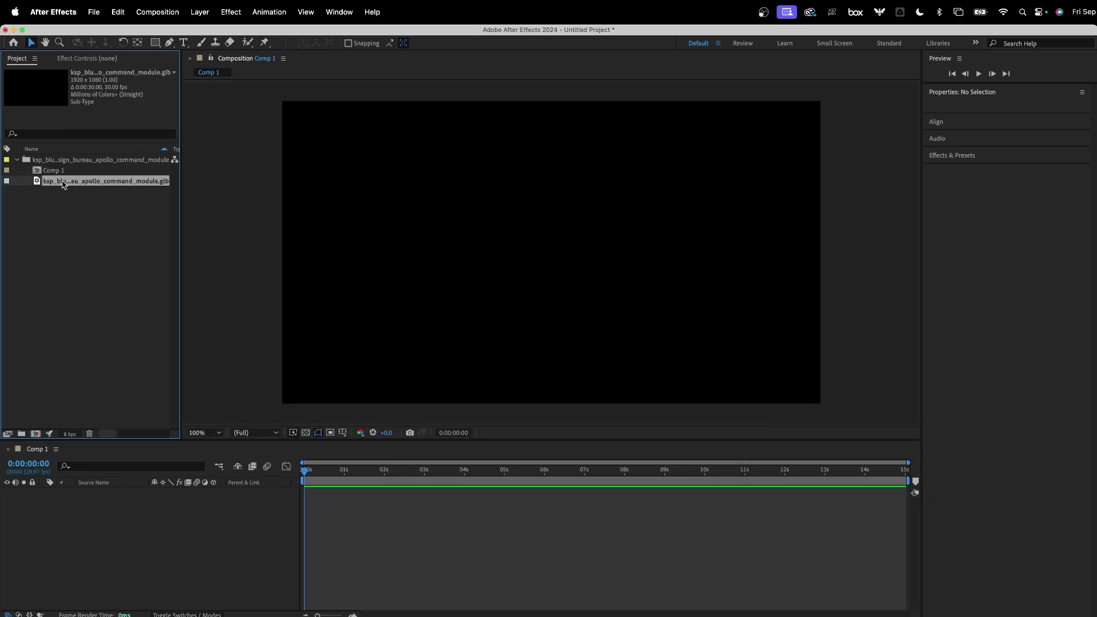
drag(63, 183, 68, 492)
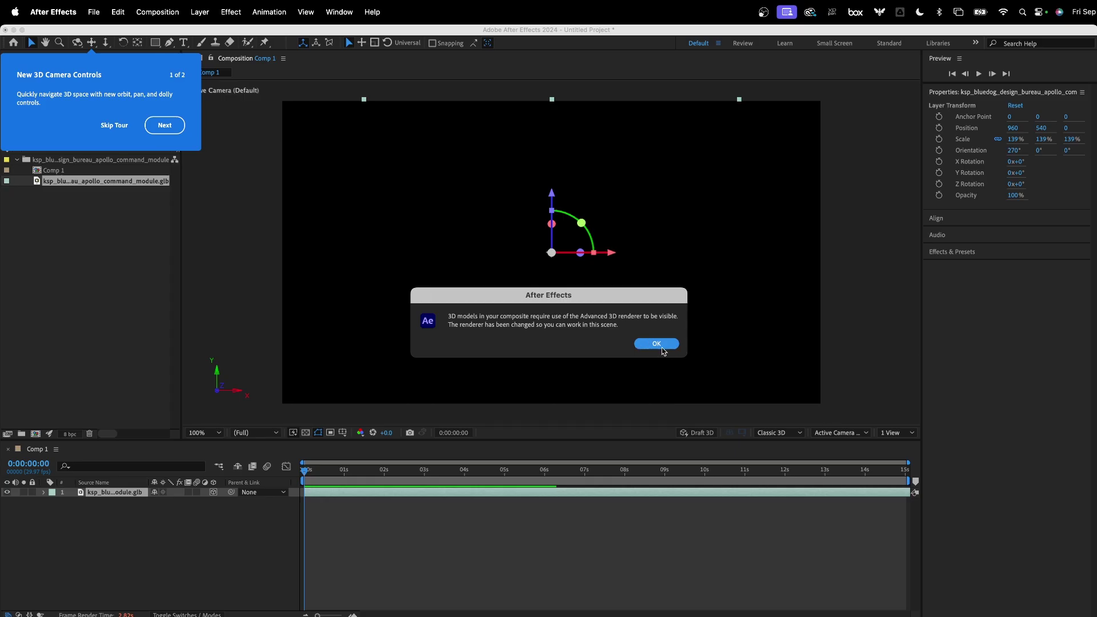
click(766, 292)
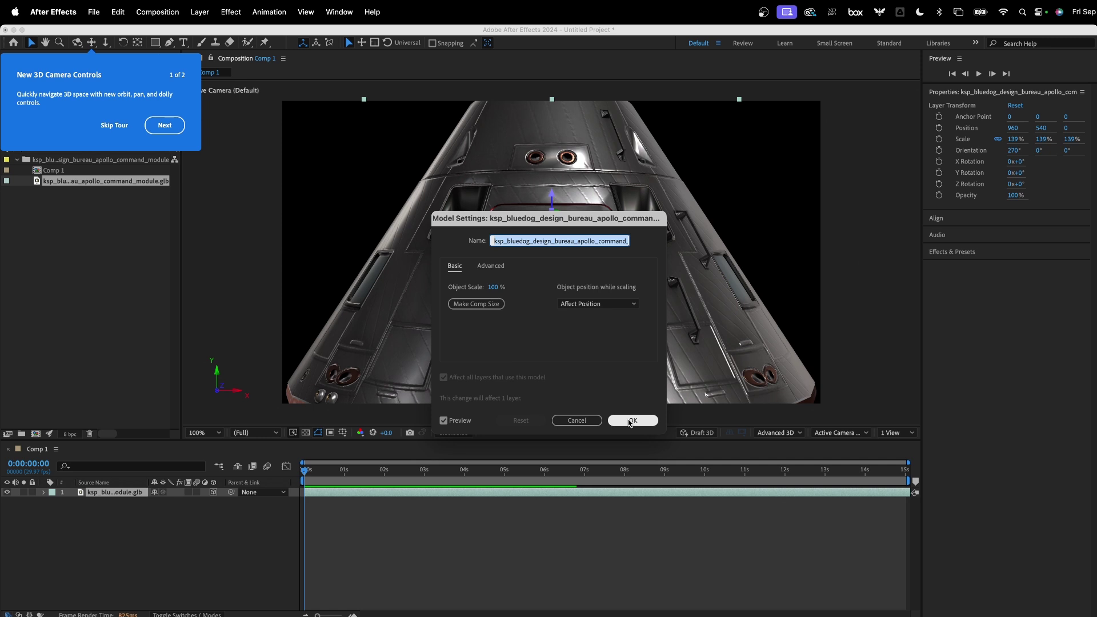
click(630, 421)
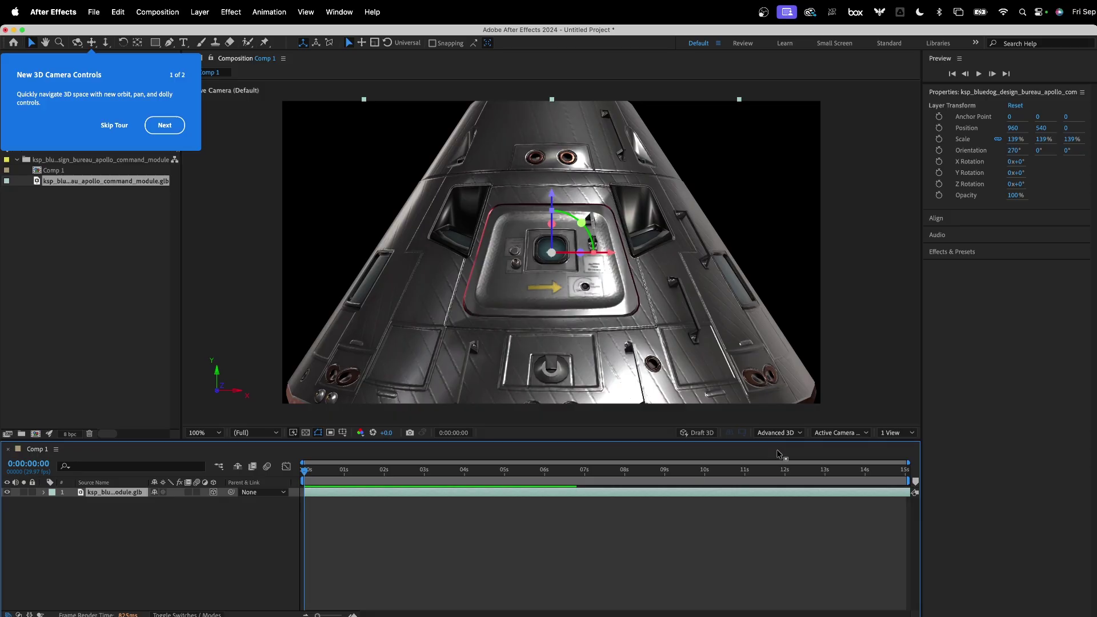
click(800, 278)
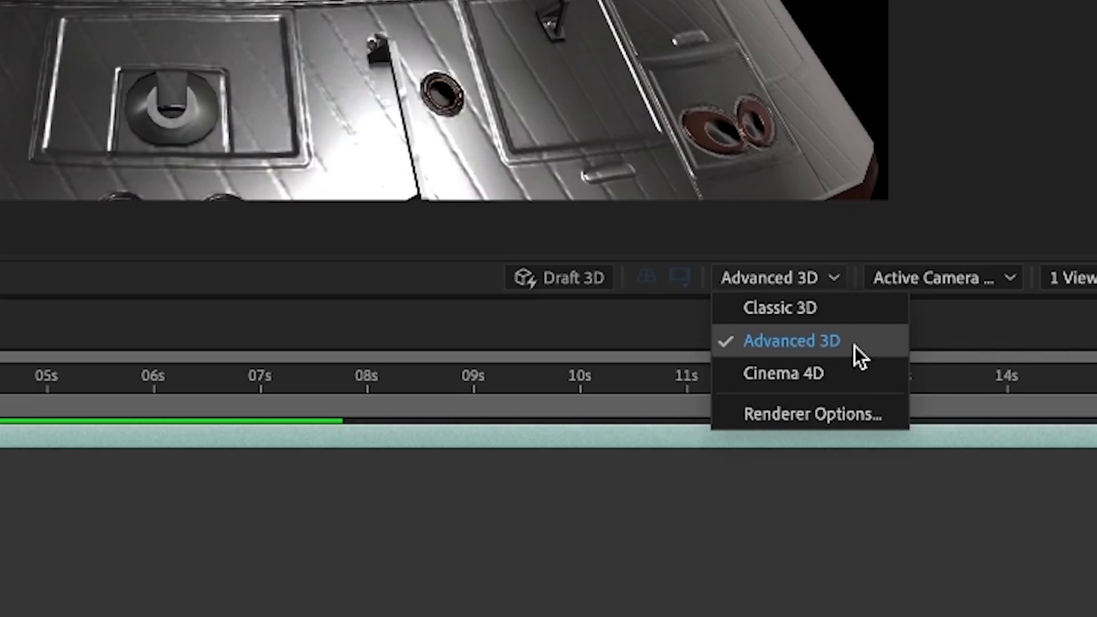
click(870, 344)
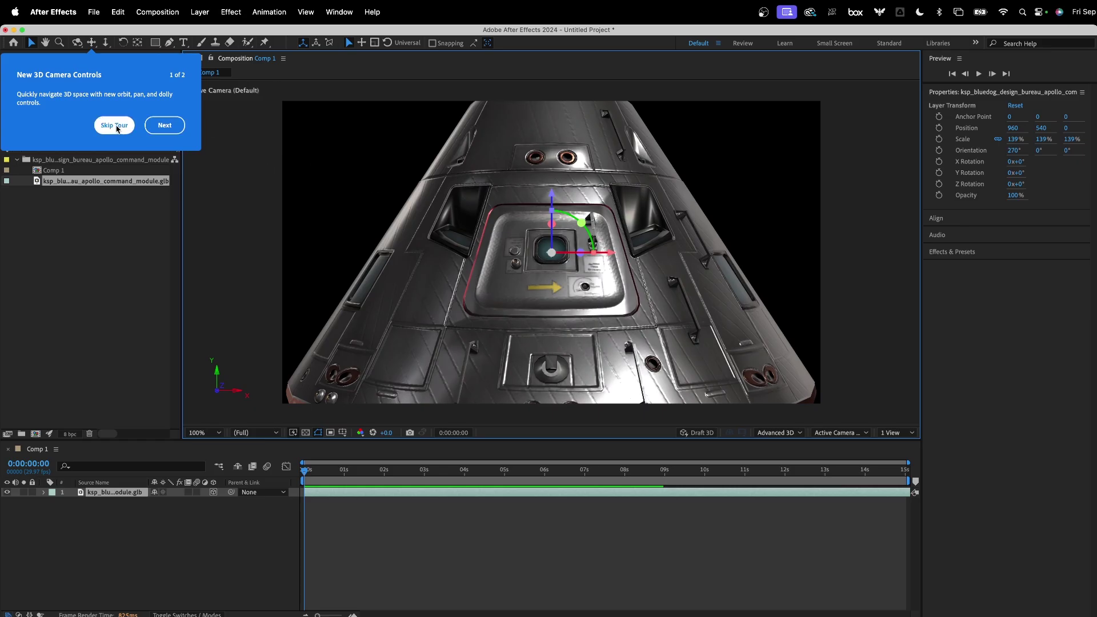
- Rename Comp 1 to 'lunar tourism'
click(116, 128)
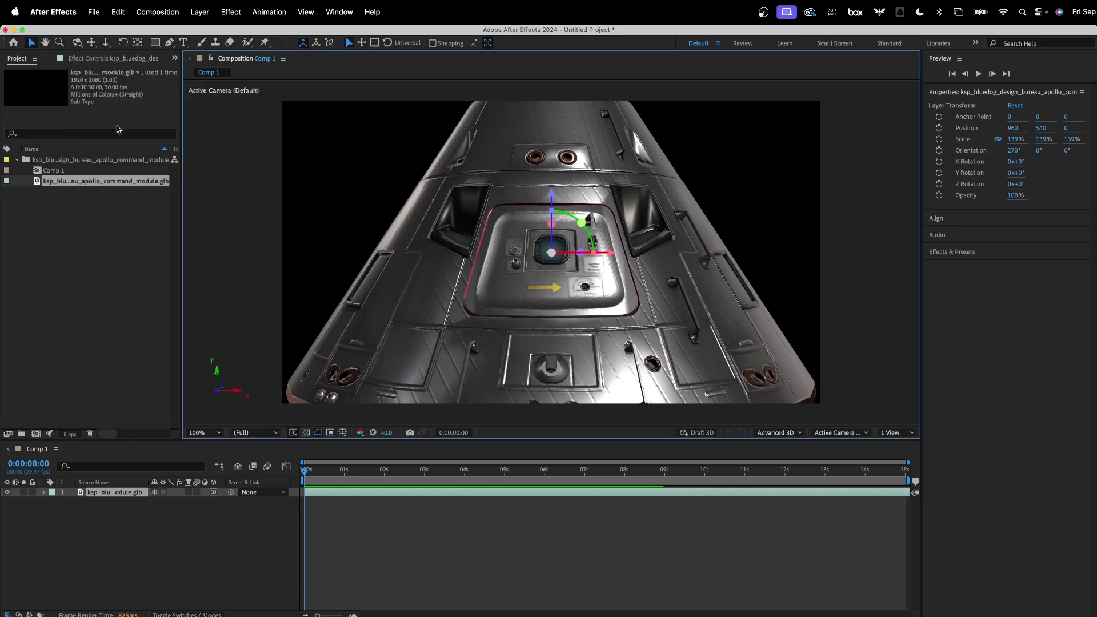
click(57, 171)
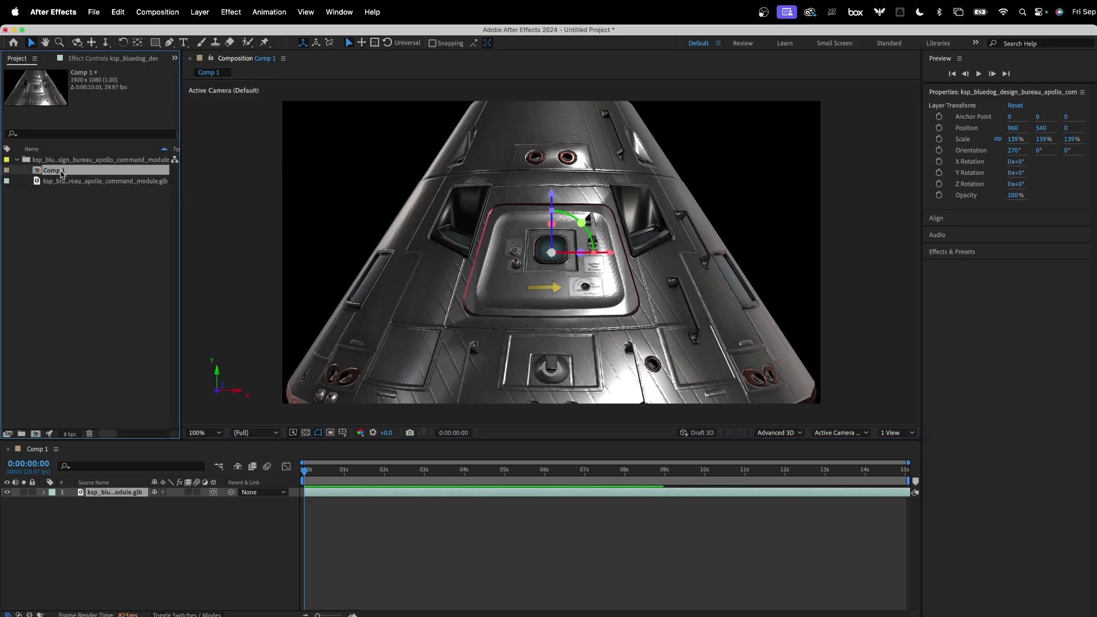
click(63, 171)
key(BackSpace)
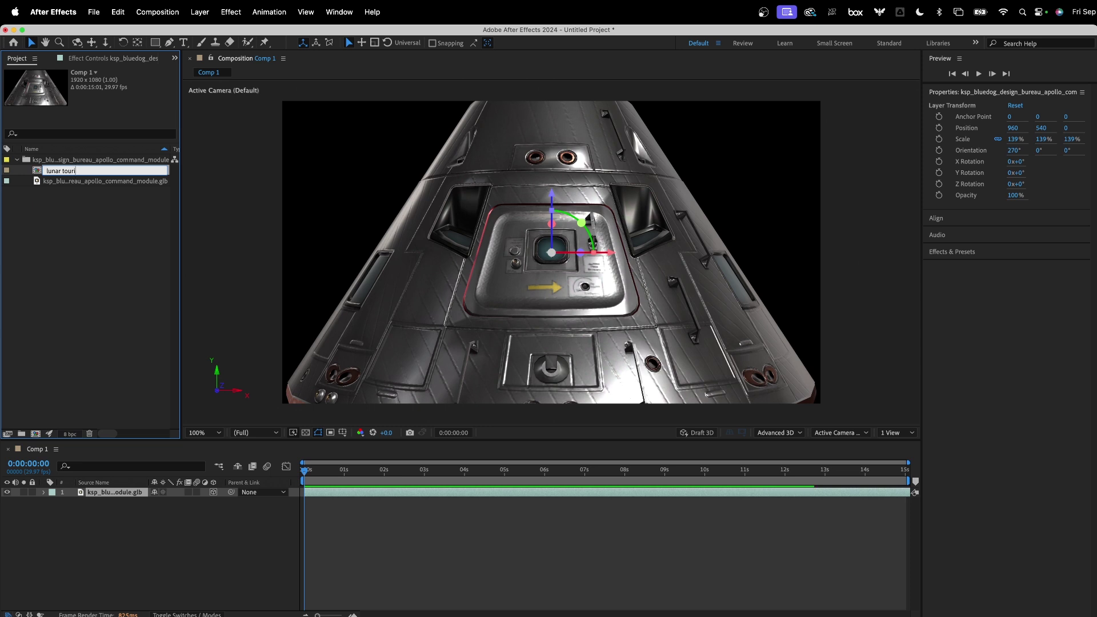
text(lunar tourism)
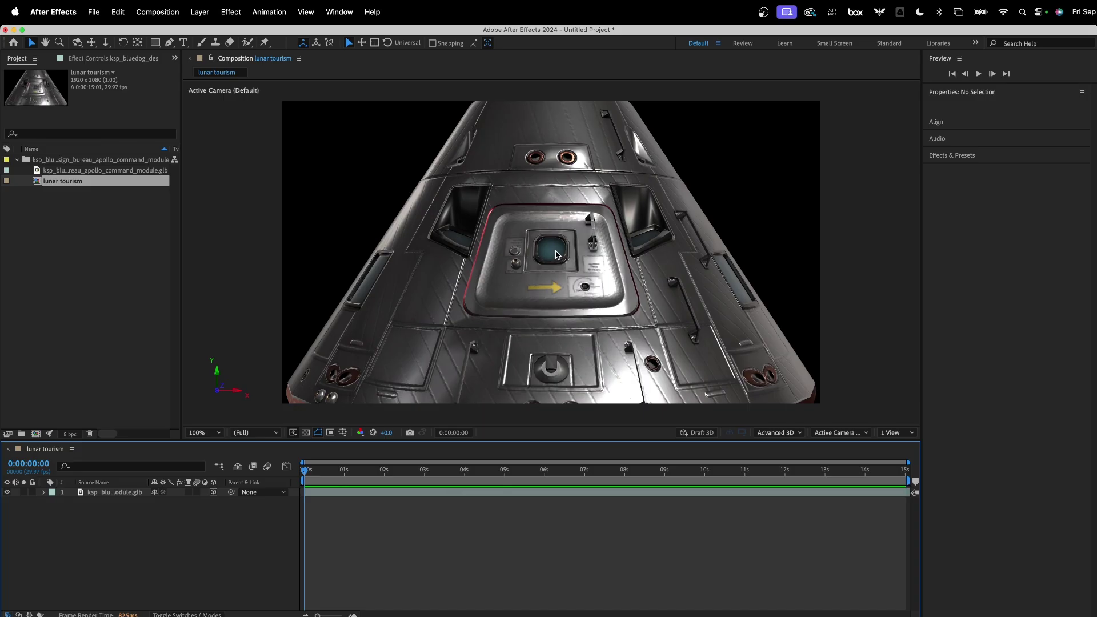
- Orbit and pan the view to see the capsule from a lower side angle
key(c)
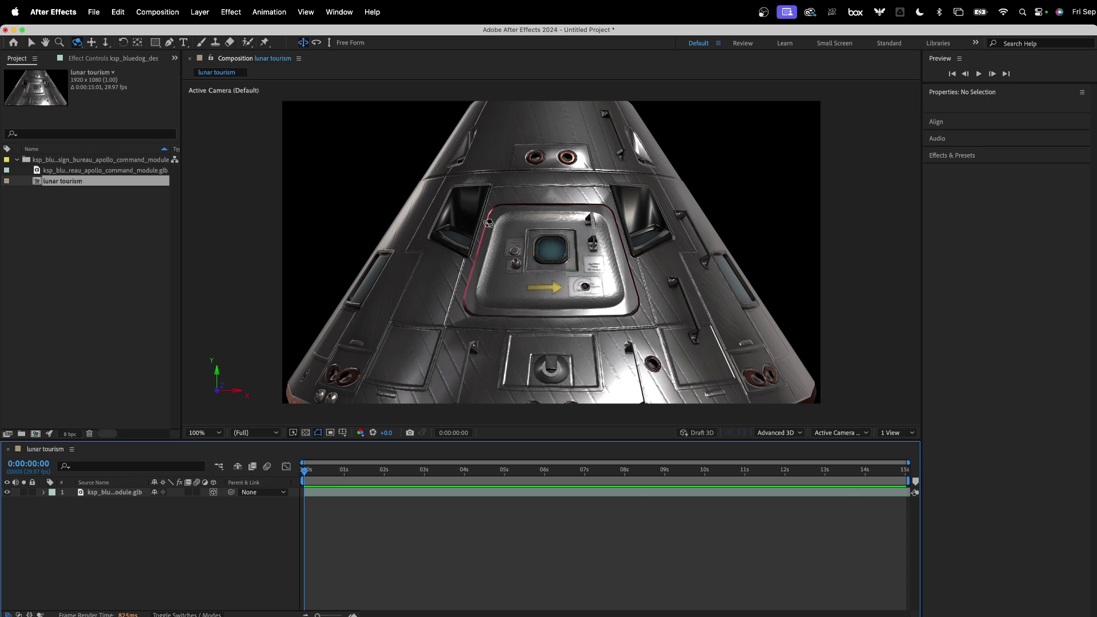
drag(548, 229, 522, 248)
key(c)
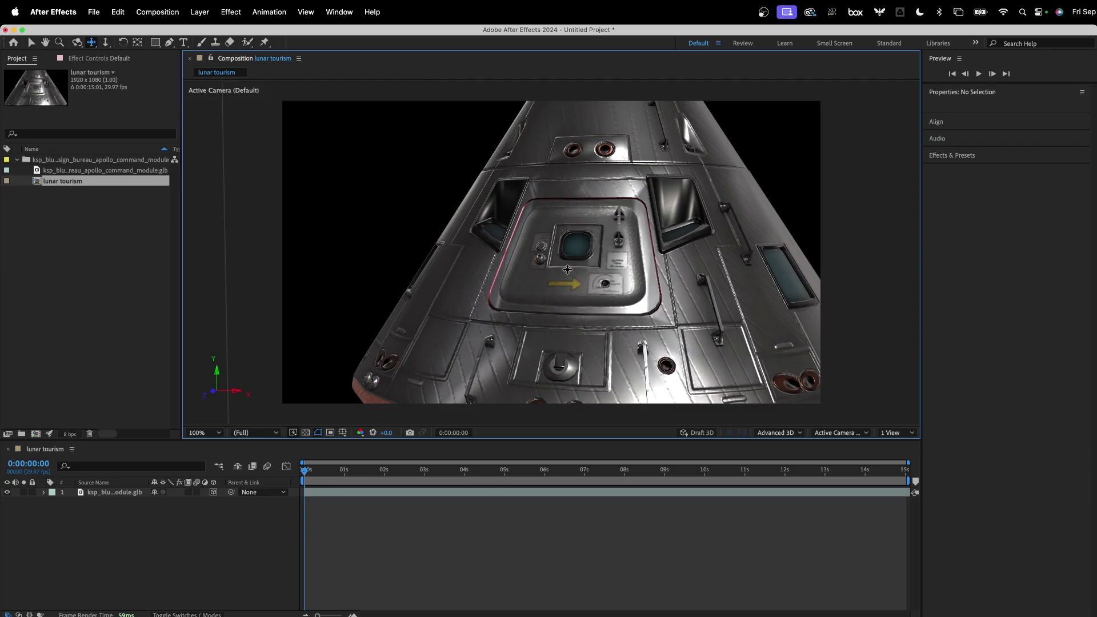
drag(568, 270, 537, 275)
key(c)
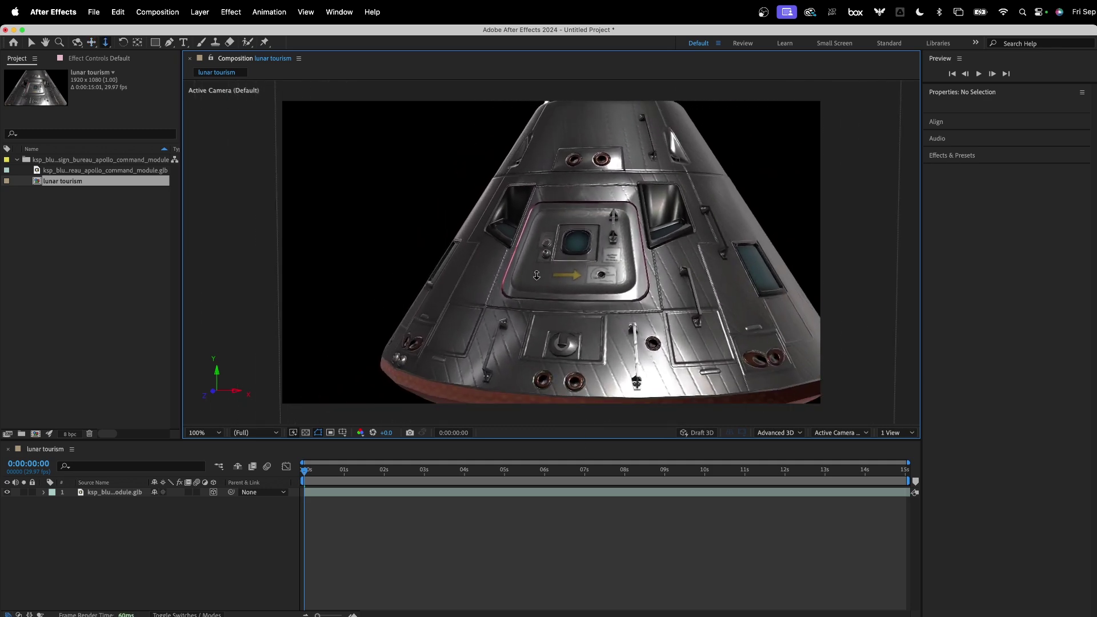
key(c)
key(c)
key(c)
key(c)
key(c)
key(c)
key(c)
key(c)
key(c)
key(c)
key(c)
key(c)
click(98, 493)
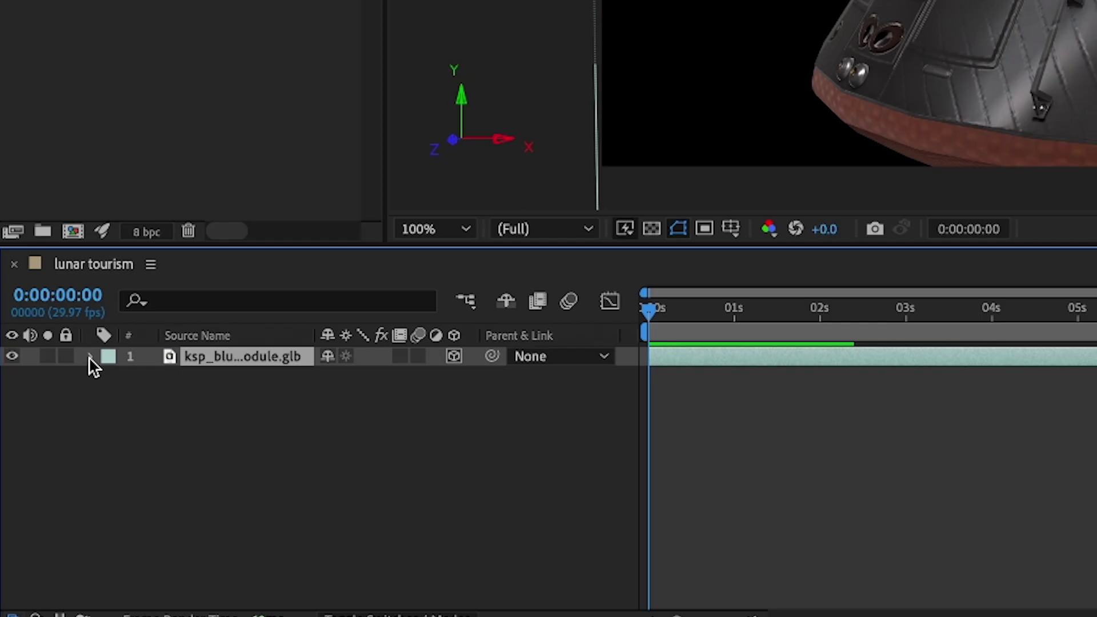
- Try out the capsule's Orientation in Transform, ending around 276°
click(44, 495)
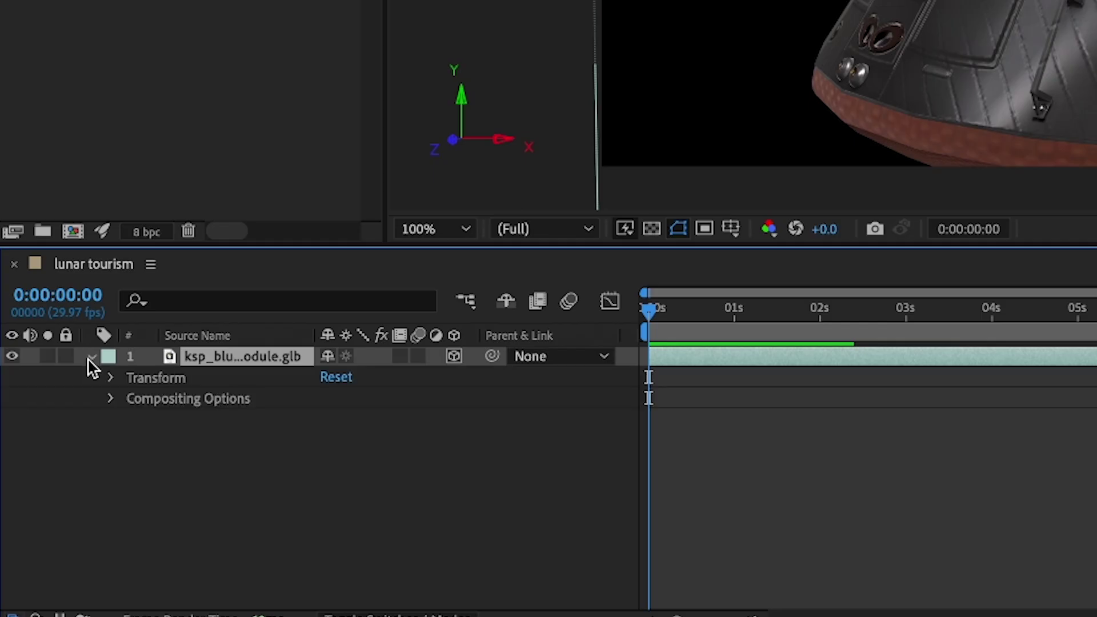
click(110, 379)
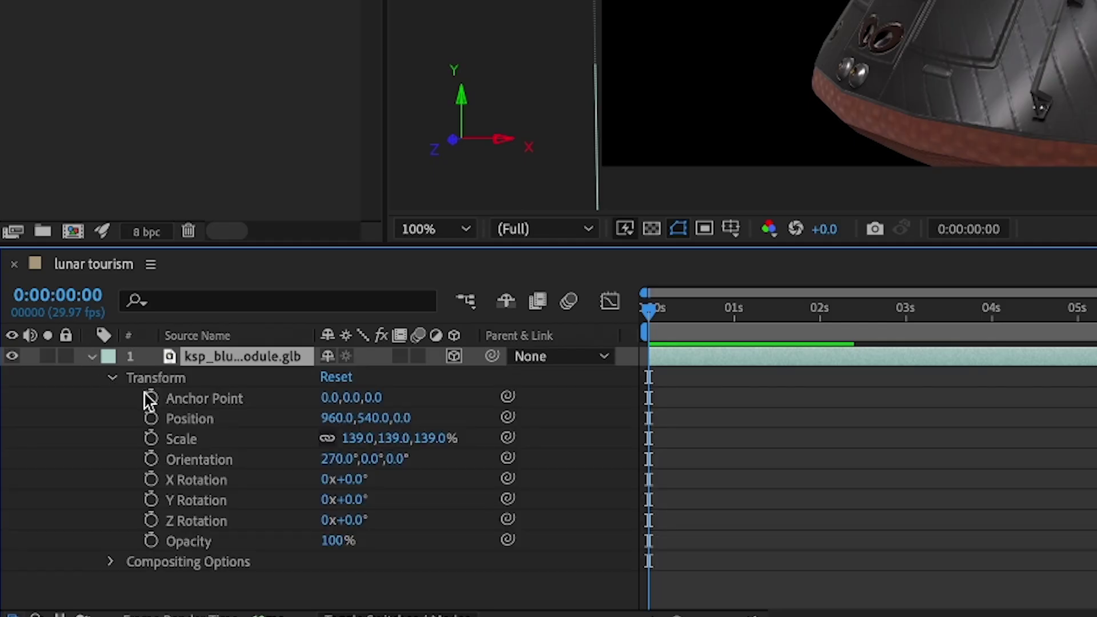
drag(323, 456, 346, 456)
drag(164, 540, 156, 539)
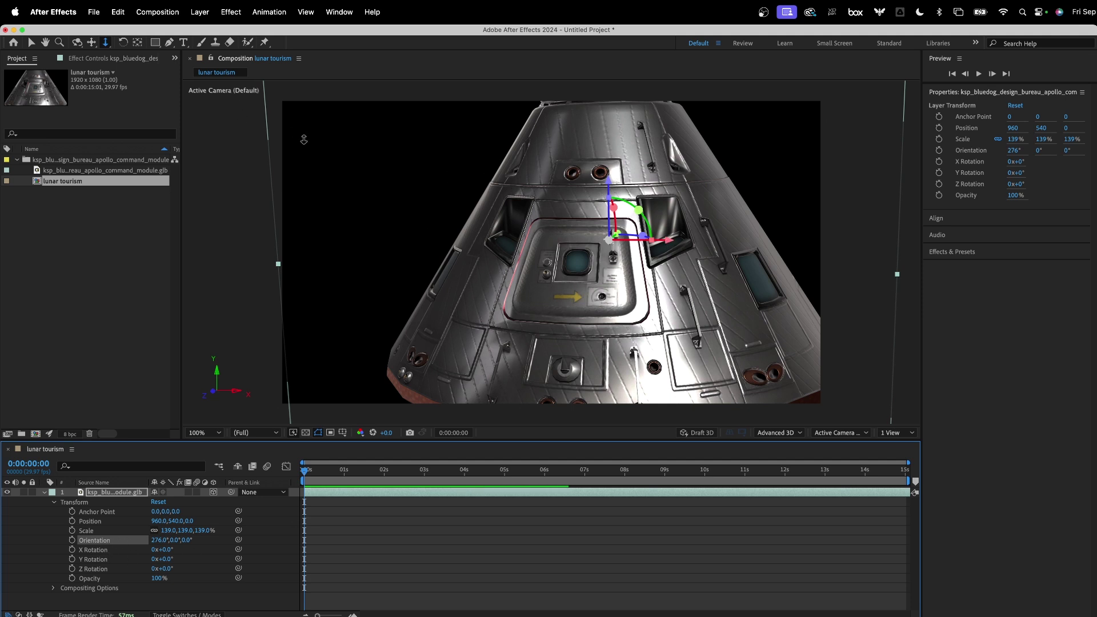
- Test-move the capsule in X, height and depth, then undo back to 960,540,0 and 270°
key(v)
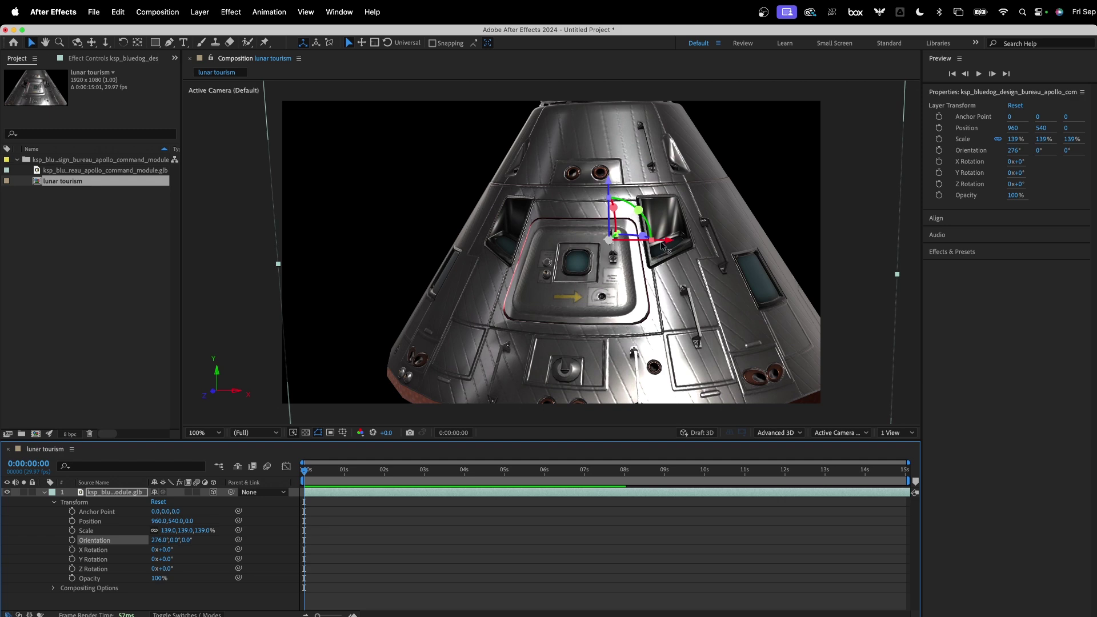
drag(667, 242, 612, 240)
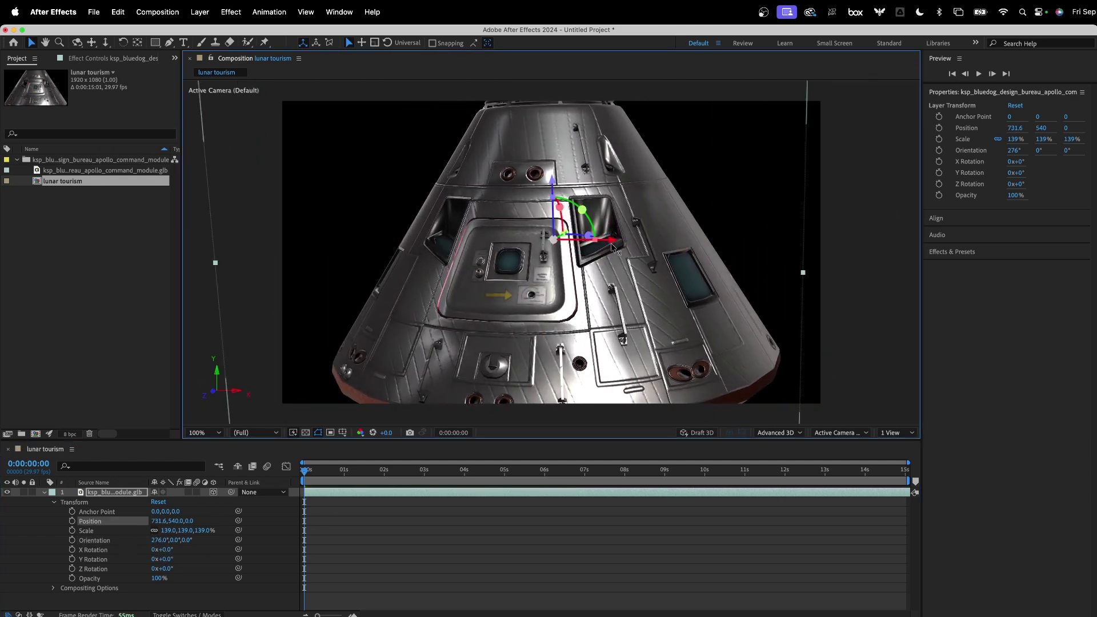
drag(609, 241, 571, 240)
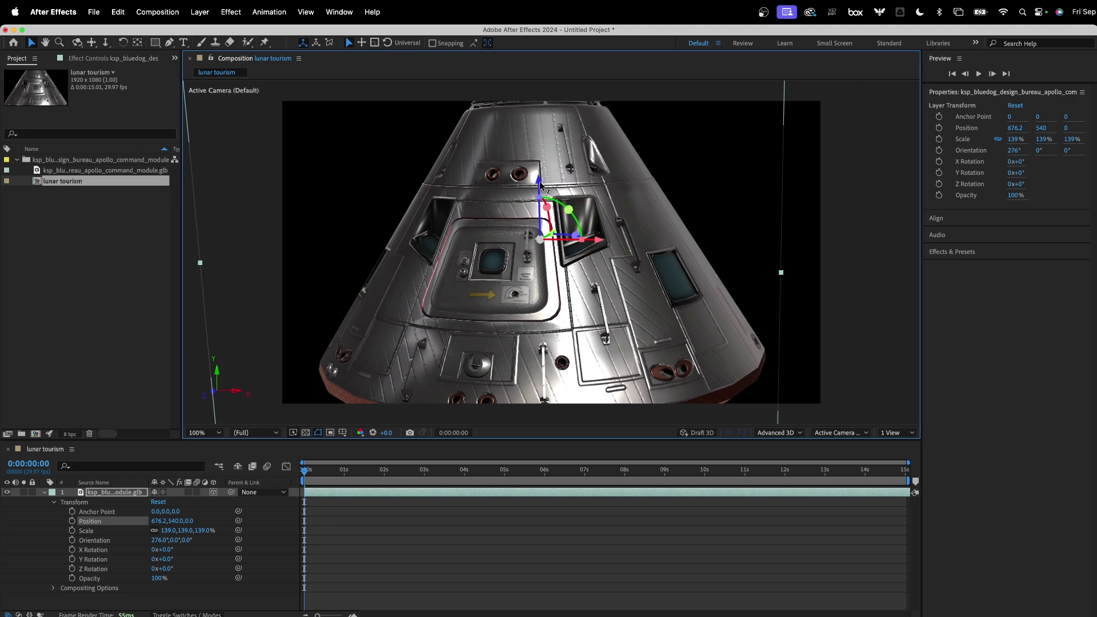
mouse_move(540, 183)
mouse_down()
mouse_move(540, 155)
mouse_move(540, 169)
mouse_up()
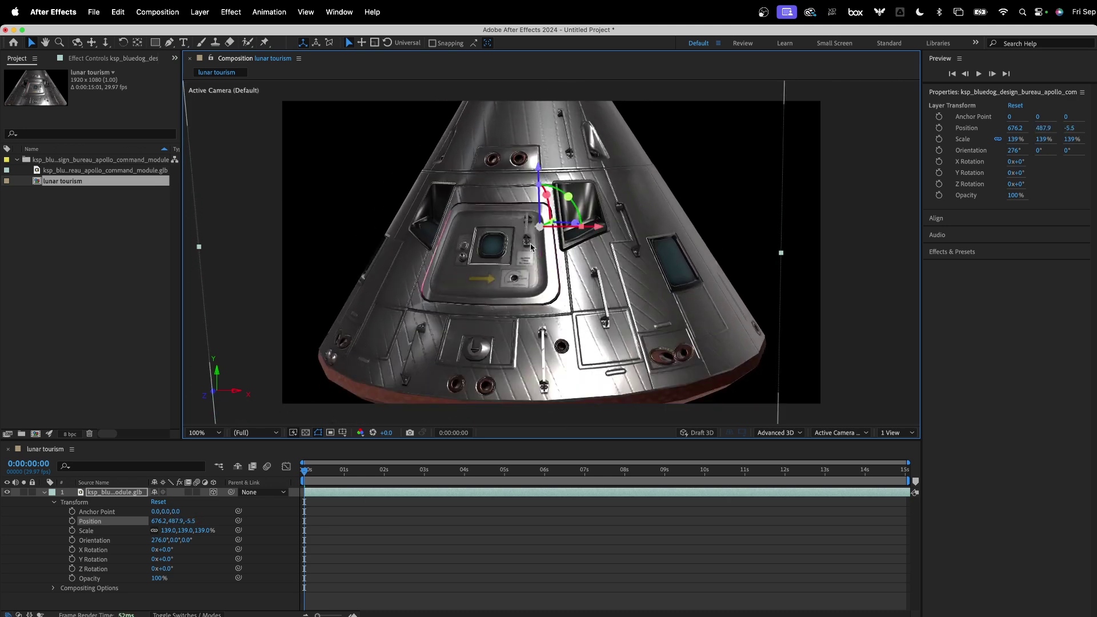
key(period)
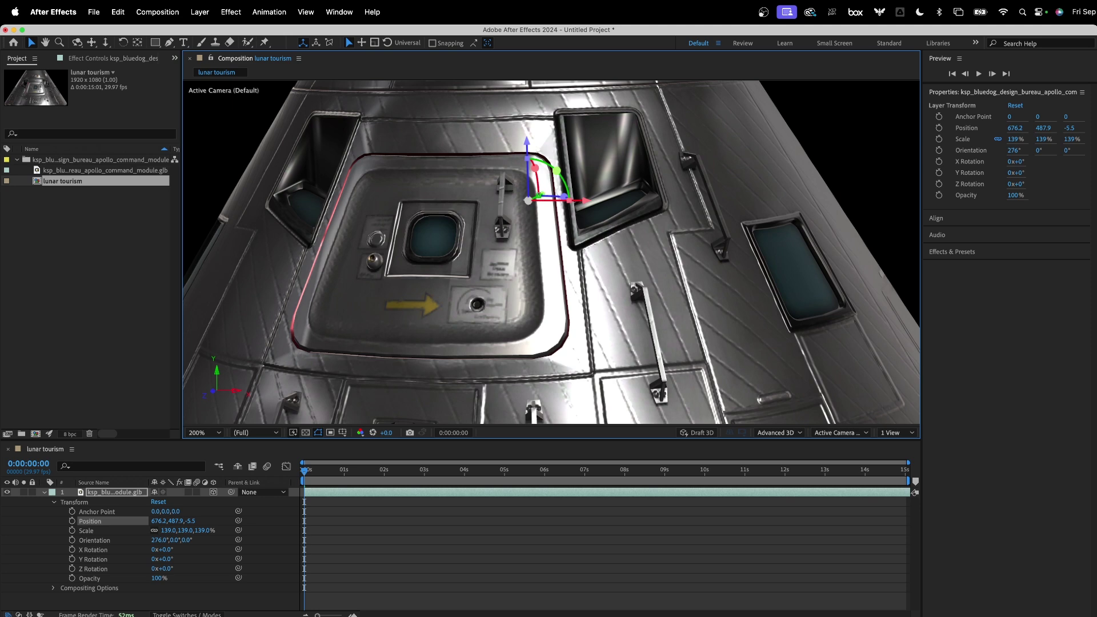
drag(543, 196, 577, 251)
scroll(583, 259, down, 1)
scroll(583, 259, down, 1)
scroll(578, 257, up, 1)
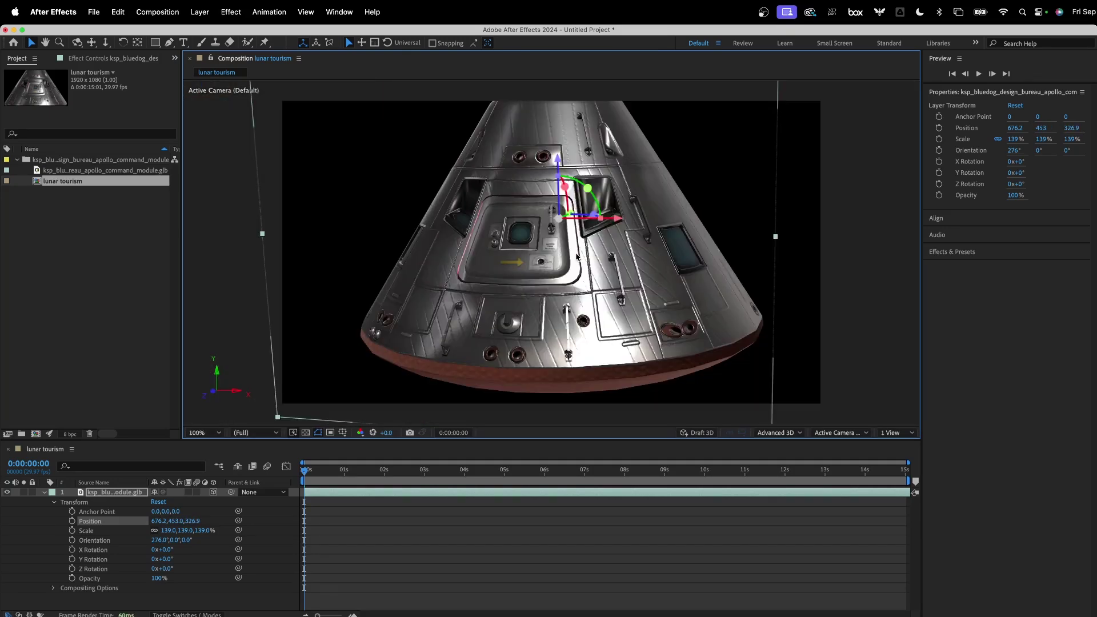
key(super+z)
key(super+z)
key(super+z)
key(super+z)
key(super+z)
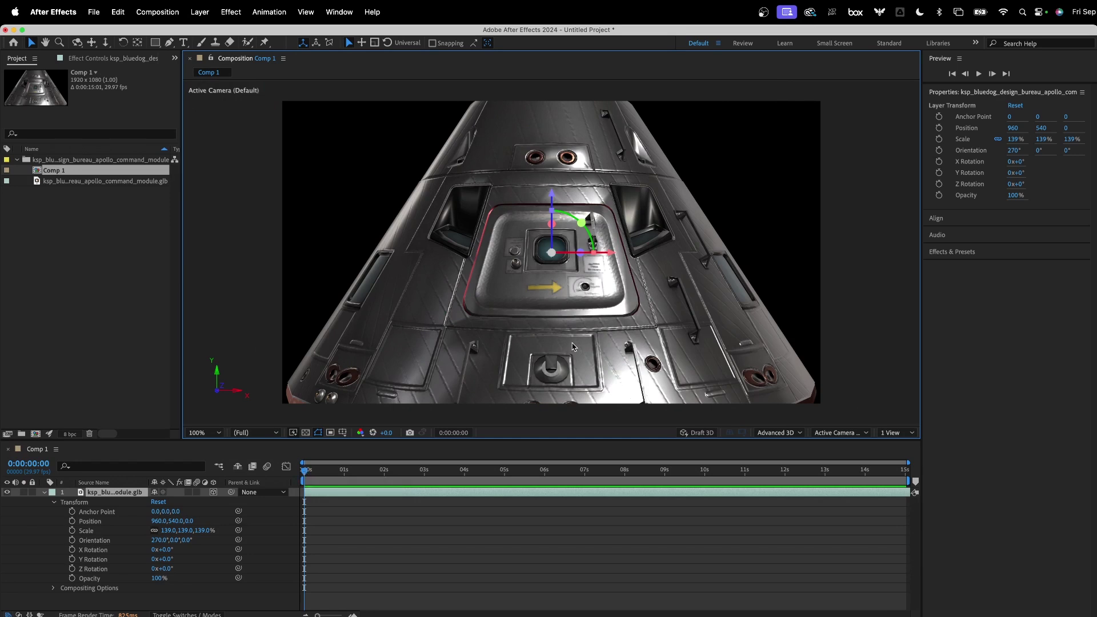
click(44, 491)
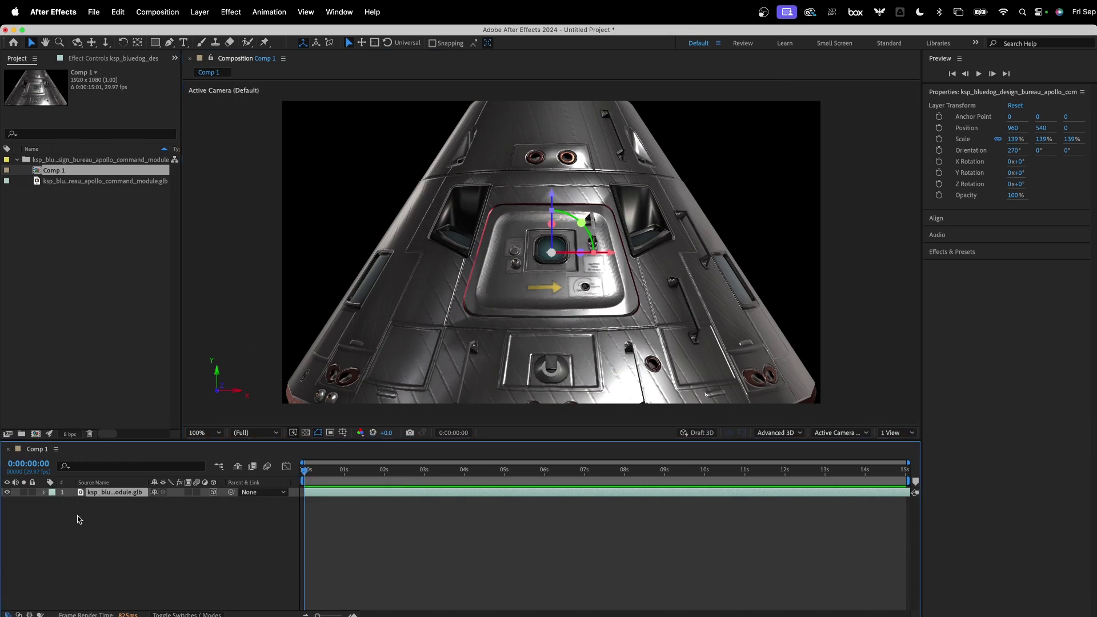
right_click(80, 518)
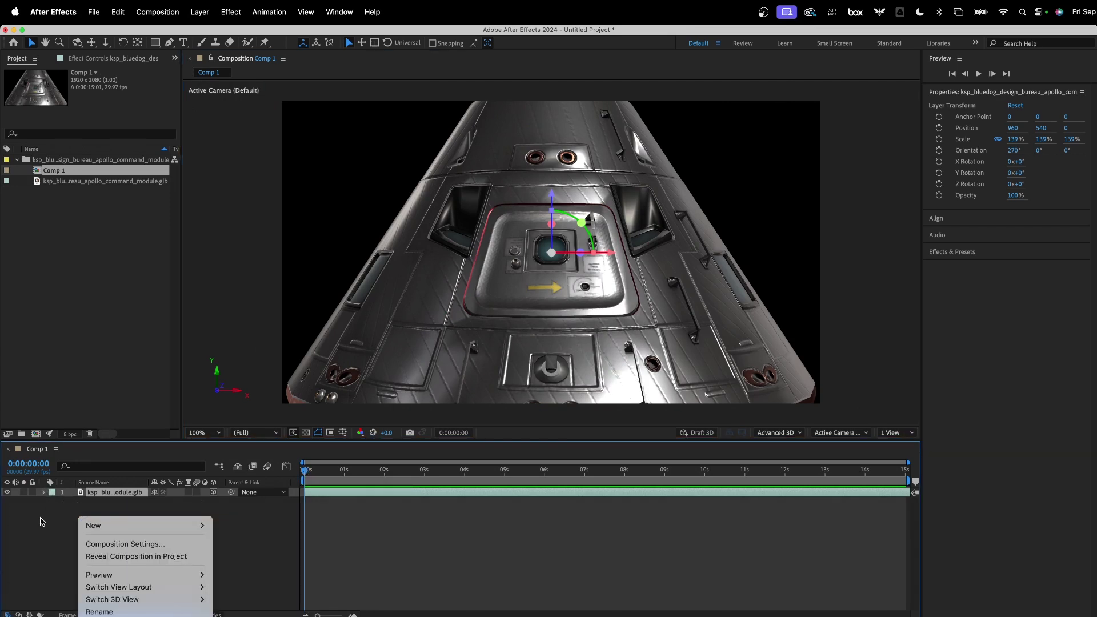
right_click(50, 518)
mouse_move(74, 527)
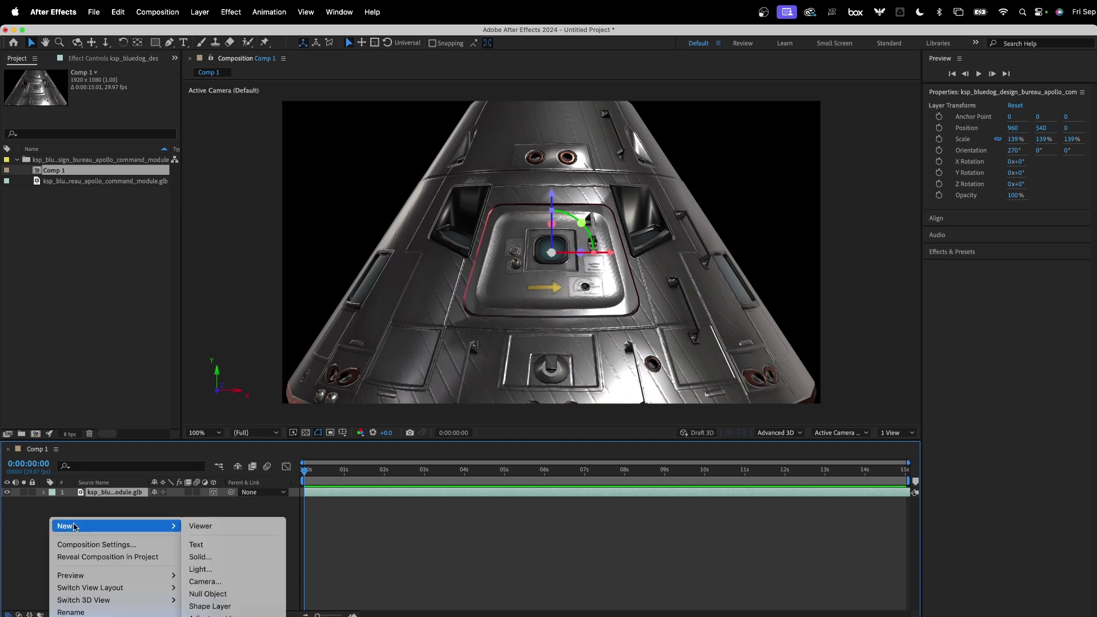
click(205, 581)
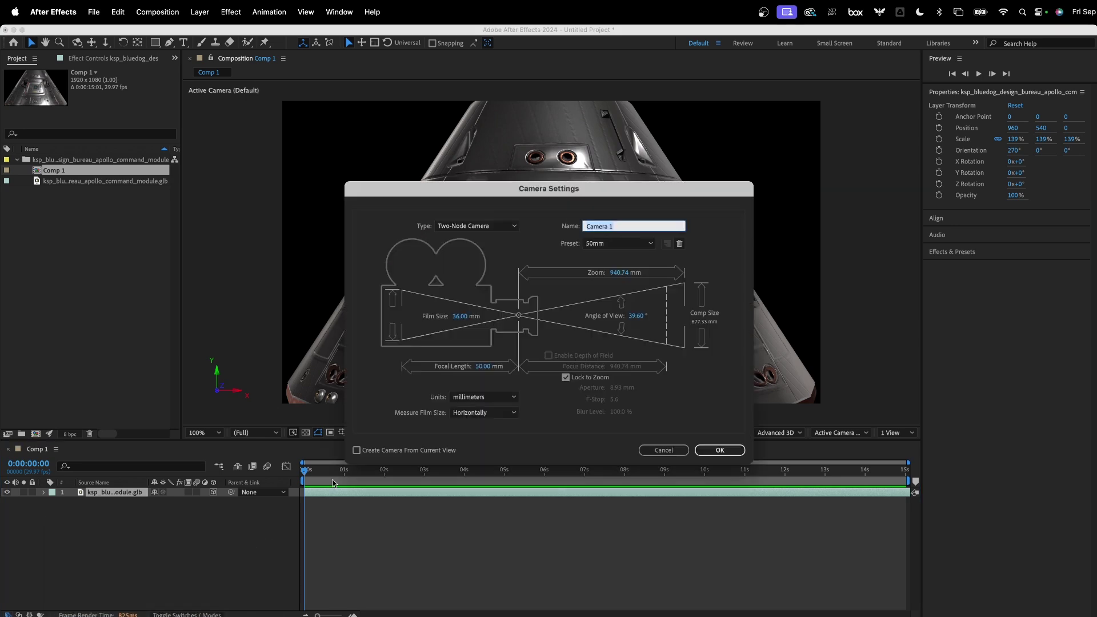
click(721, 450)
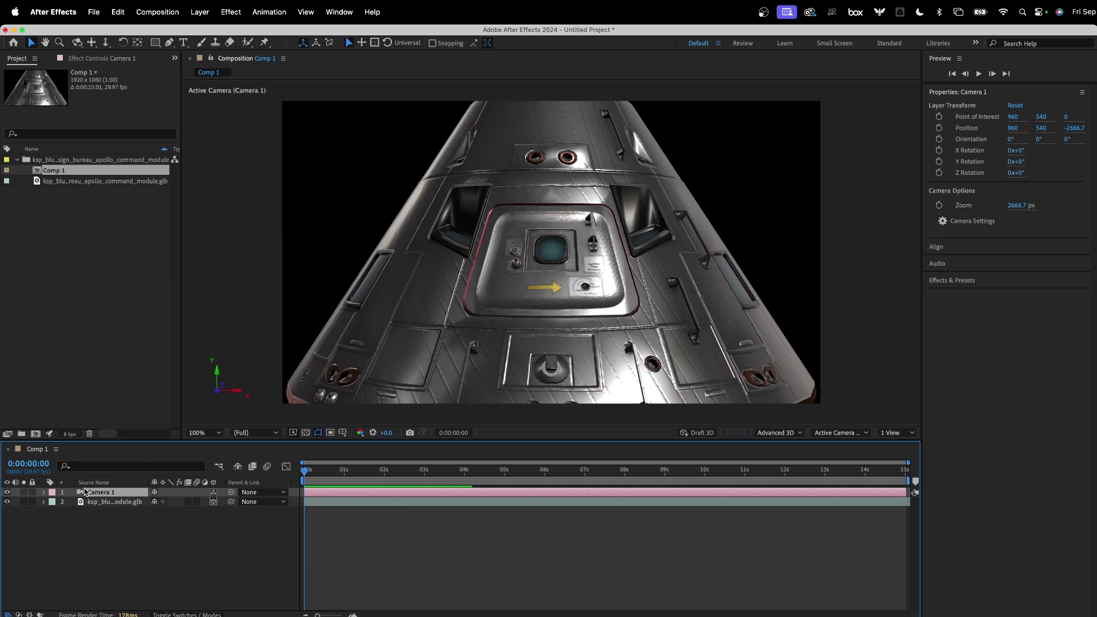
key(Delete)
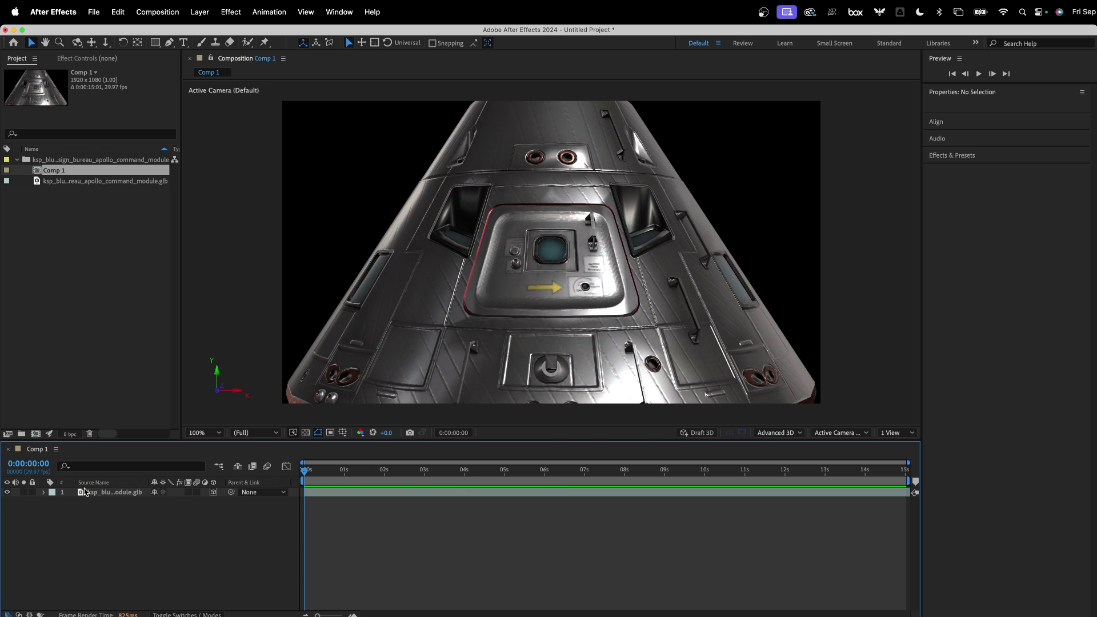
click(608, 284)
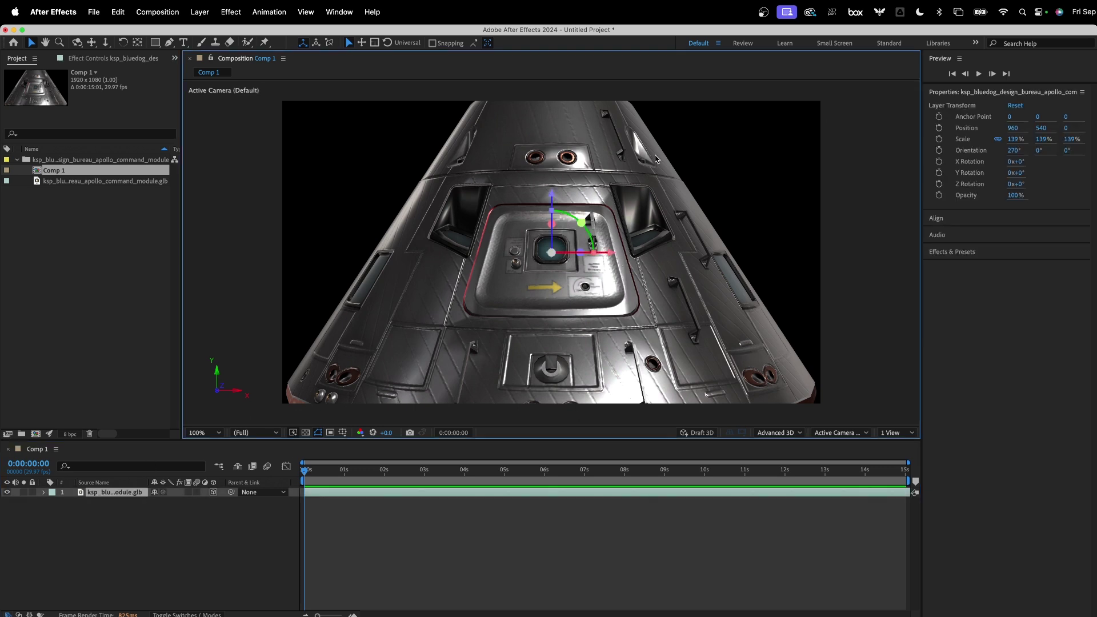
- Rotate the capsule with the gizmo and set Y Rotation to 17° so its nose points left
click(87, 492)
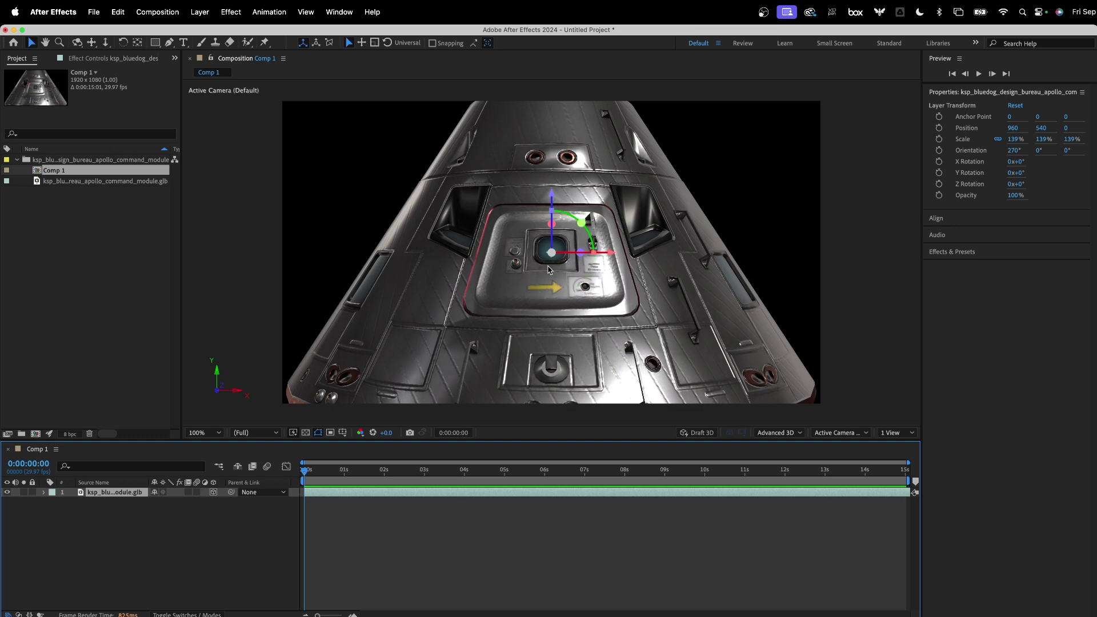
drag(583, 247, 520, 218)
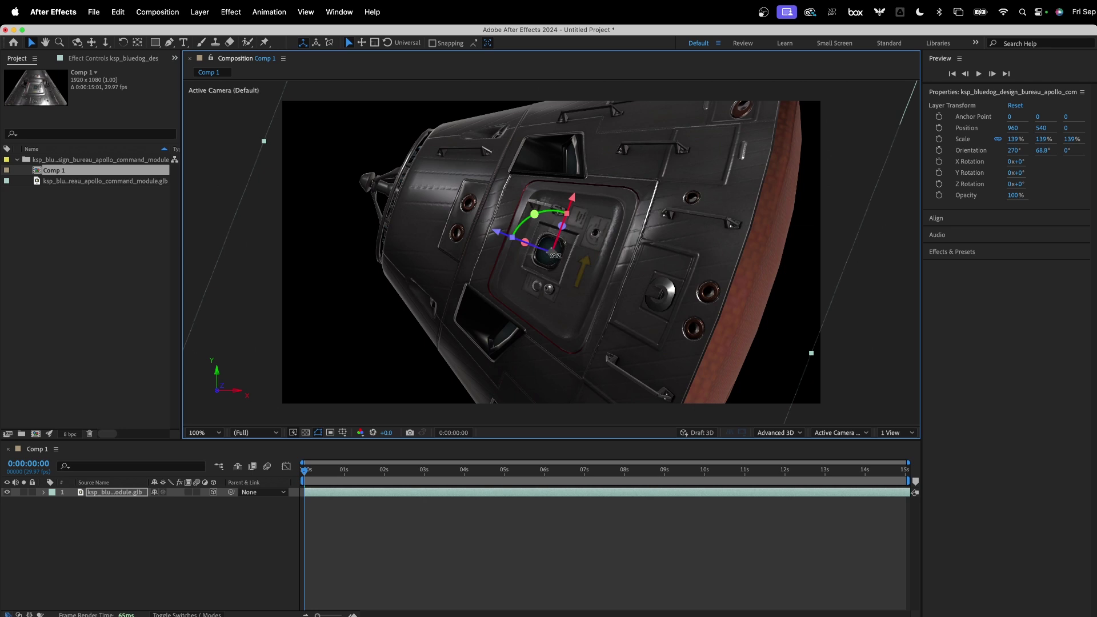
drag(555, 255, 550, 253)
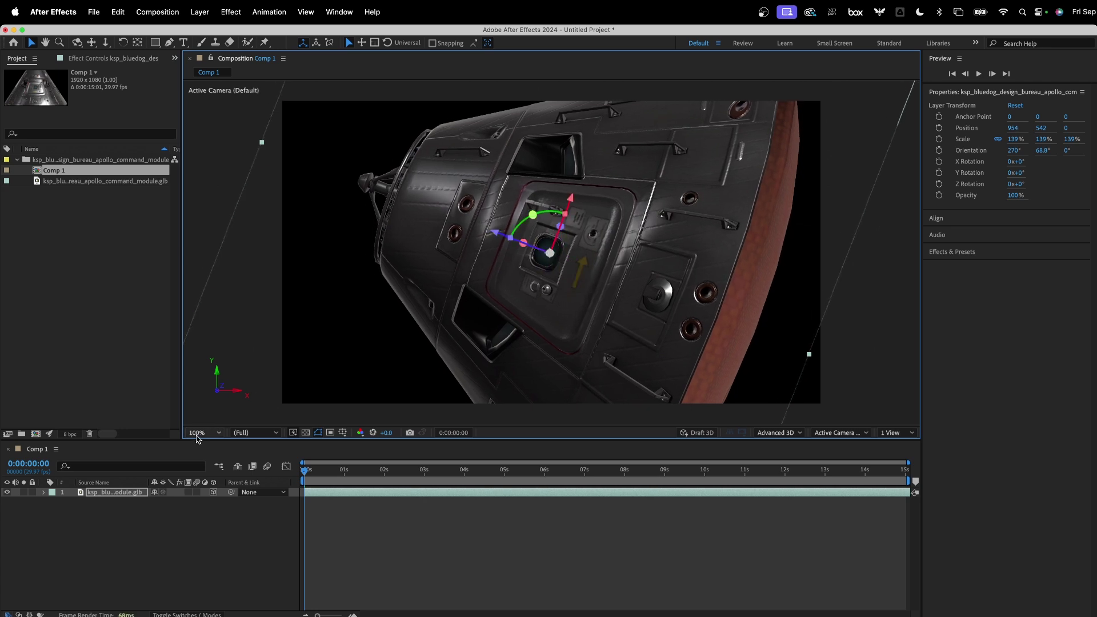
click(102, 495)
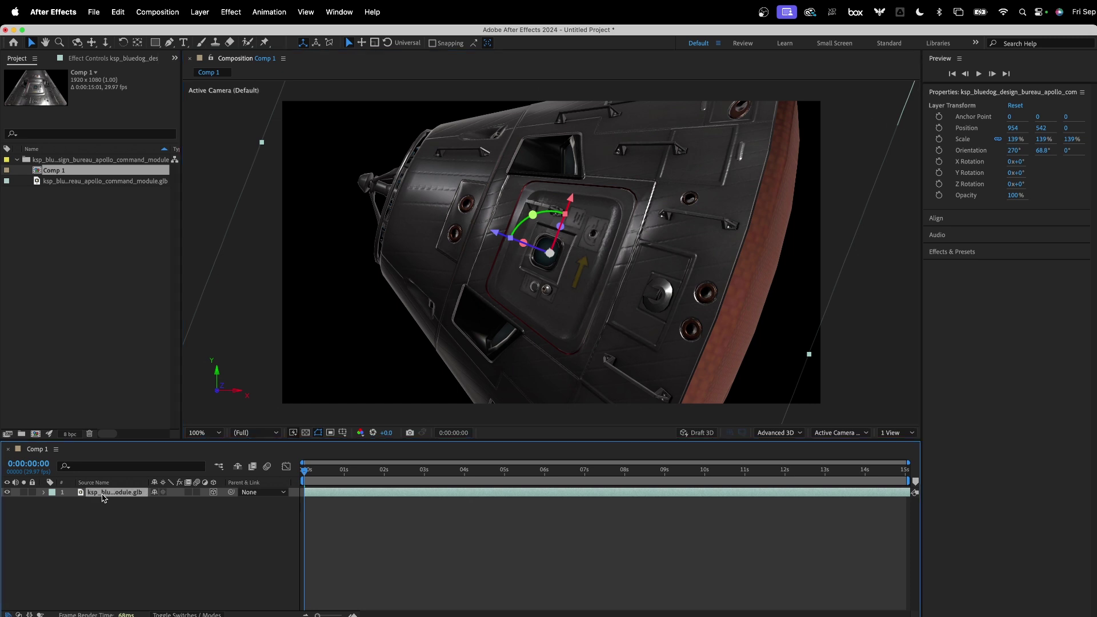
click(44, 492)
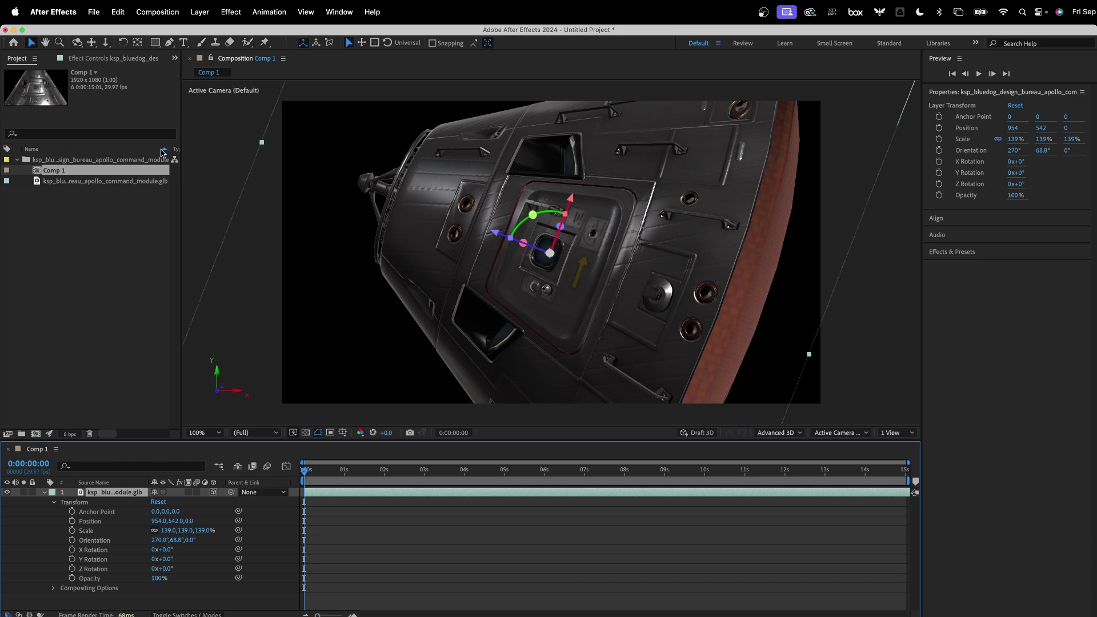
drag(160, 559, 193, 553)
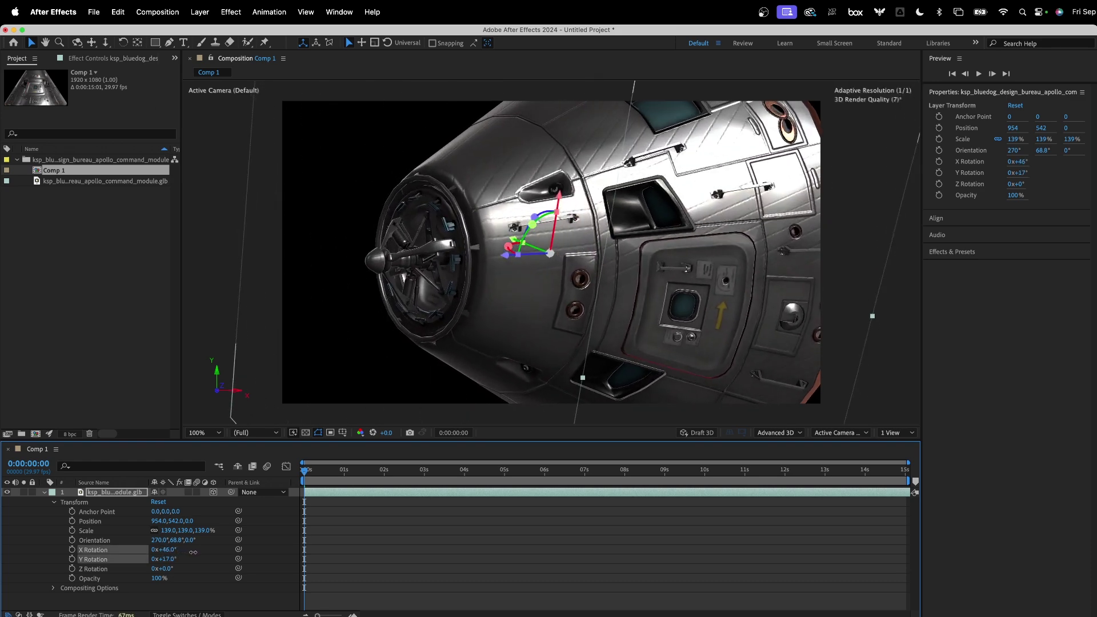
- Dolly the view back to show the whole capsule and collapse its properties
click(104, 44)
drag(612, 260, 561, 373)
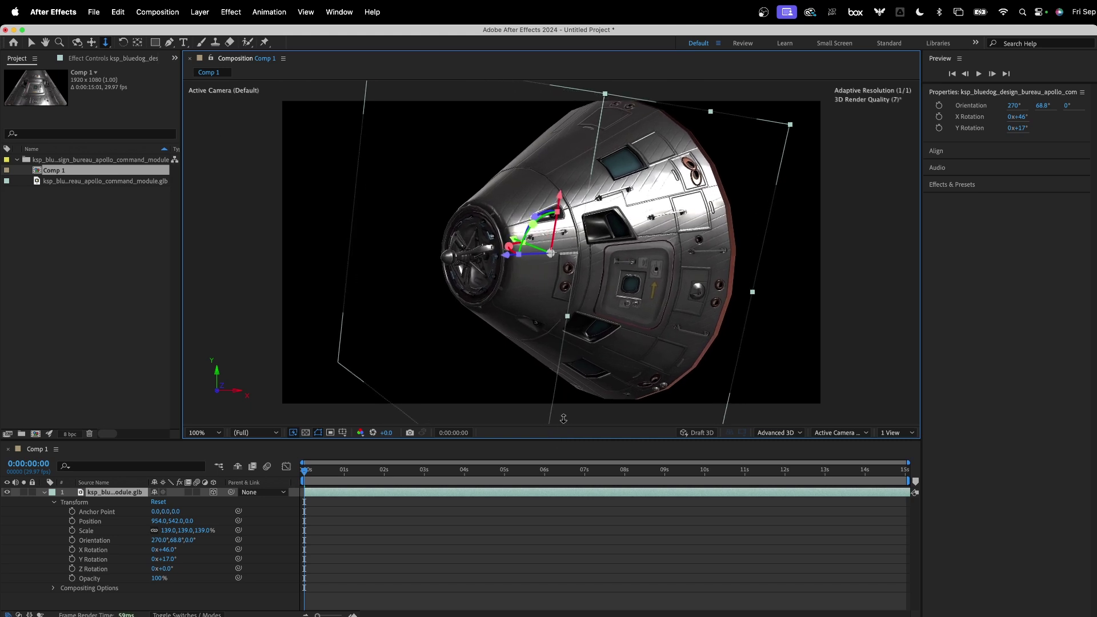
click(80, 495)
key(u)
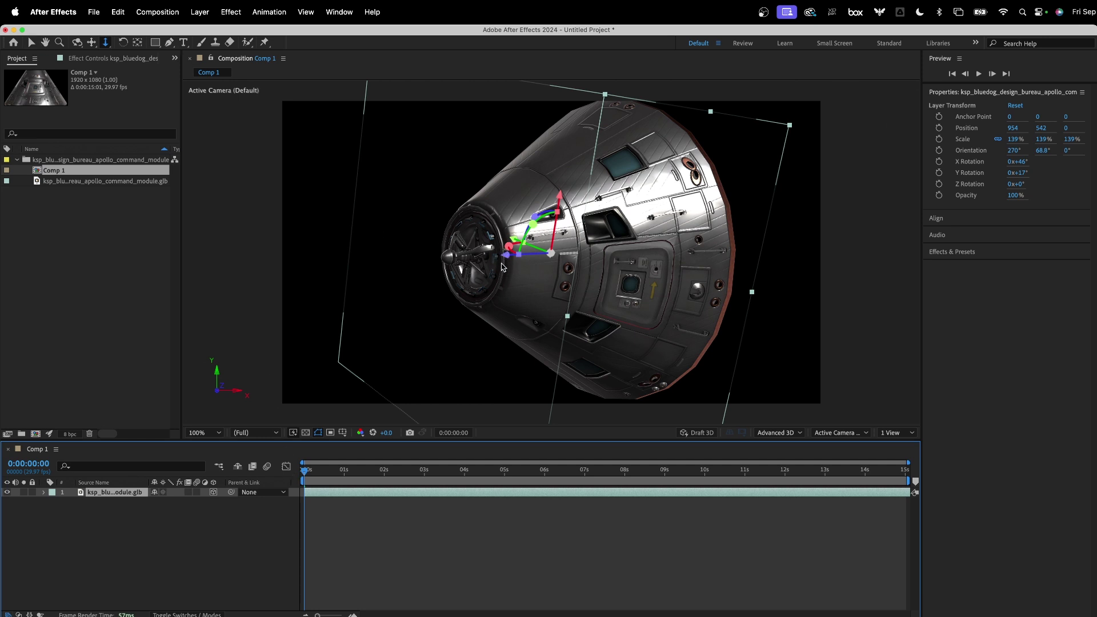
- Push the capsule off-frame to 4293.9, 390.6, 3168.8 and keyframe Position at frame 0
key(v)
drag(505, 256, 871, 238)
click(46, 493)
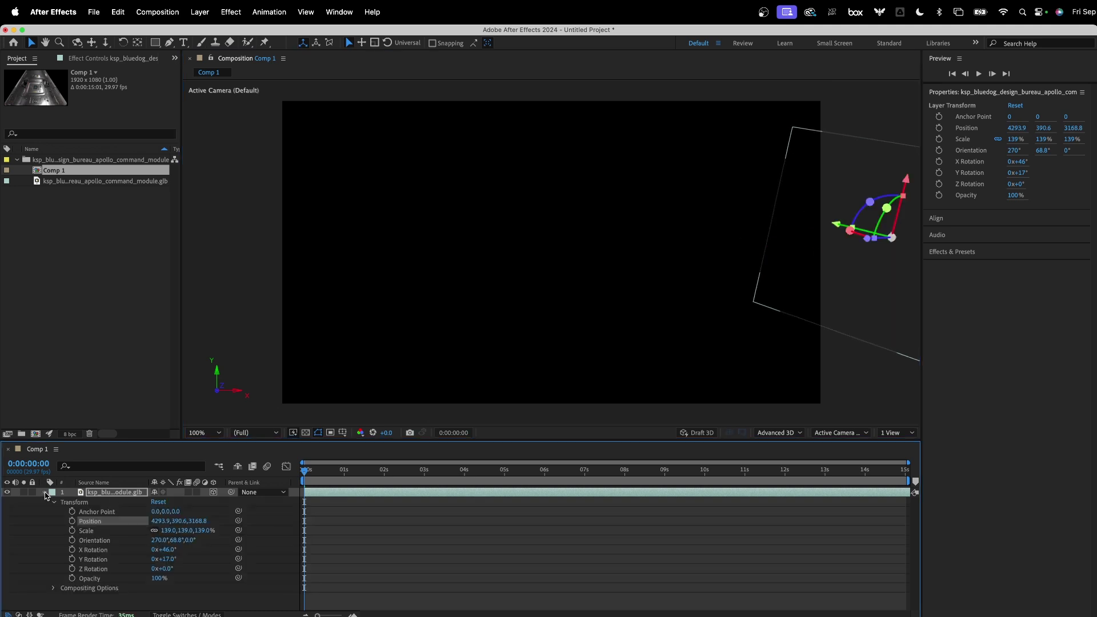
click(46, 493)
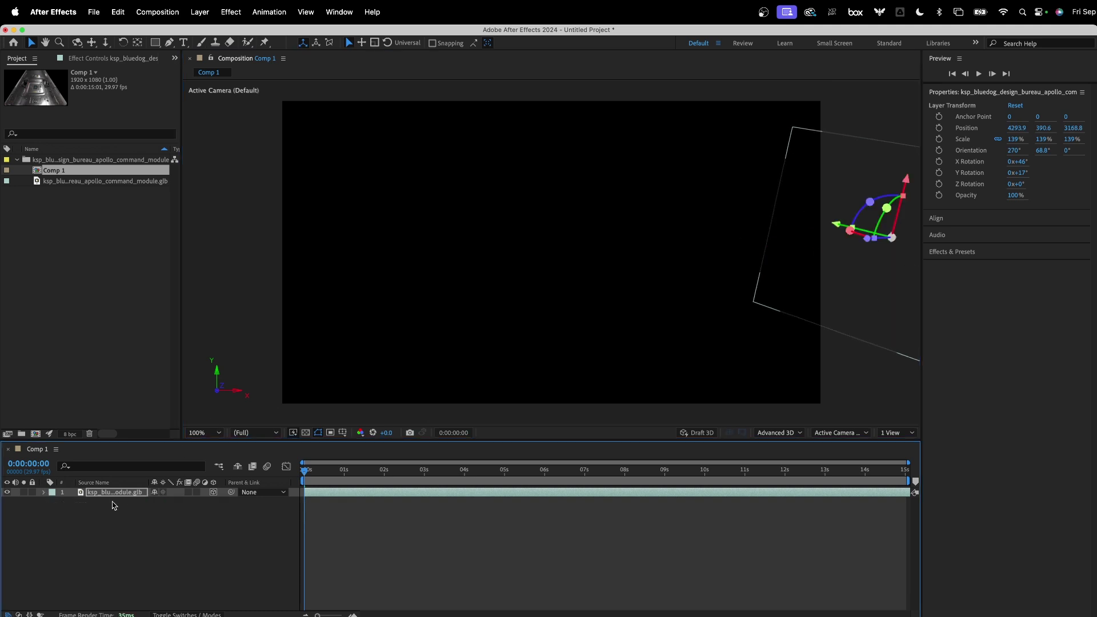
click(44, 494)
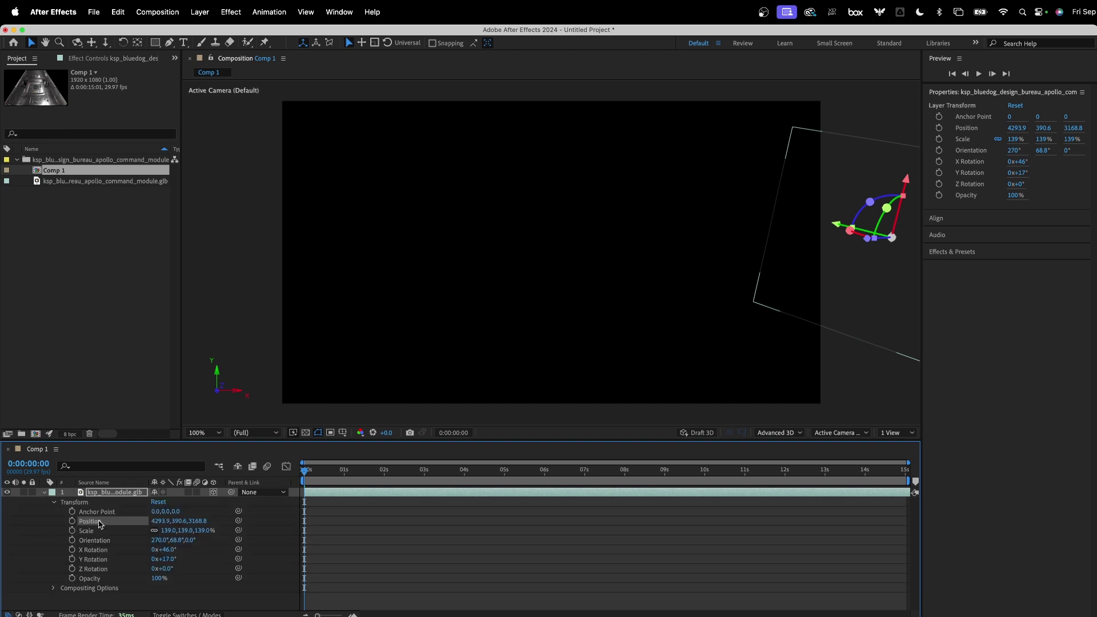
click(72, 521)
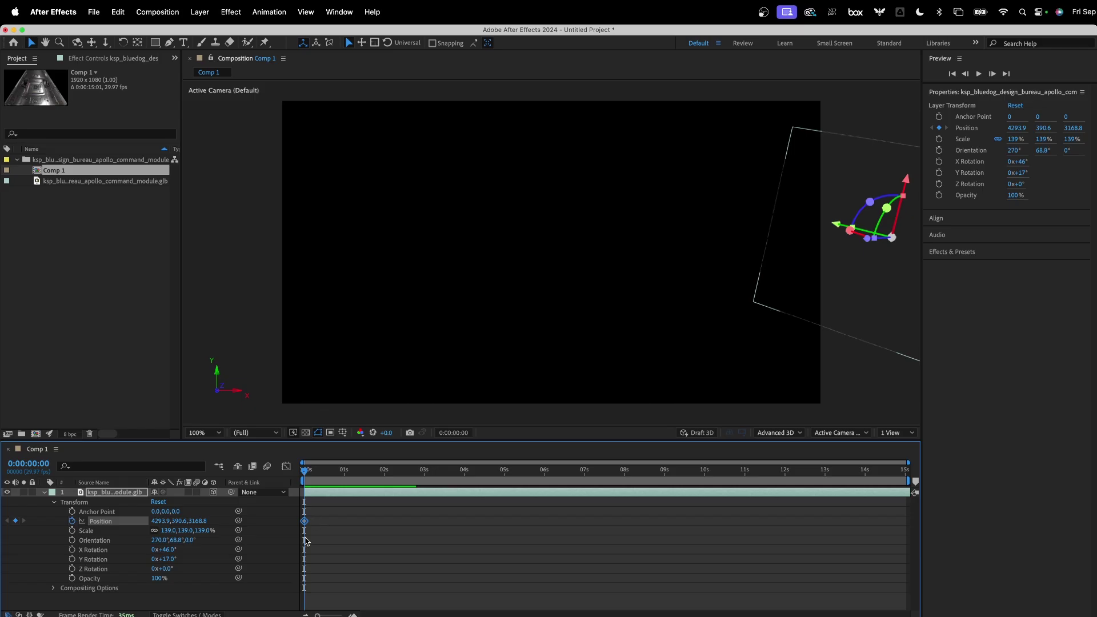
- Show time in frames and, at frame 60, bring the capsule into view at 469, 564, -460.1
super+click(38, 466)
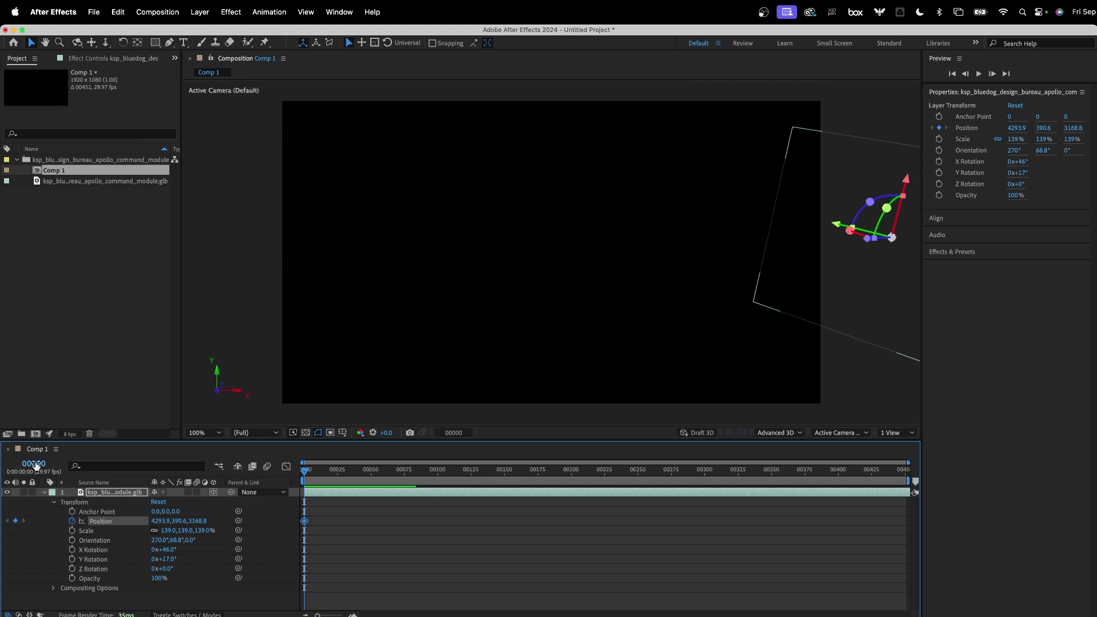
click(35, 465)
text(60)
key(Return)
drag(874, 237, 388, 293)
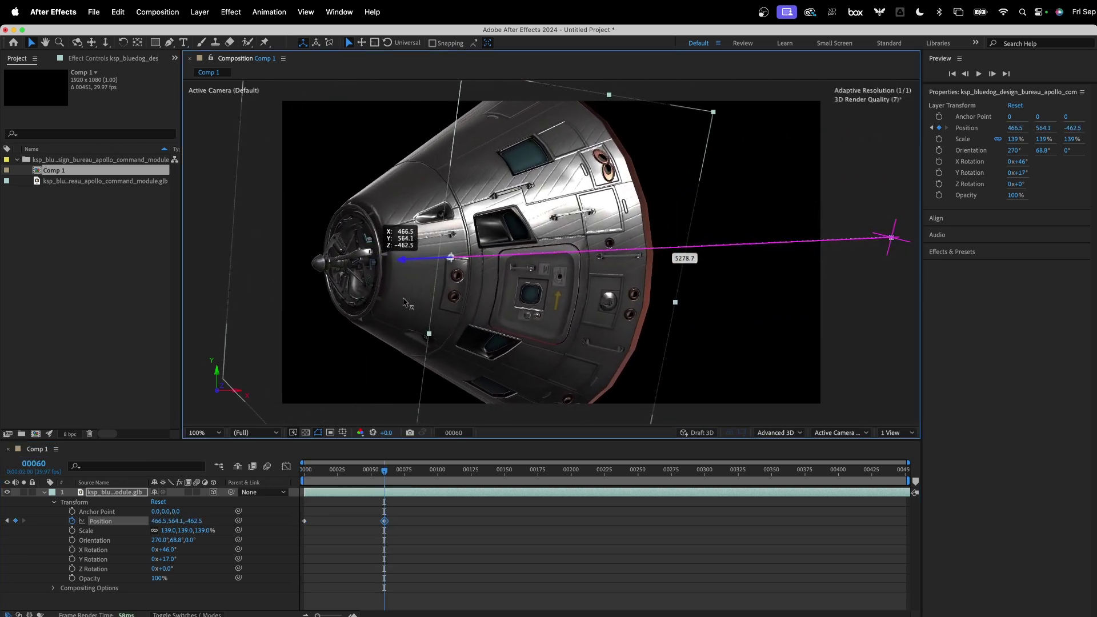
- Preview the fly-in from the first frame, checking the keyframe near frame 59
key(Home)
key(space)
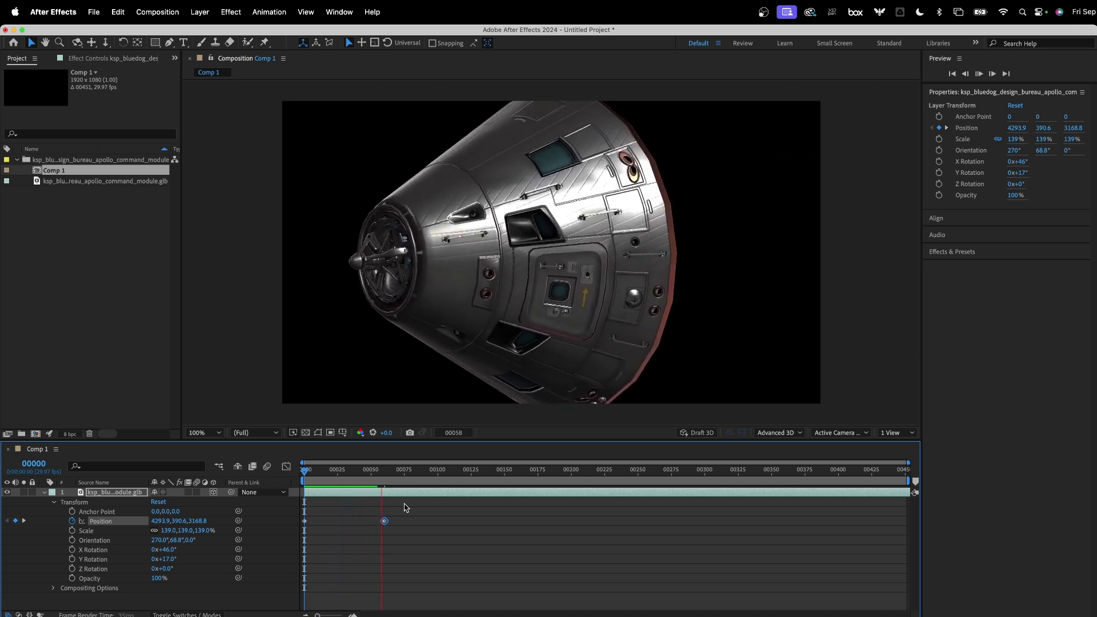
key(space)
drag(398, 484, 384, 485)
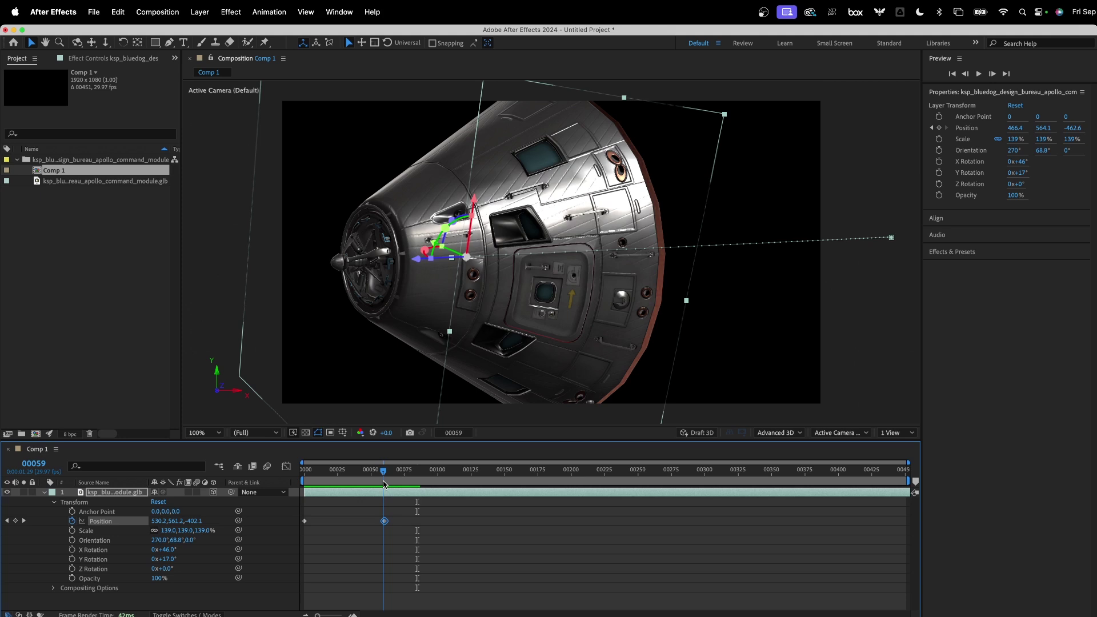
right_click(385, 522)
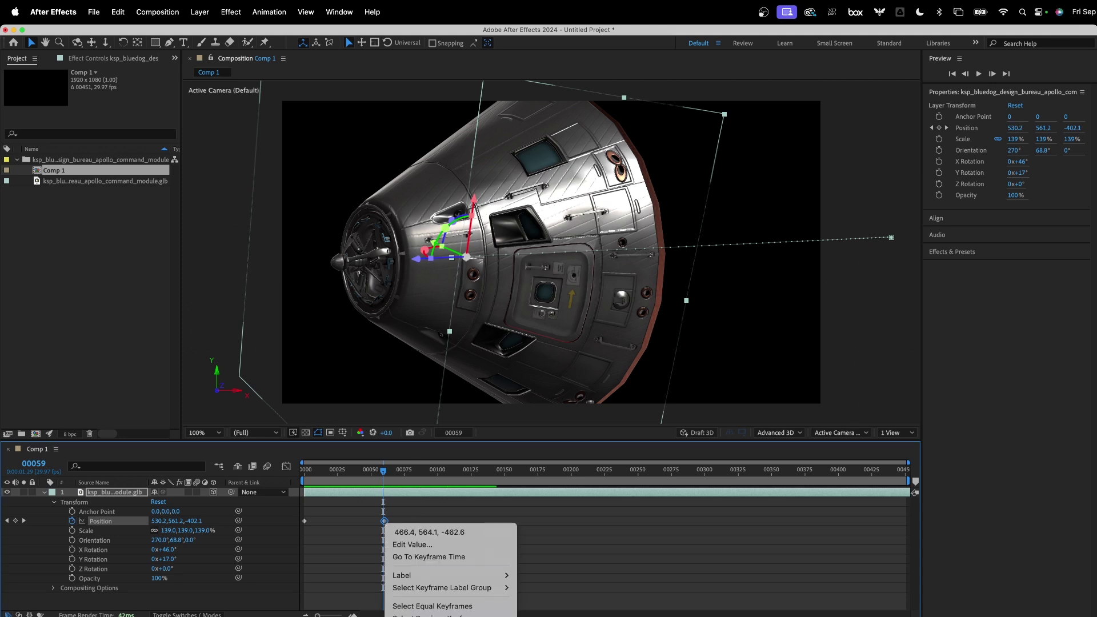
key(Escape)
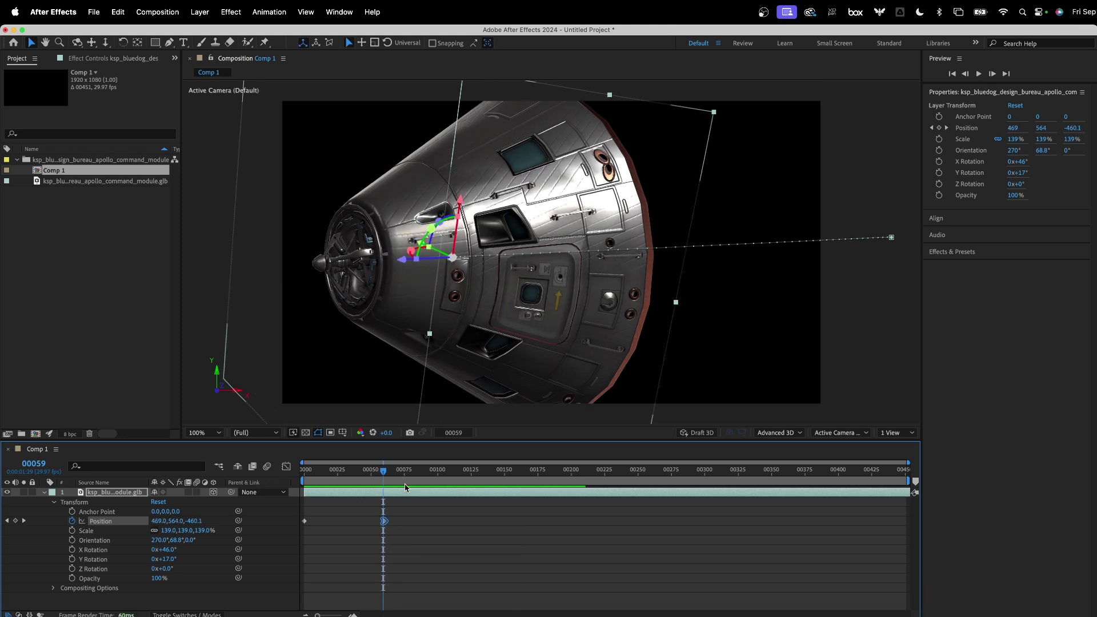
drag(384, 484, 305, 484)
key(space)
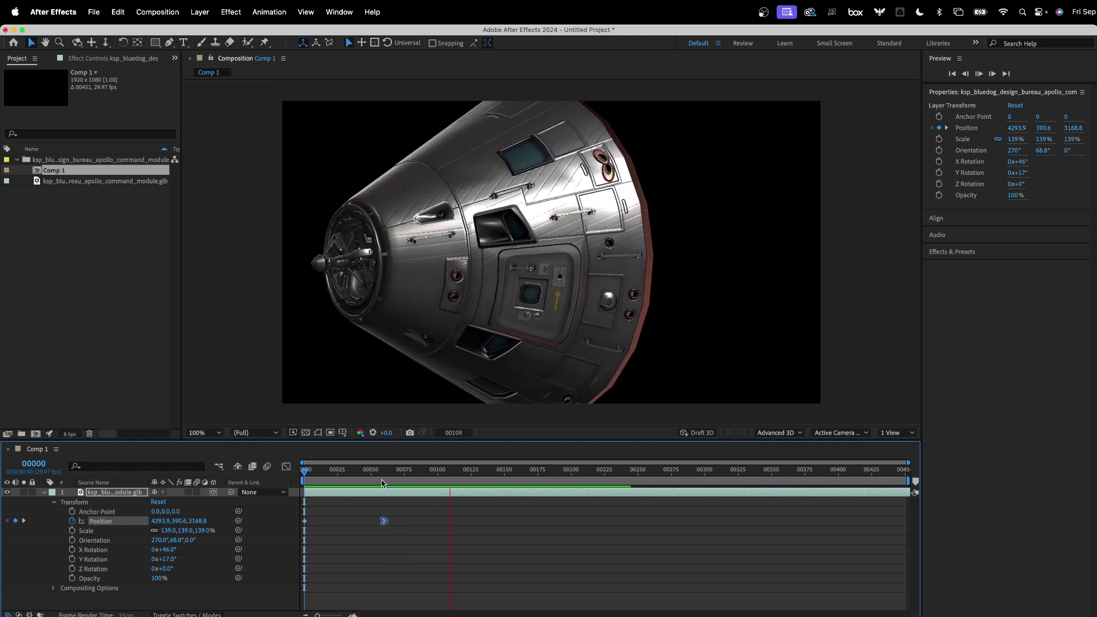
key(space)
- Add a Point light at 100% intensity and move it to 45.1, 404.9, -666.7, up-left of the capsule
key(u)
drag(305, 471, 362, 474)
right_click(98, 526)
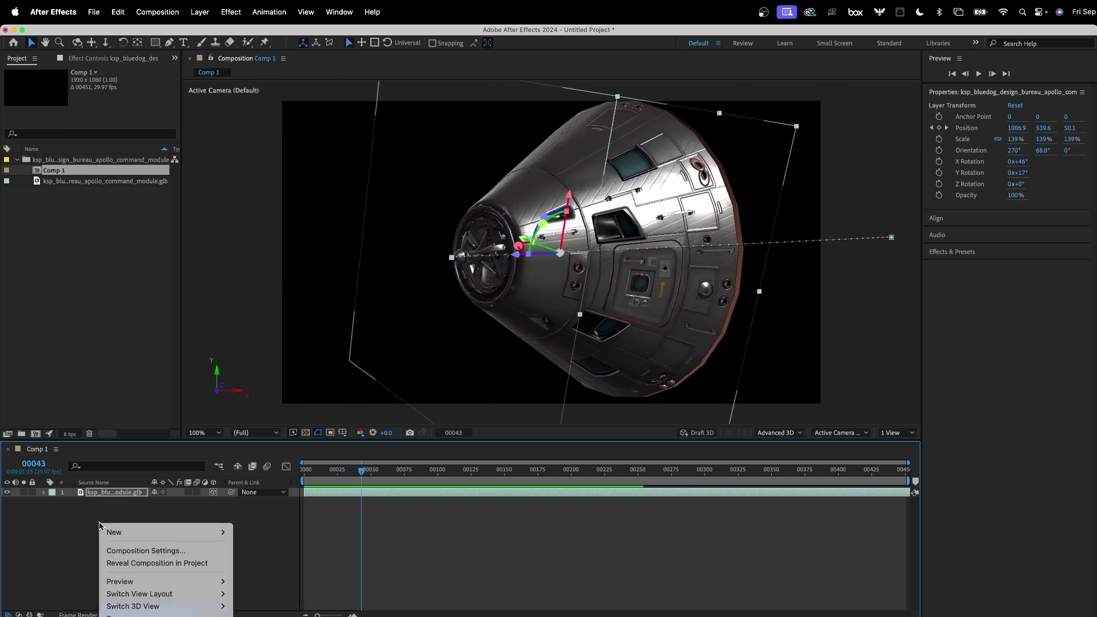
mouse_move(132, 532)
click(251, 576)
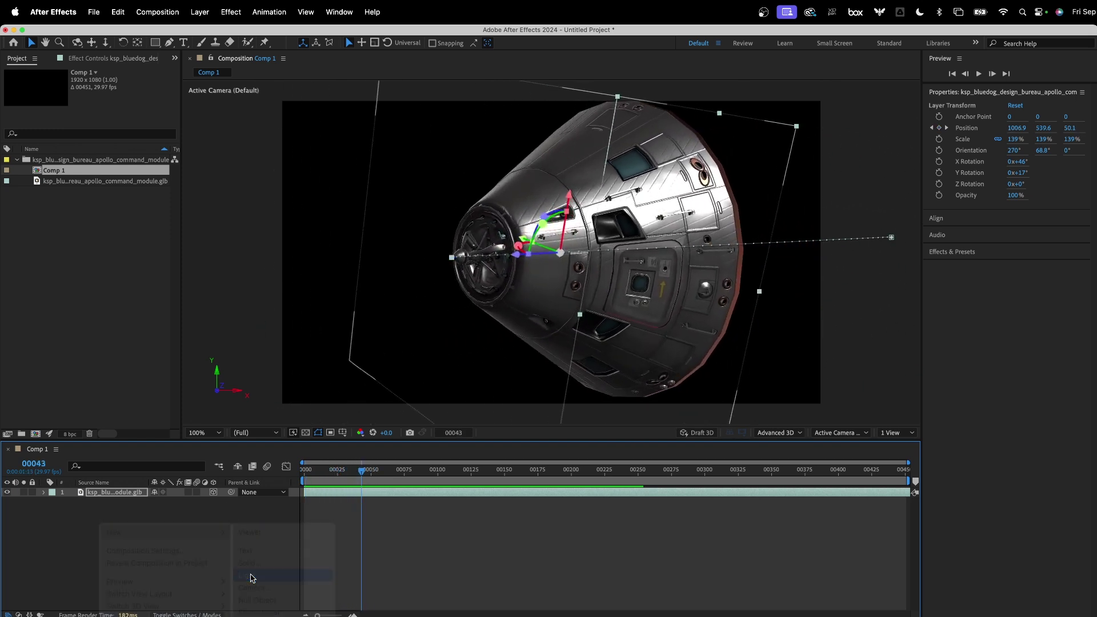
click(551, 231)
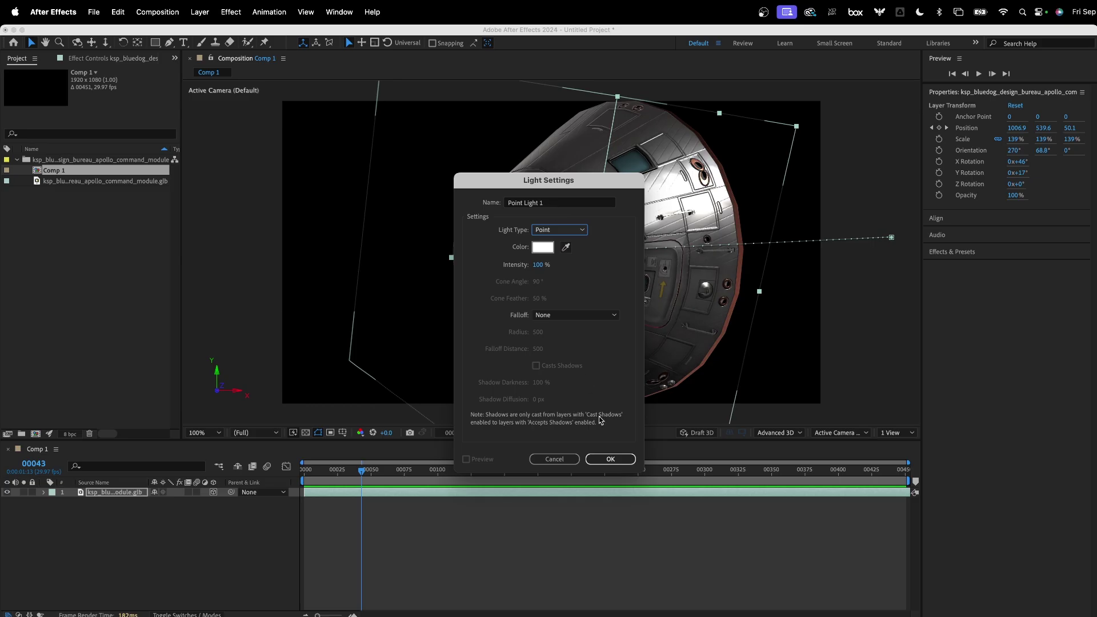
click(610, 458)
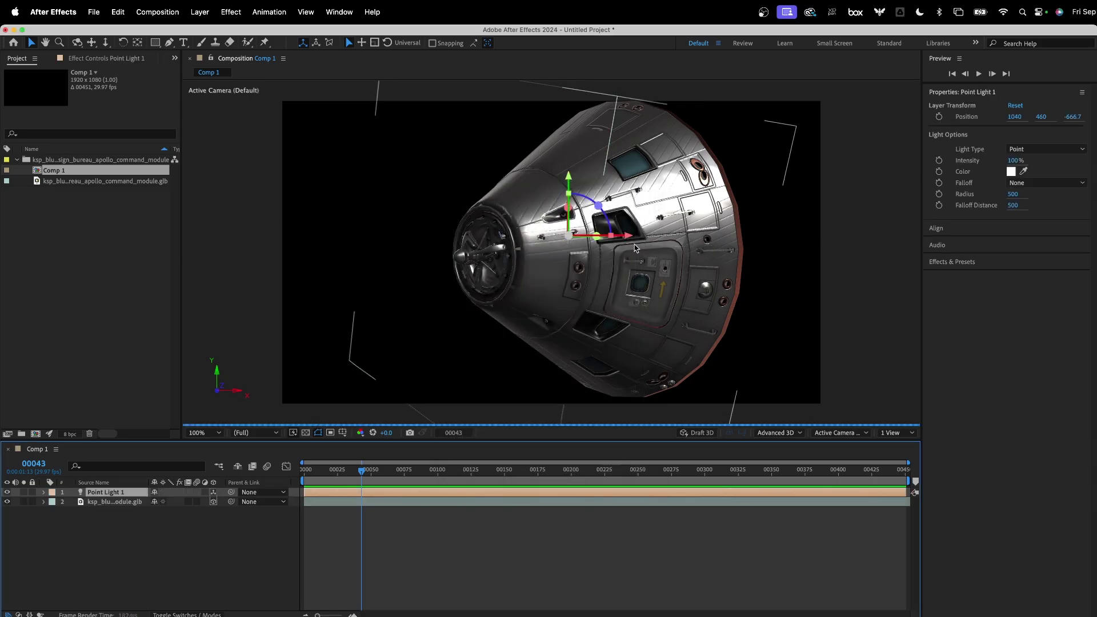
drag(568, 176, 569, 160)
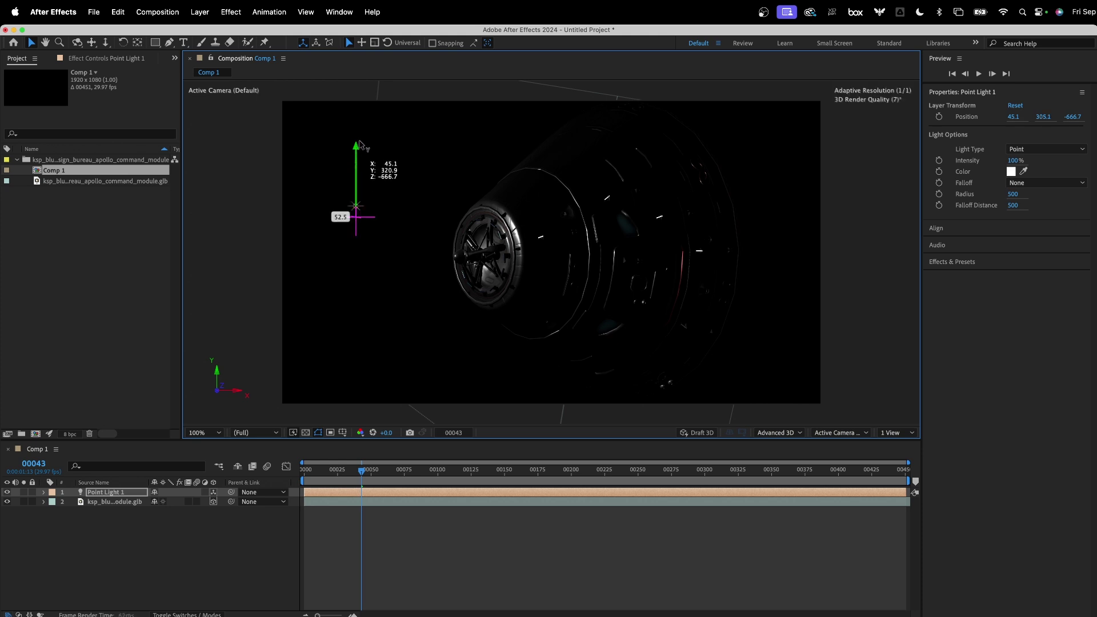
drag(358, 164, 358, 171)
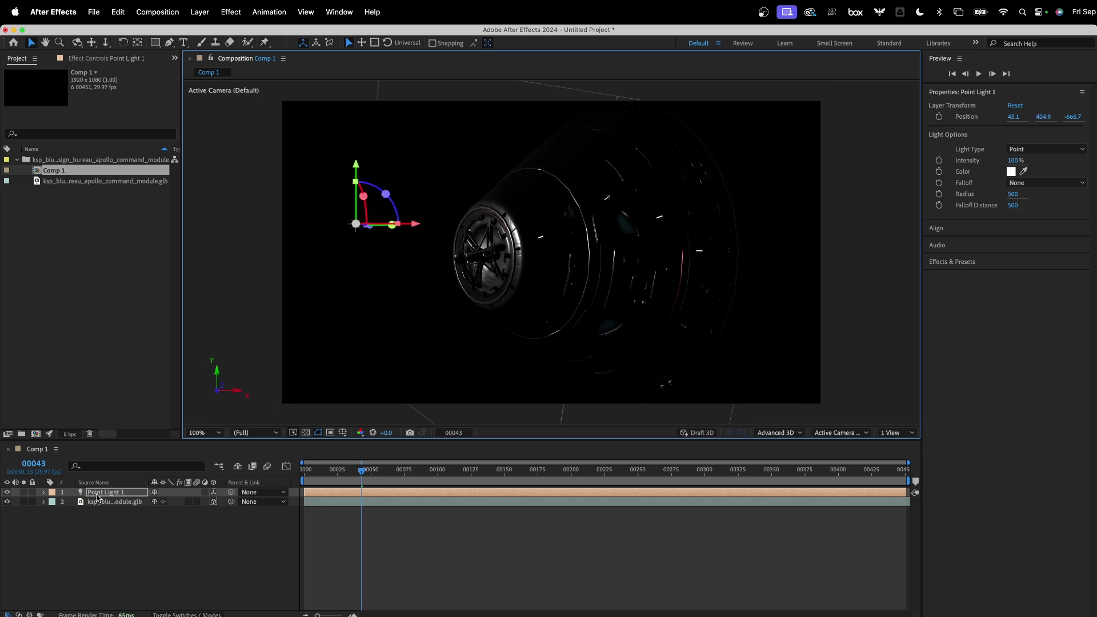
- Set Point Light 1's Intensity to 683%
click(97, 496)
click(43, 492)
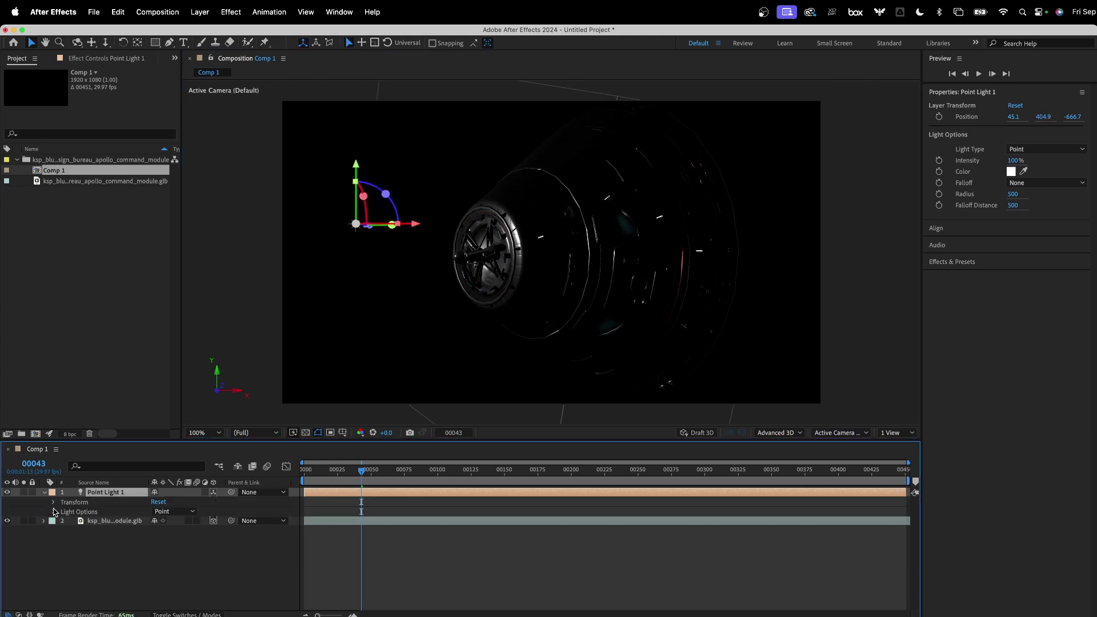
click(54, 512)
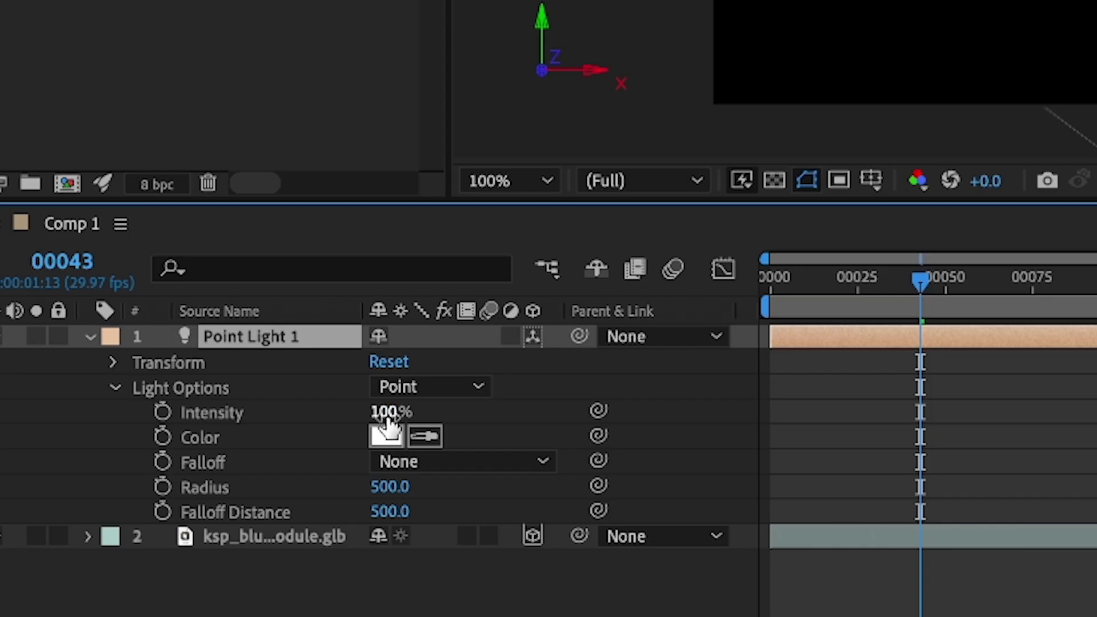
drag(382, 413, 1096, 442)
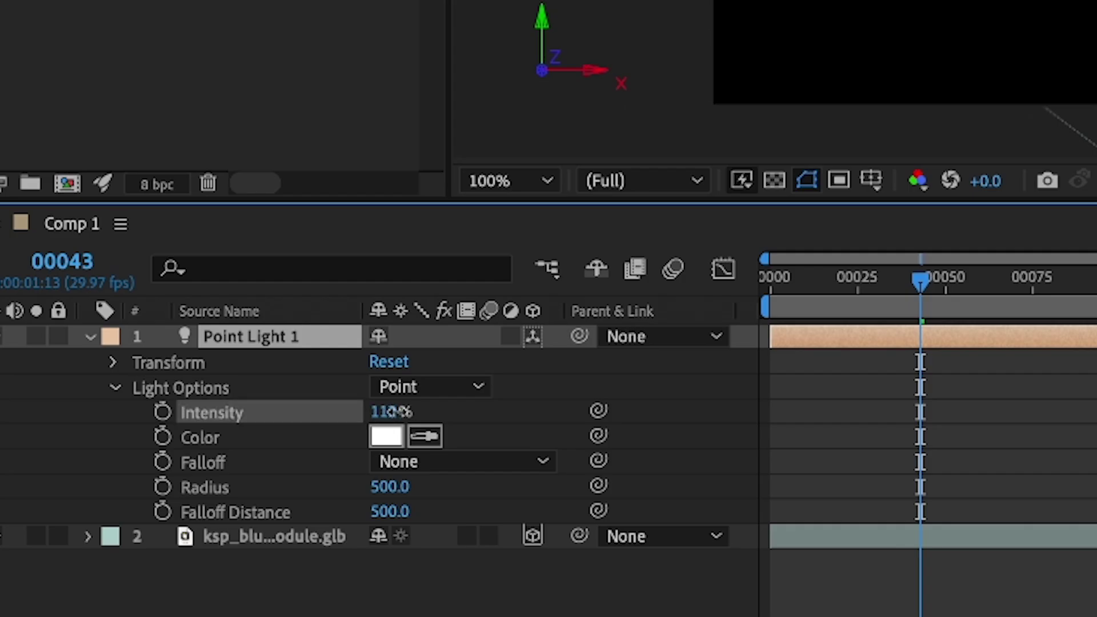
drag(446, 533, 800, 532)
drag(1028, 541, 159, 536)
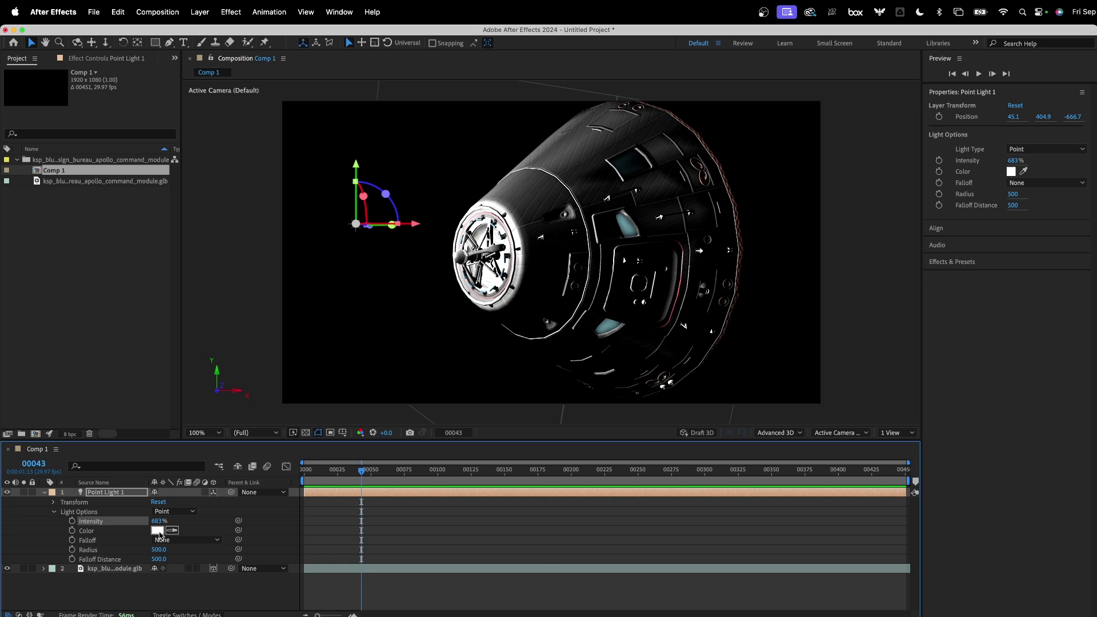
- Change the light colour to near-white after briefly trying red
click(159, 531)
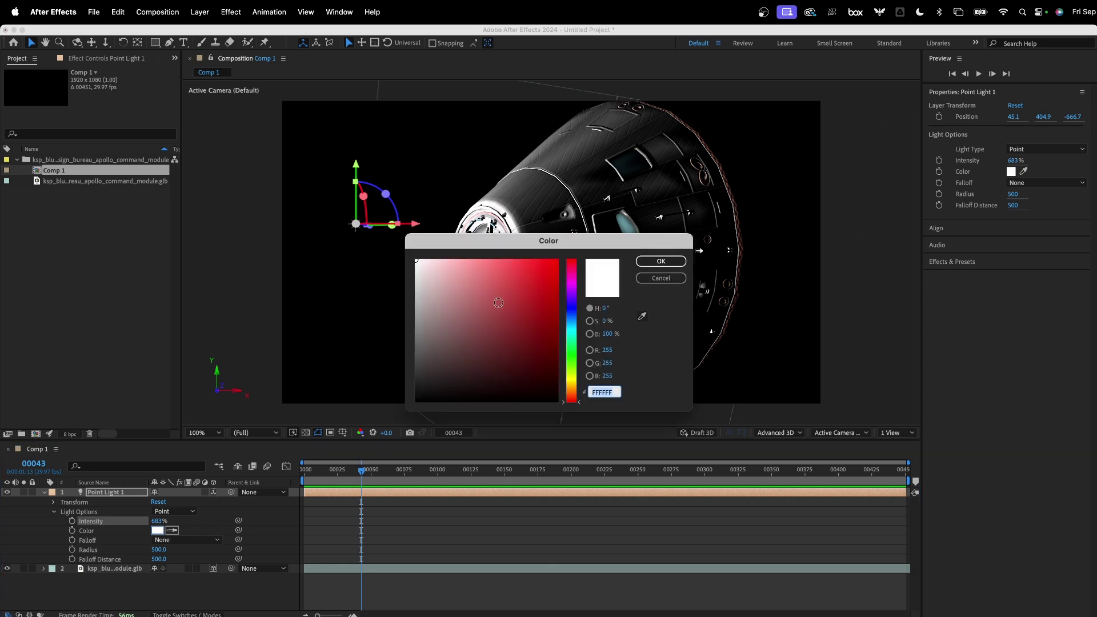
drag(531, 277, 533, 275)
click(672, 264)
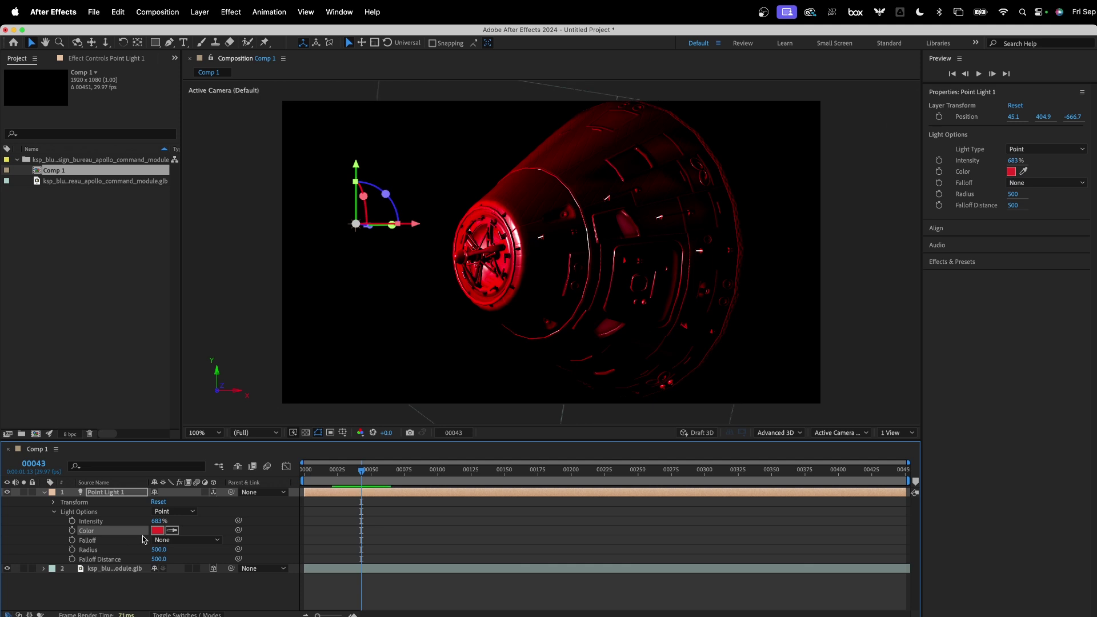
click(155, 532)
mouse_move(436, 322)
mouse_down()
mouse_move(419, 298)
mouse_move(419, 323)
mouse_move(420, 271)
mouse_up()
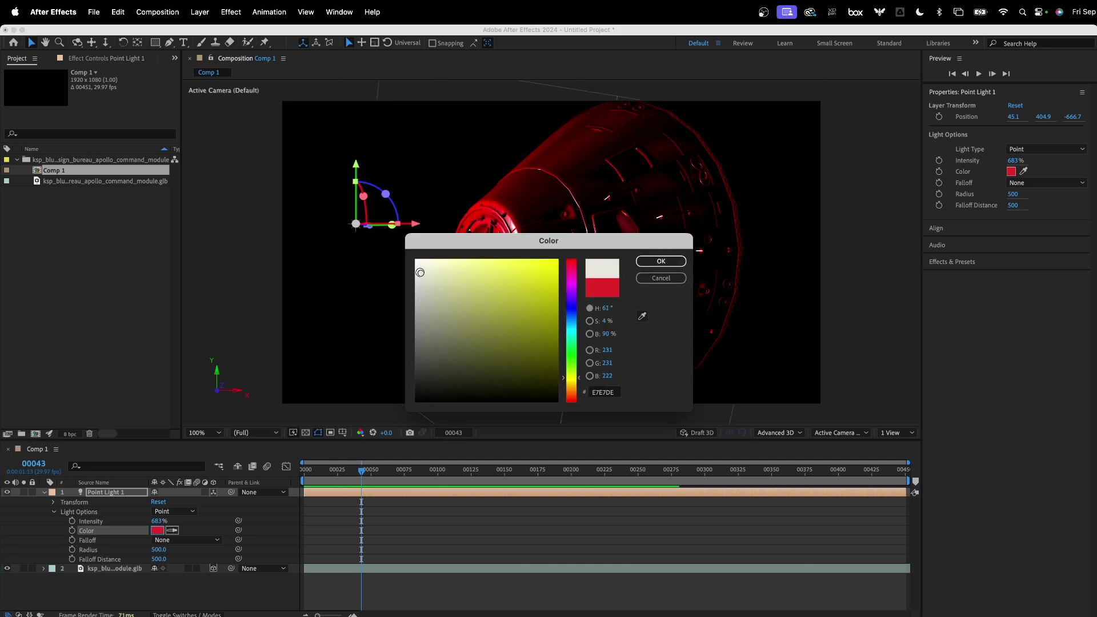
click(661, 261)
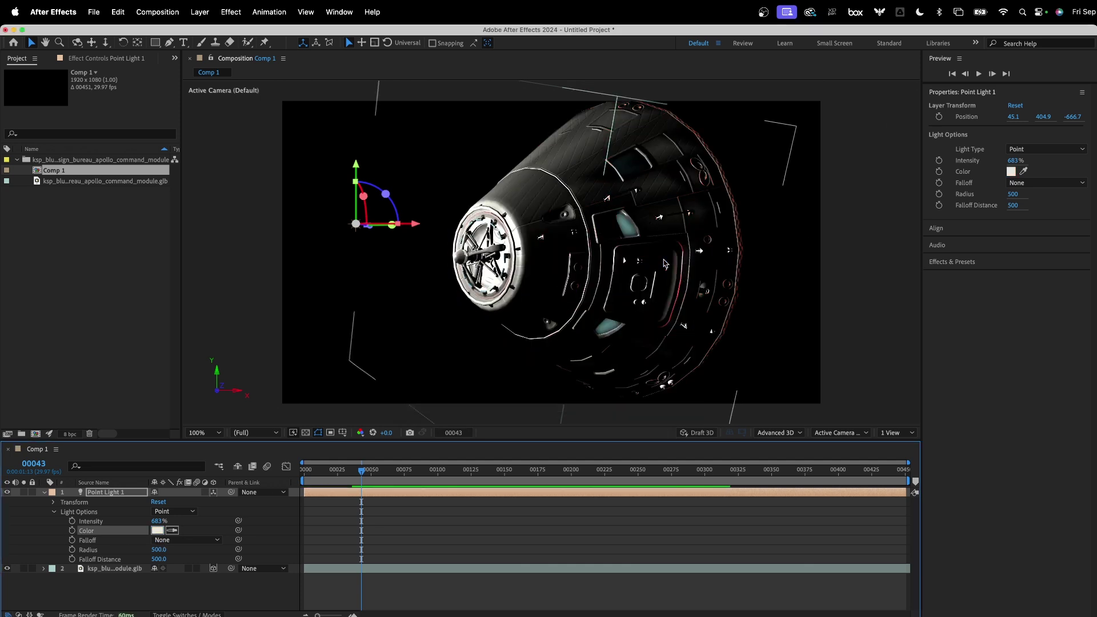
- Duplicate the light and move Point Light 2 higher and right to 578, 255.3, -666.7
click(44, 494)
click(90, 493)
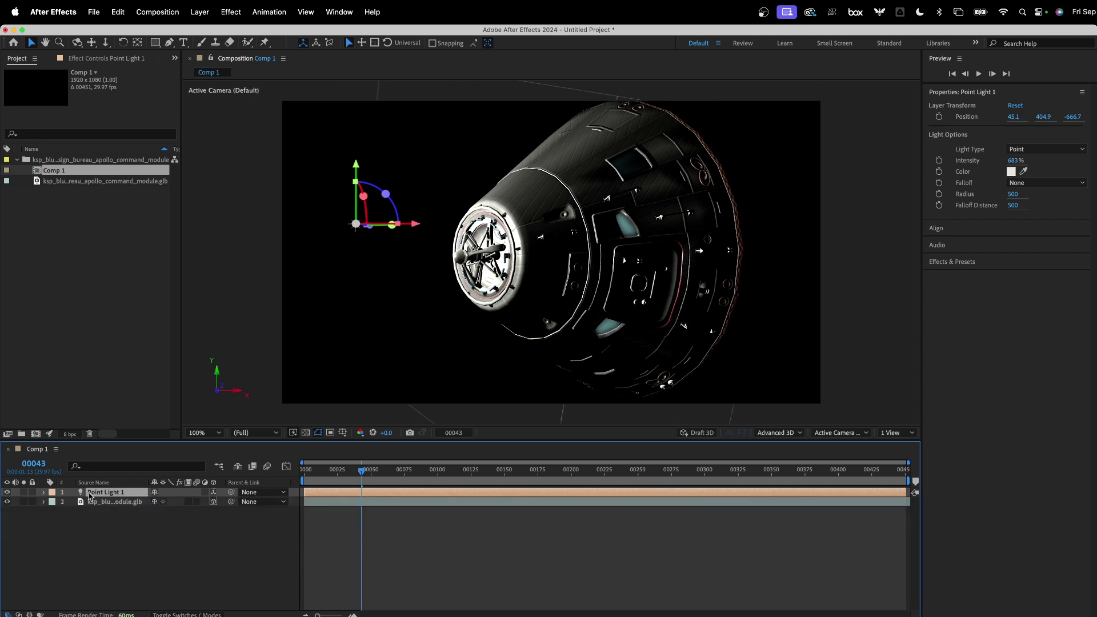
key(super+d)
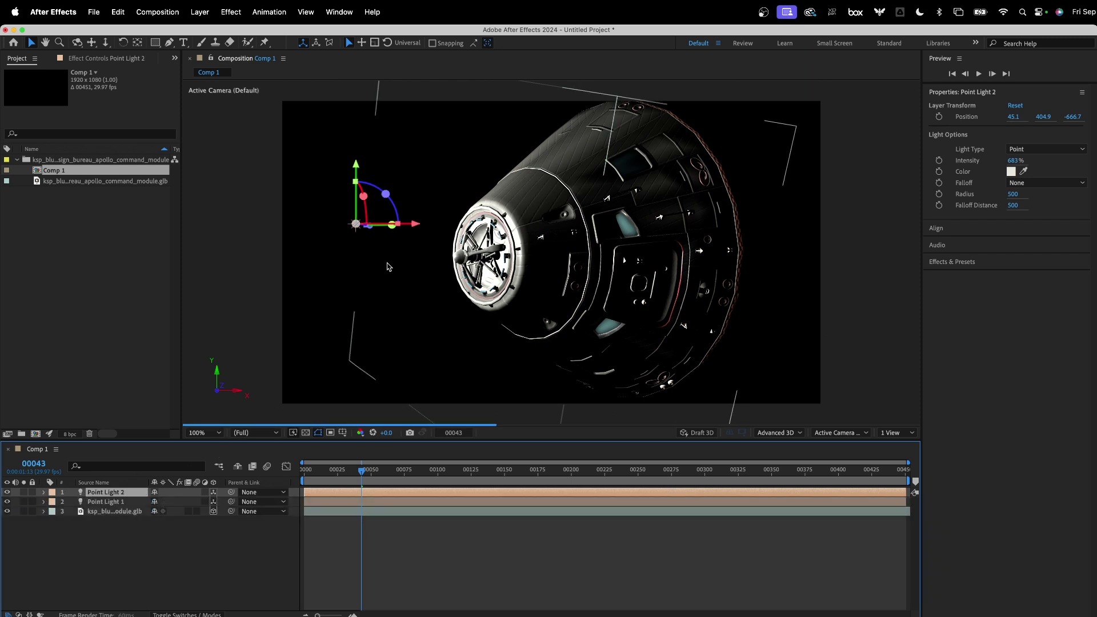
drag(357, 170, 359, 140)
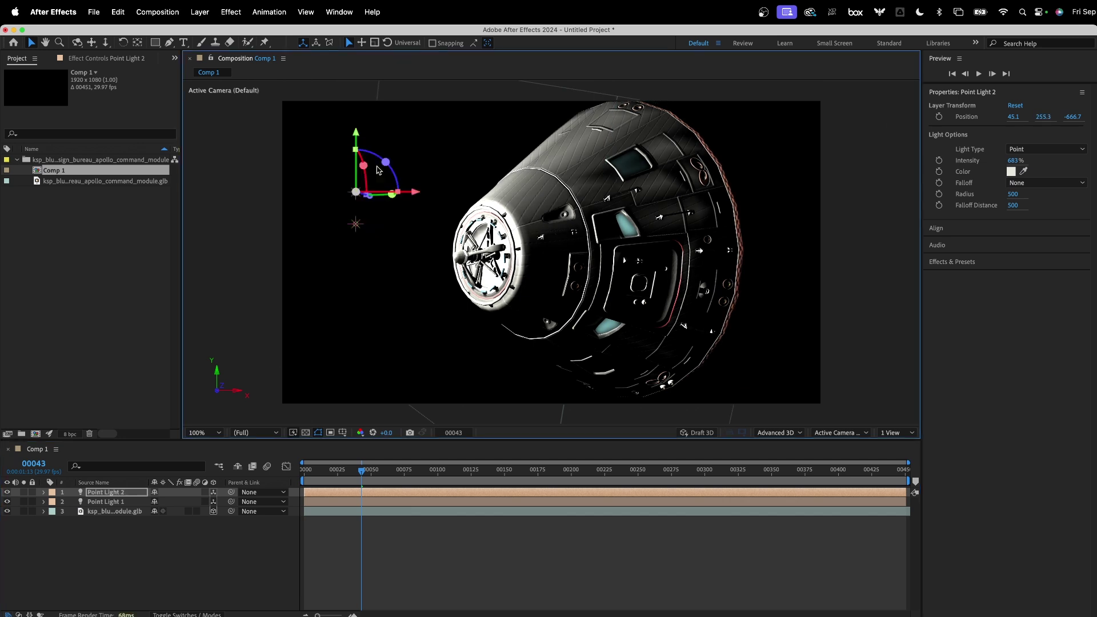
drag(413, 195, 552, 264)
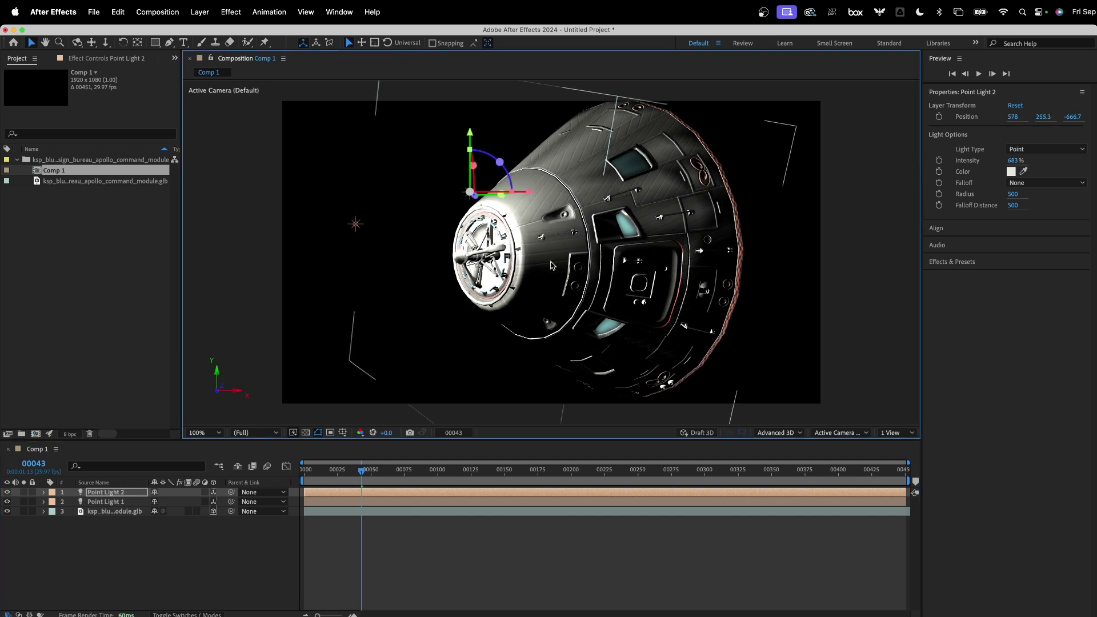
click(900, 432)
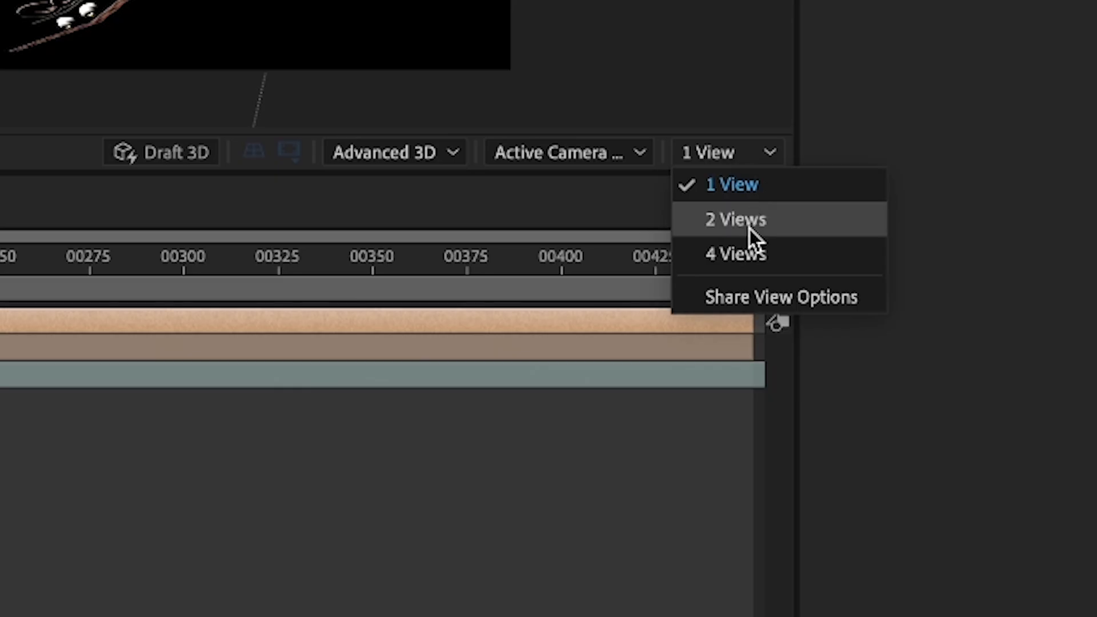
- Show 2 Views with the right one set to Top, then move Point Light 2 deeper and left
click(749, 228)
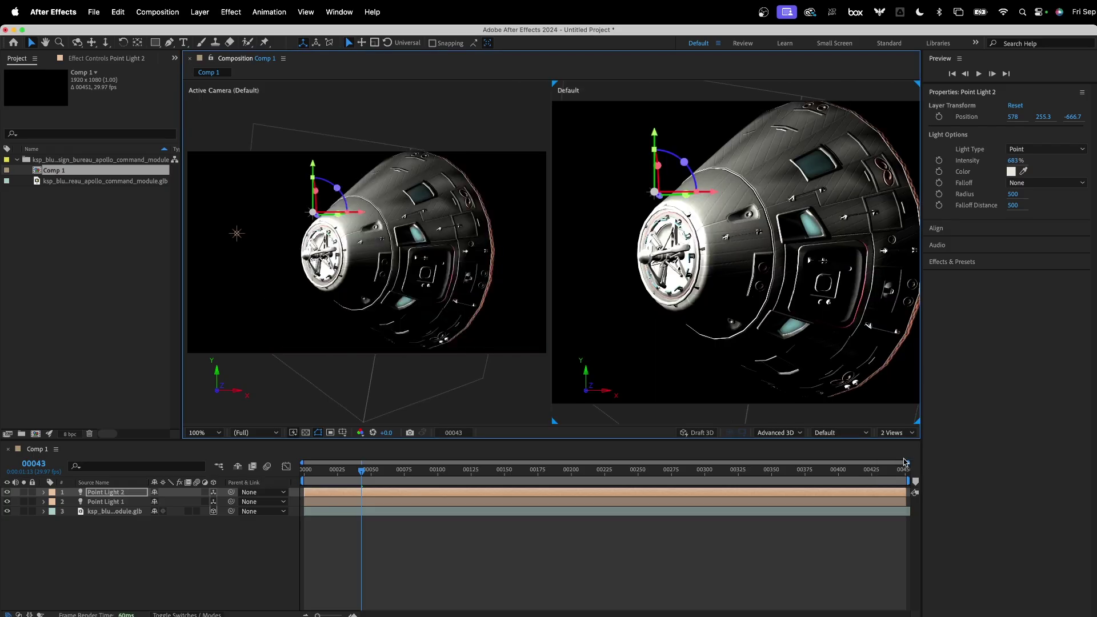
click(836, 433)
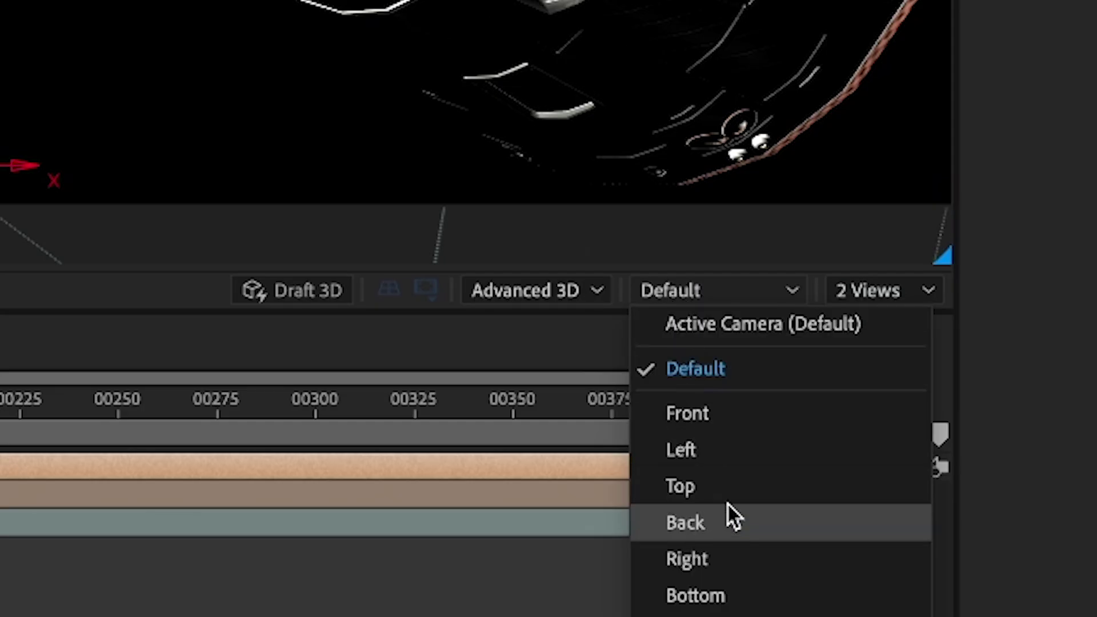
click(714, 483)
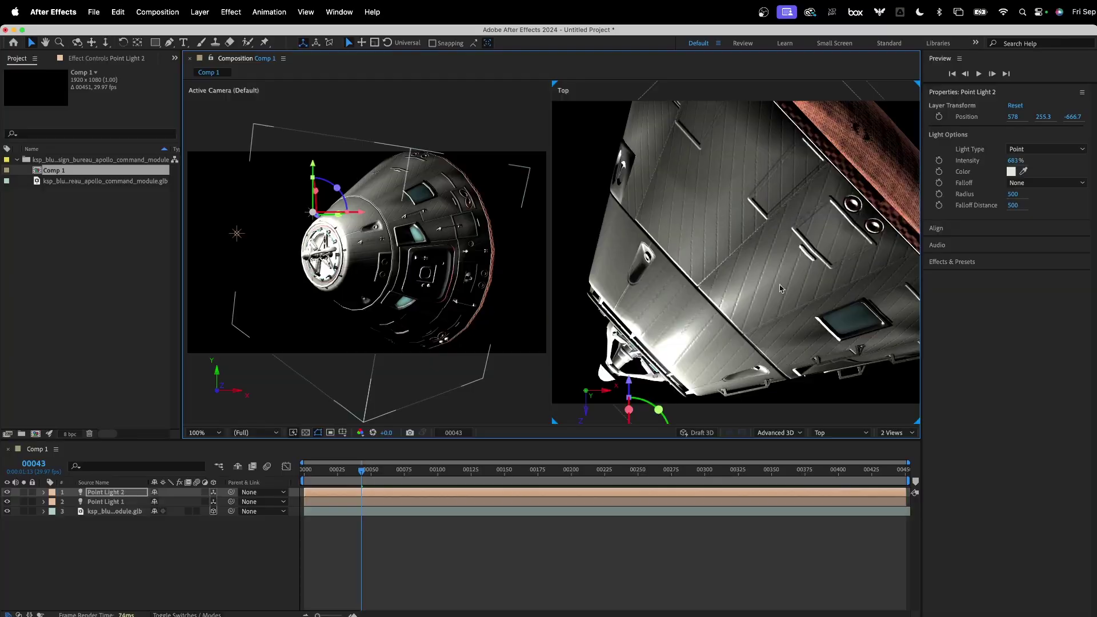
scroll(781, 288, down, 4)
scroll(748, 283, up, 2)
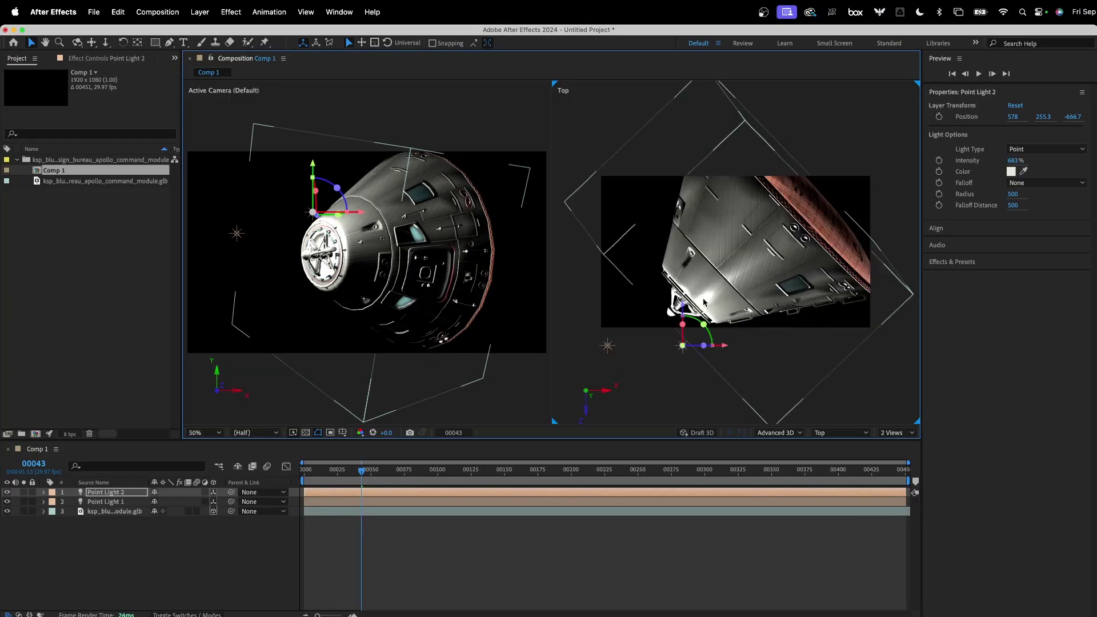
drag(683, 305, 677, 173)
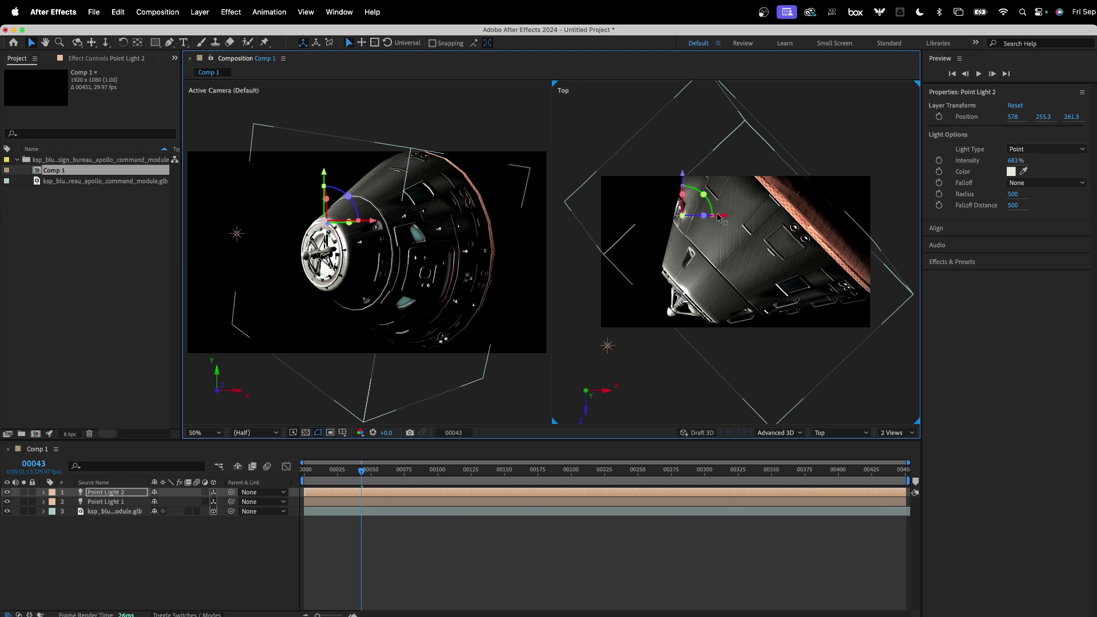
drag(719, 219, 662, 219)
- Reposition Point Light 1 to 297.1, 467.9, -918.7 to light the capsule's docking nose
click(237, 234)
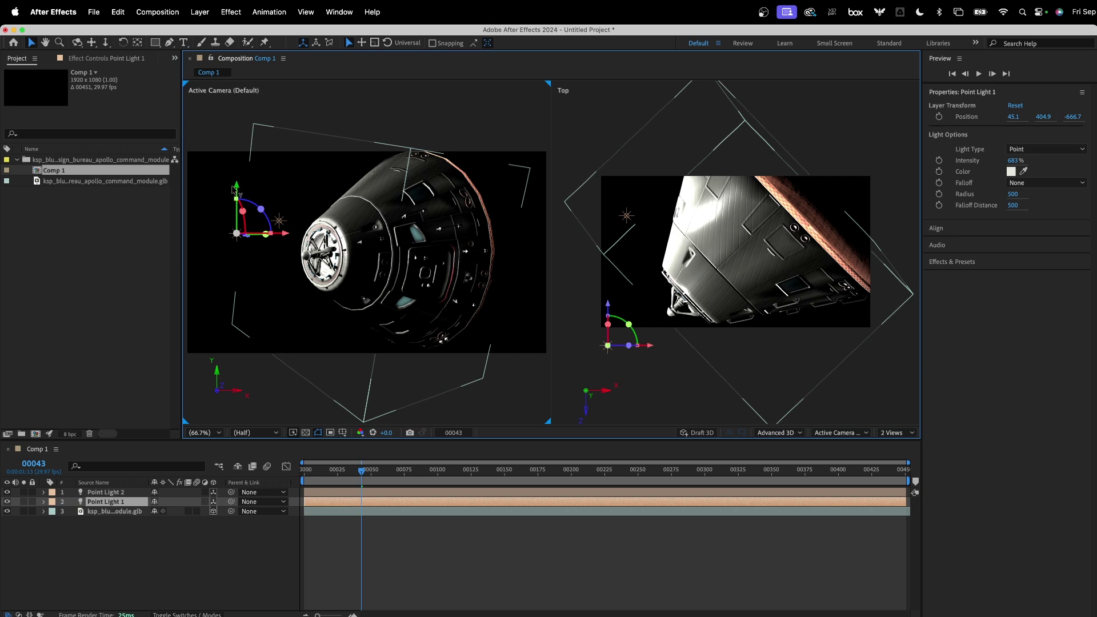
drag(238, 188, 235, 197)
drag(650, 345, 686, 346)
drag(643, 310, 642, 345)
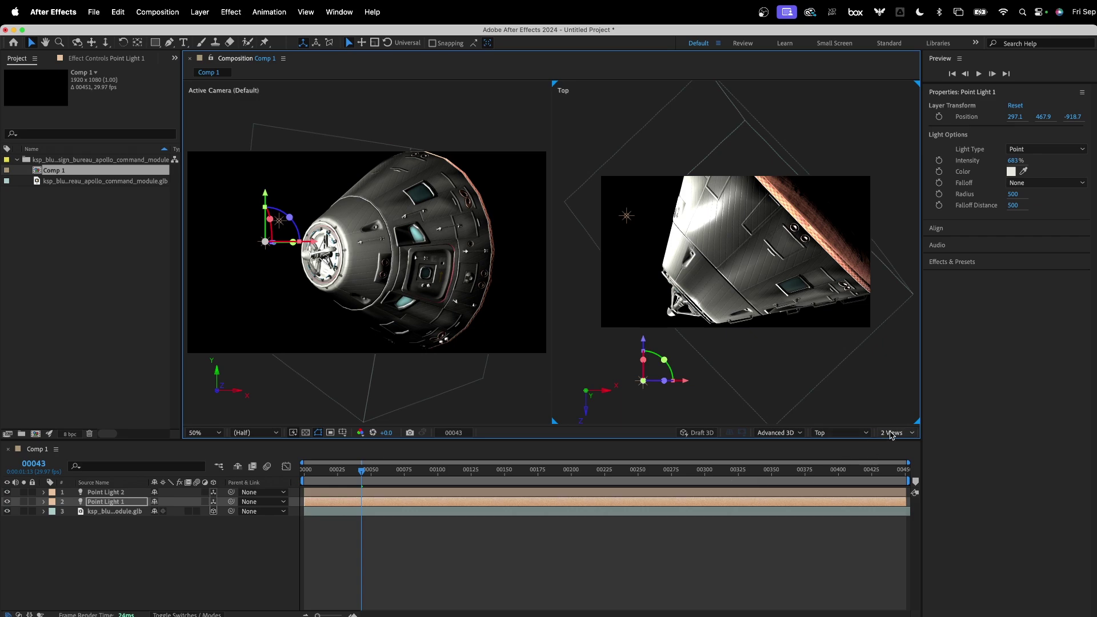
- Return to a single view and preview the lit capsule
click(895, 433)
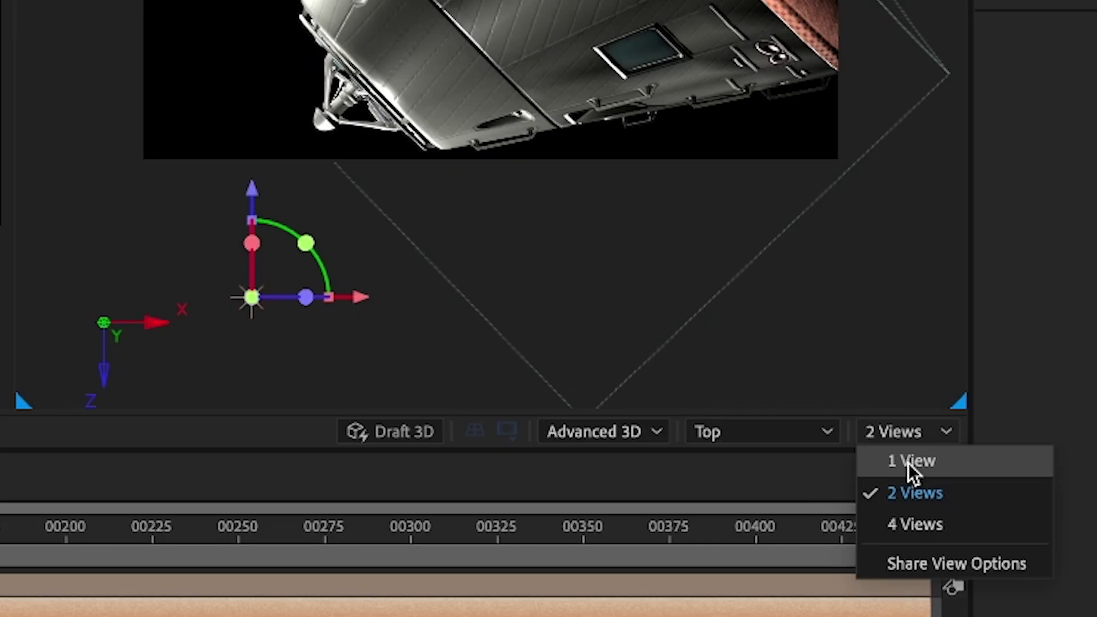
click(909, 462)
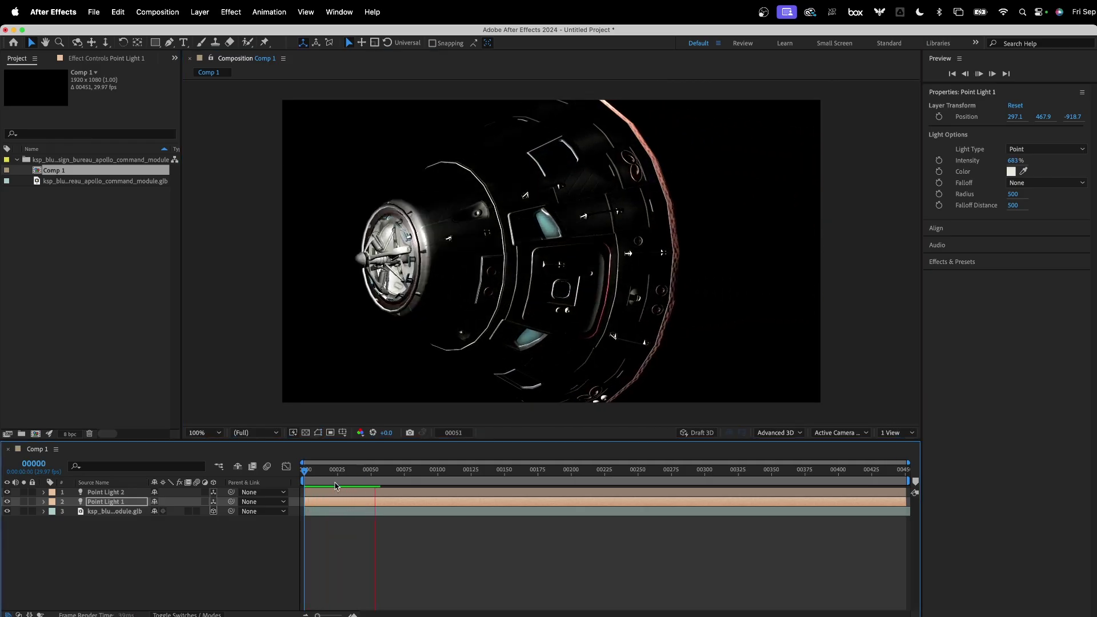
key(space)
- At frame 39, create a text layer reading 'SPACE TOURISM' left of the capsule
click(356, 472)
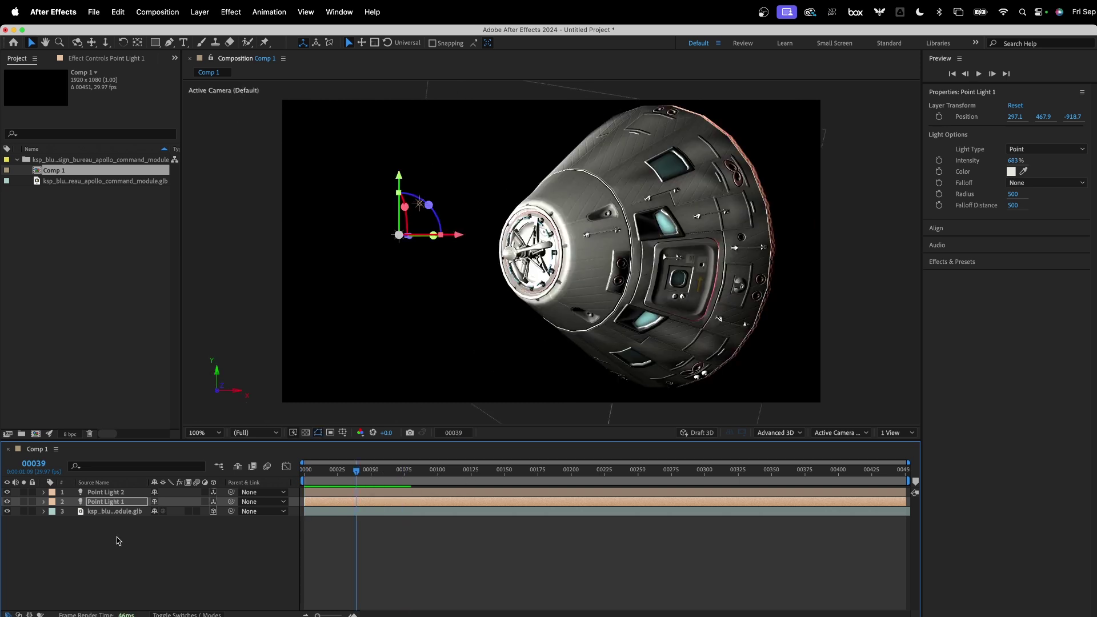
click(183, 43)
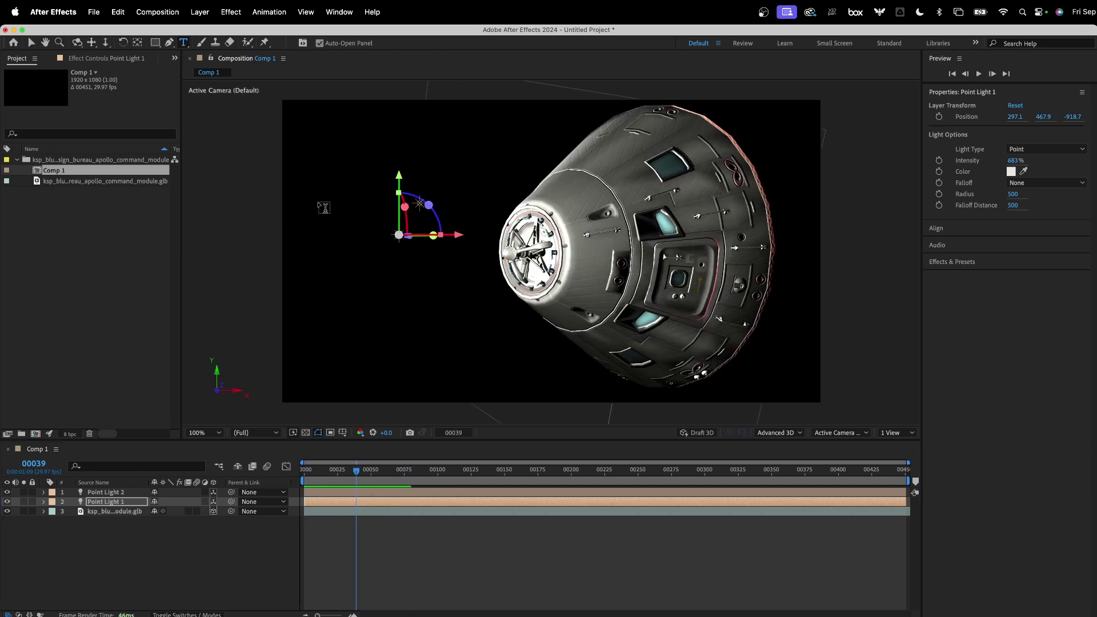
click(320, 196)
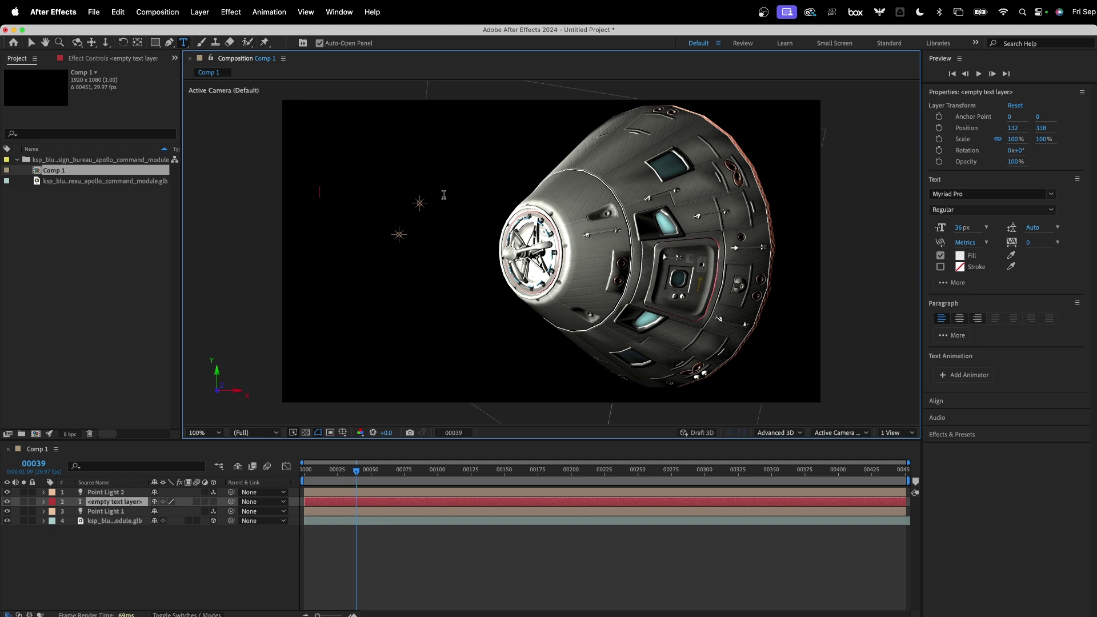
text(SPACE TOURISM)
click(31, 43)
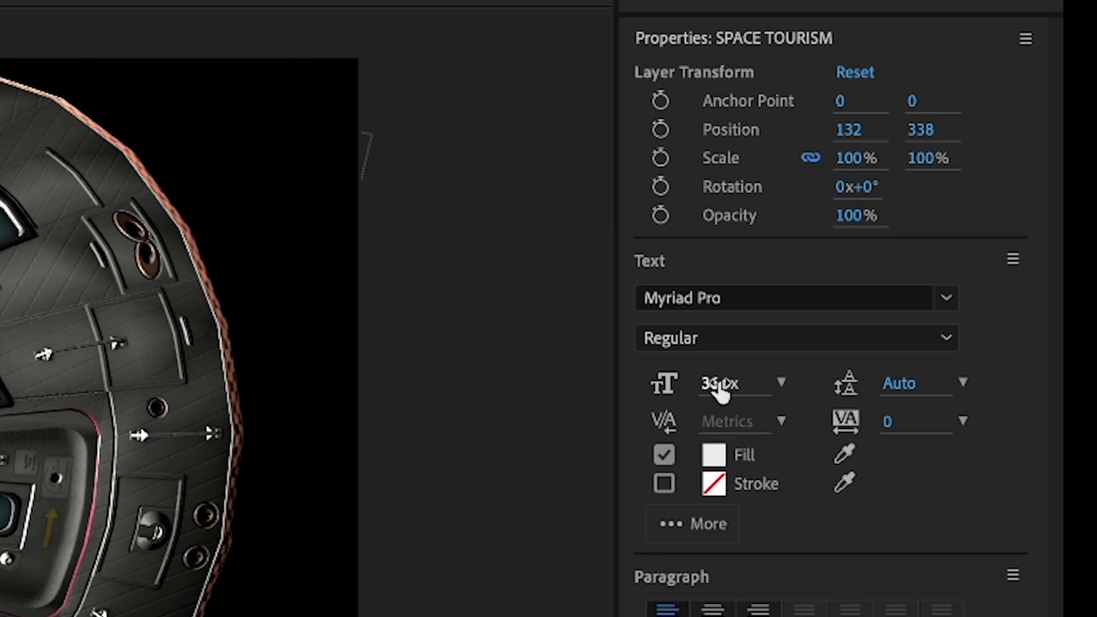
- Set the title's font to Arial Regular and size it to 213 px
click(962, 228)
drag(721, 383, 1017, 364)
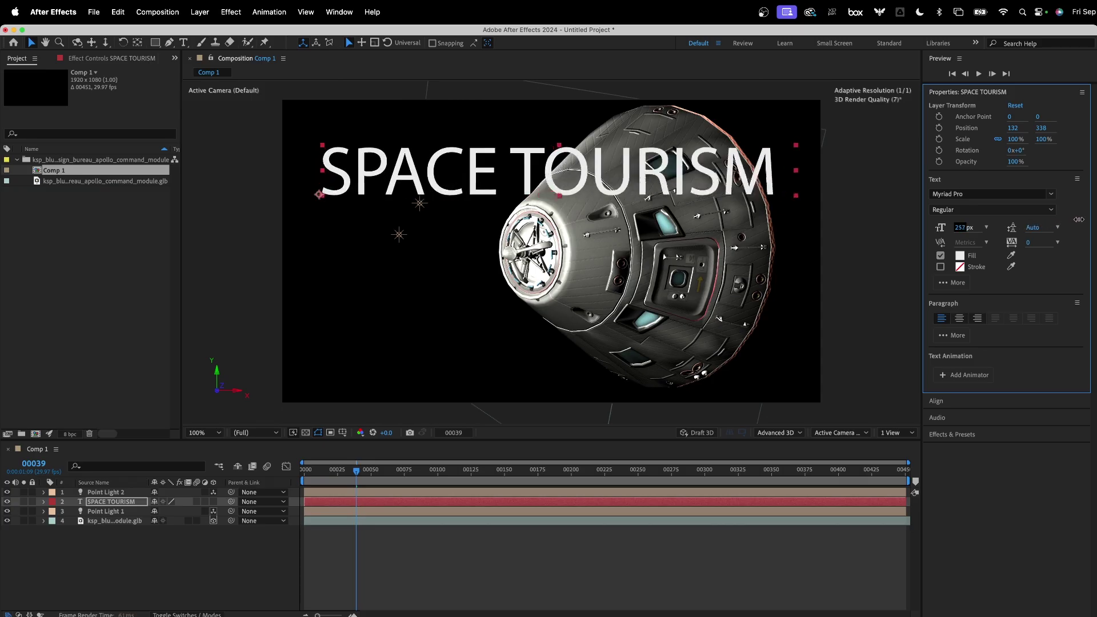
drag(1079, 220, 1074, 216)
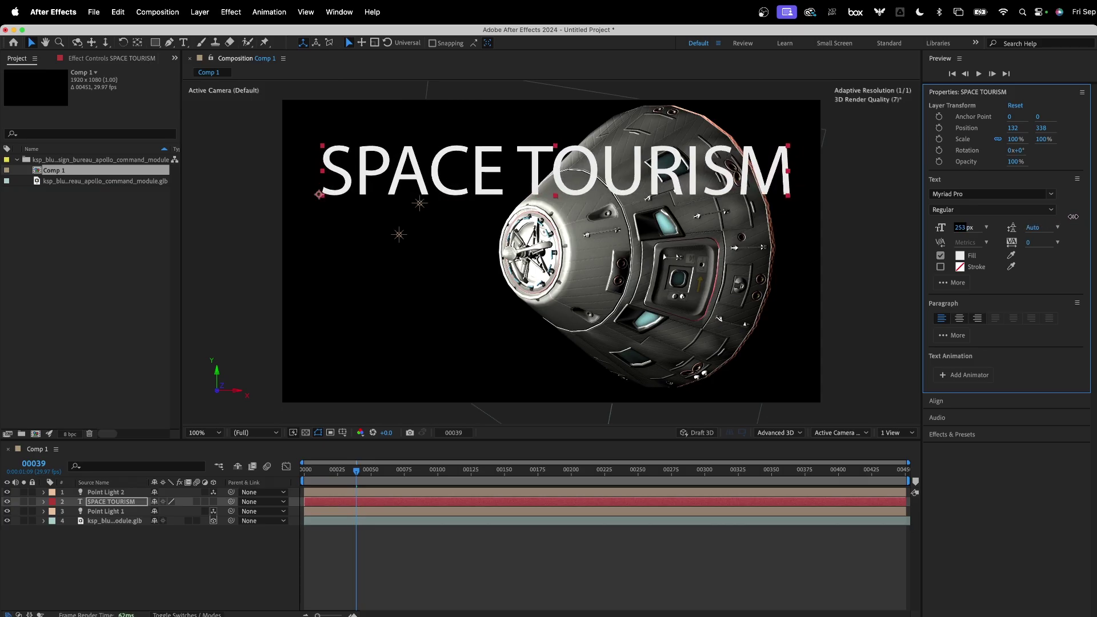
click(984, 193)
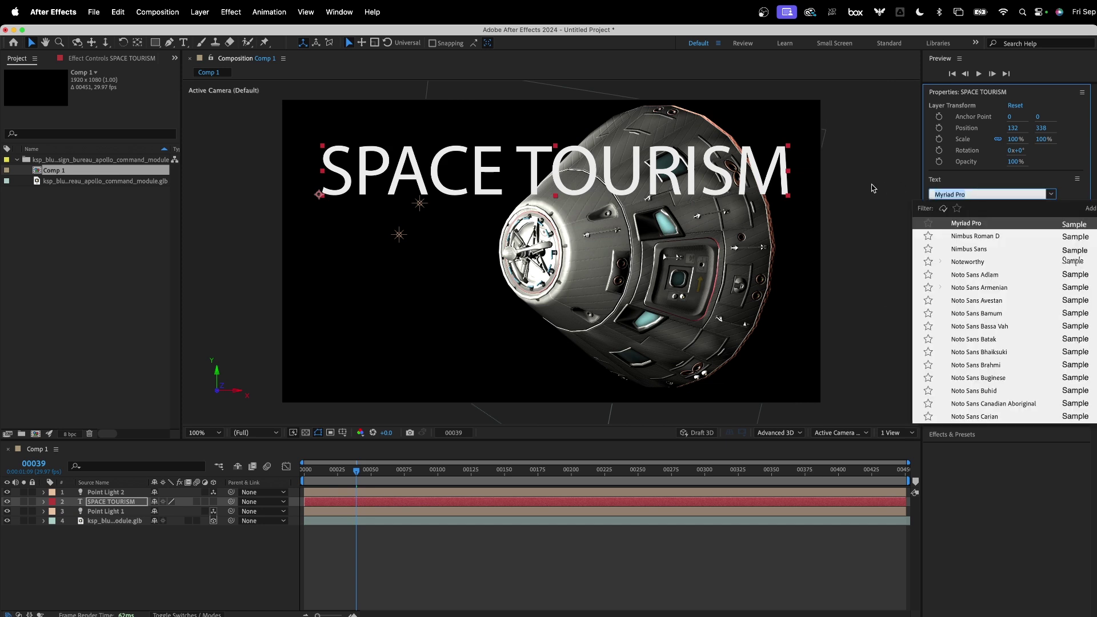
text(aria)
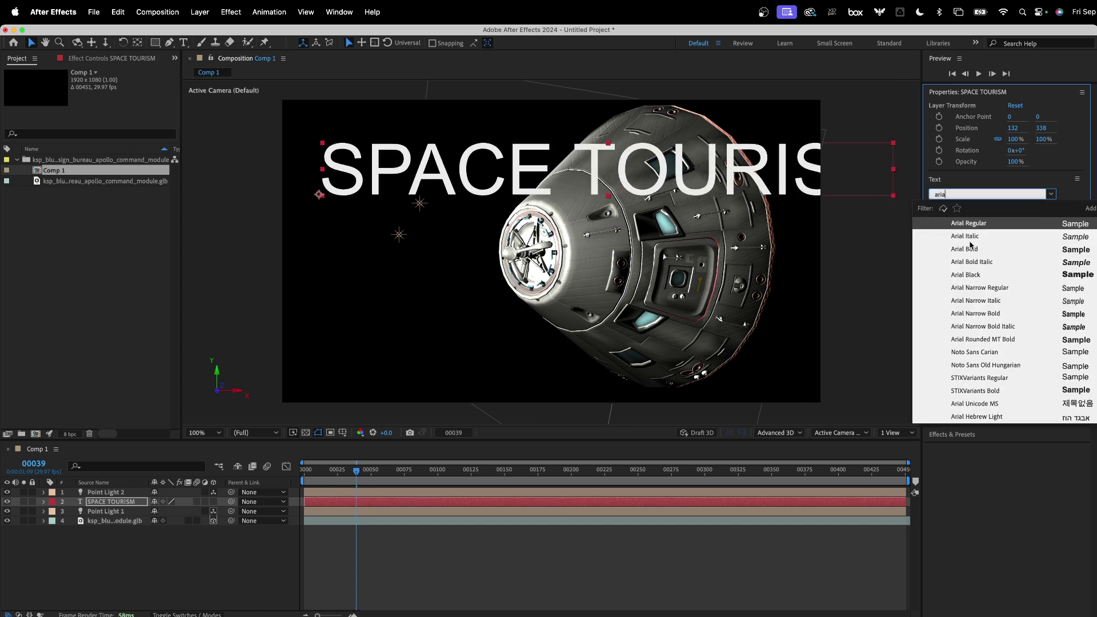
click(950, 222)
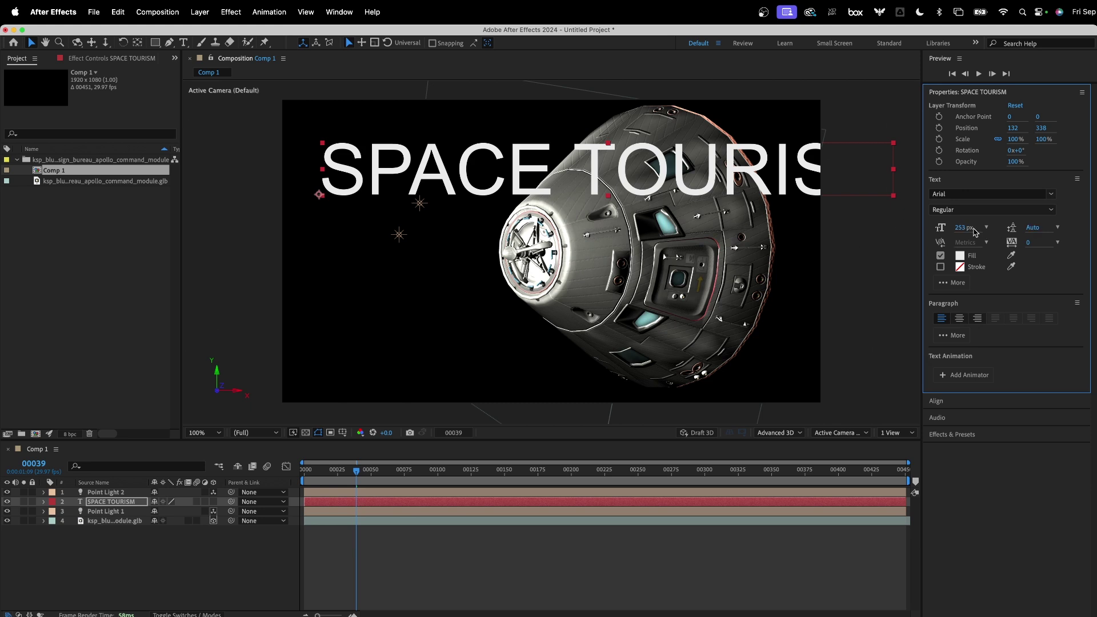
drag(964, 228, 939, 227)
click(342, 432)
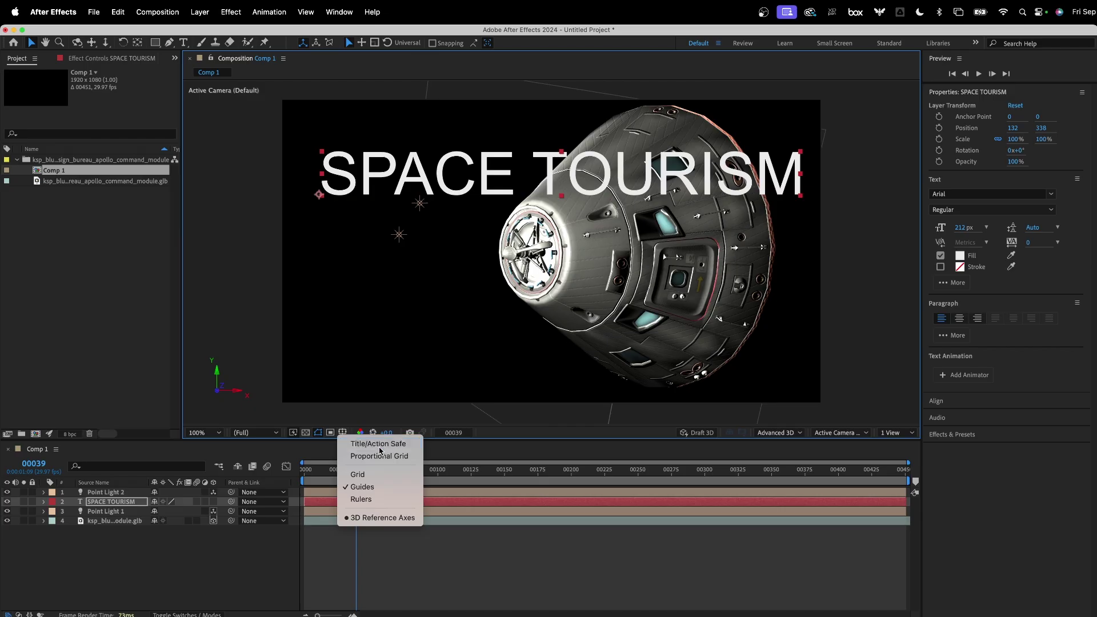
- Turn on Title/Action Safe guides and shift the title left inside the safe area
click(486, 232)
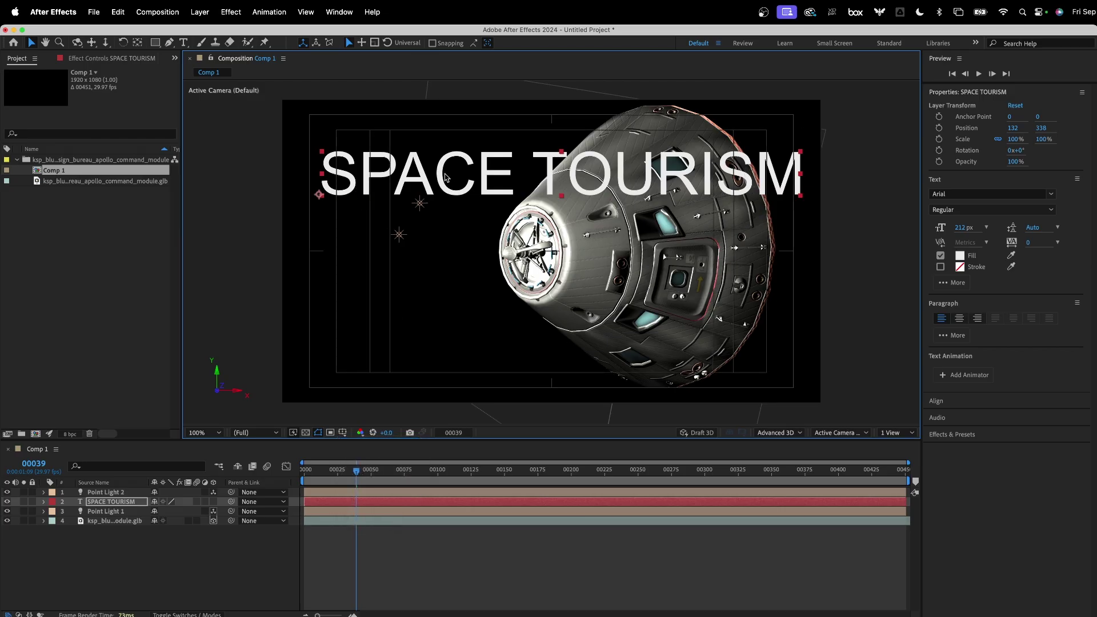
drag(437, 179, 430, 180)
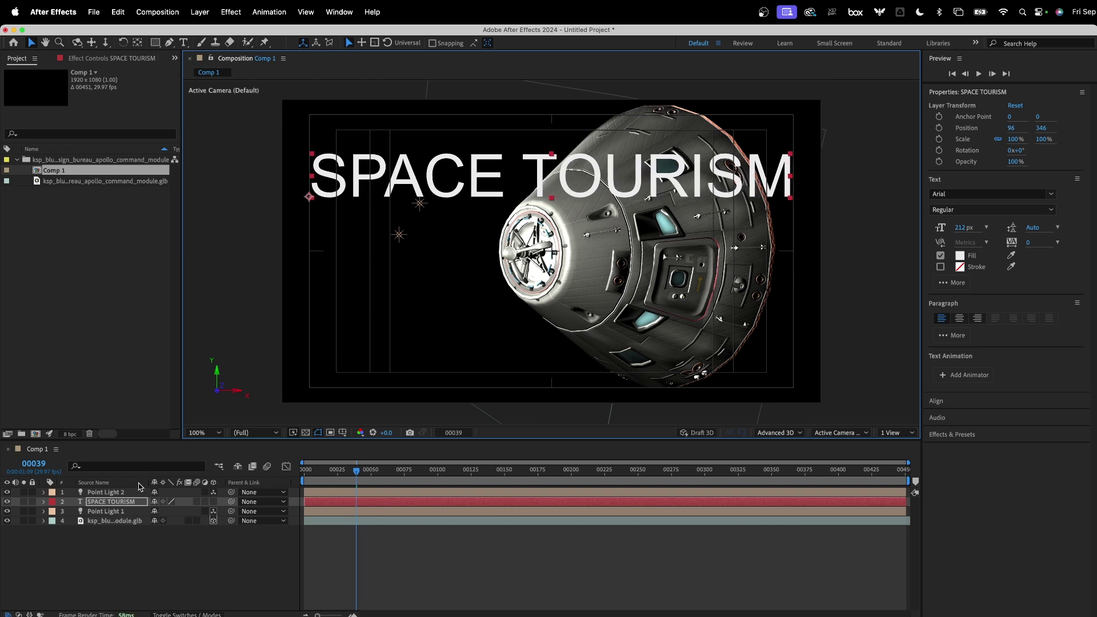
click(140, 557)
- Duplicate the SPACE TOURISM layer and place the copy beneath the original
click(92, 504)
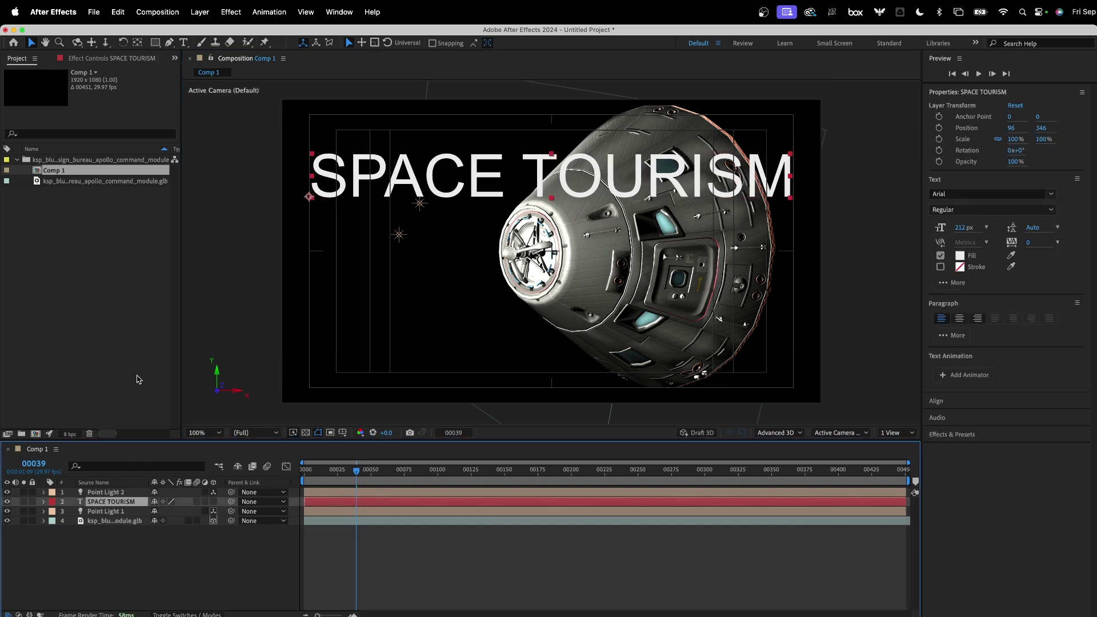
key(super+d)
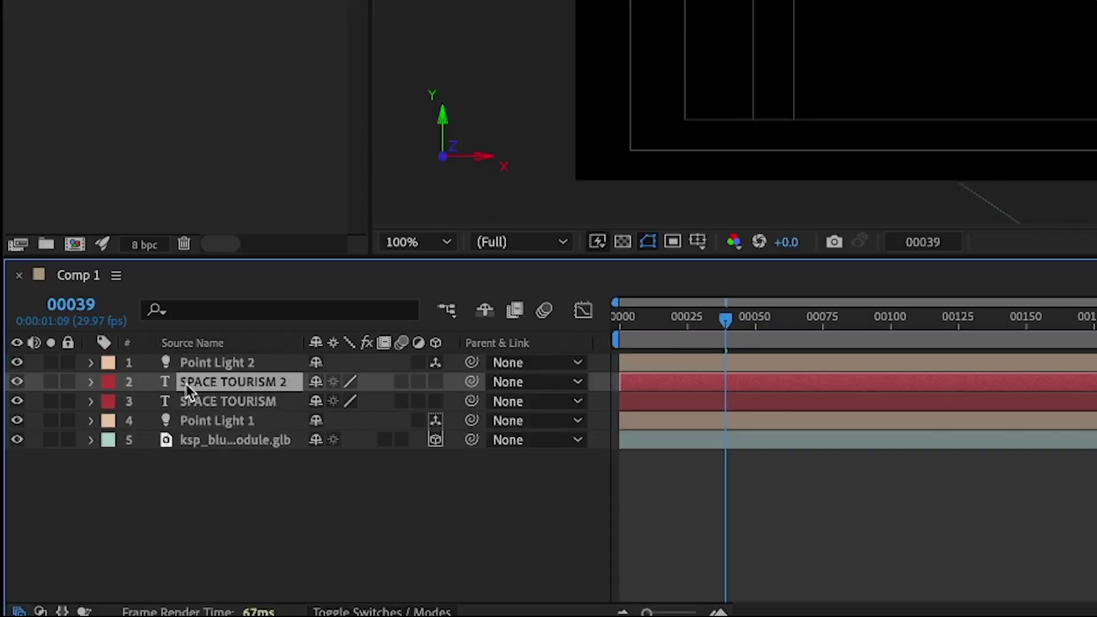
drag(88, 503, 97, 521)
drag(200, 419, 207, 414)
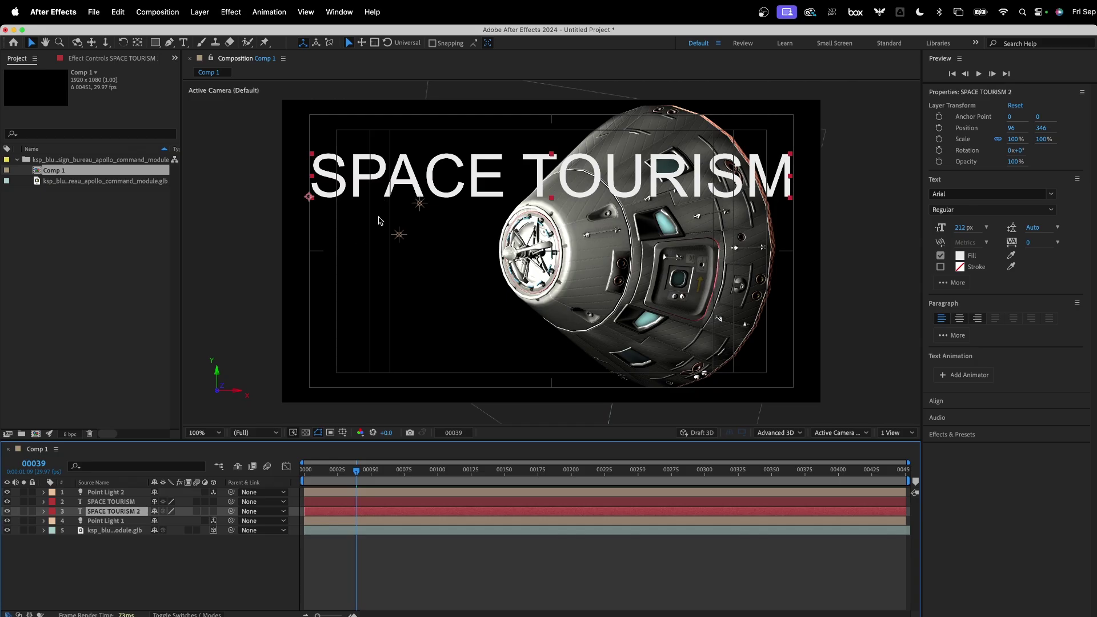
drag(404, 177, 397, 234)
- Retype the copy as '1972', enlarge it to 559 px and move it to 278, 864
double_click(494, 229)
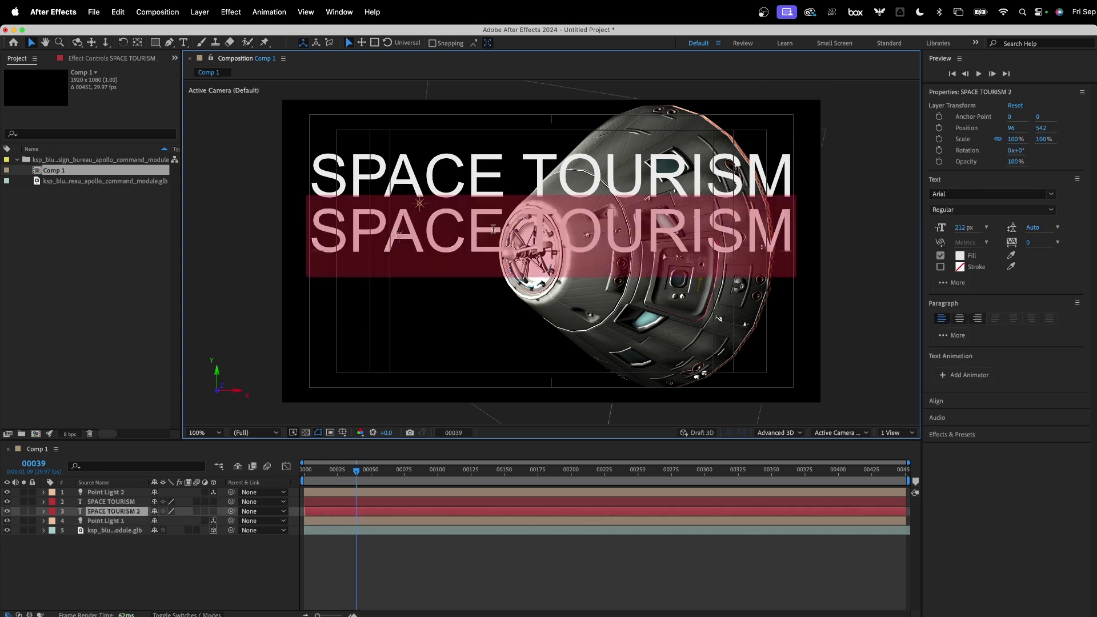
text(1972)
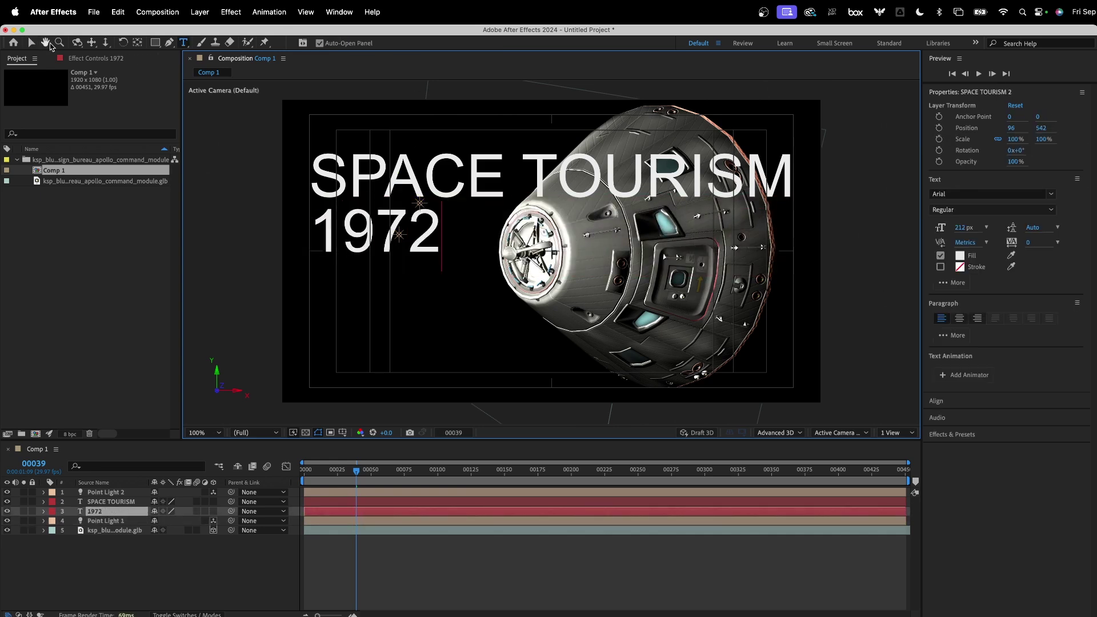
click(31, 42)
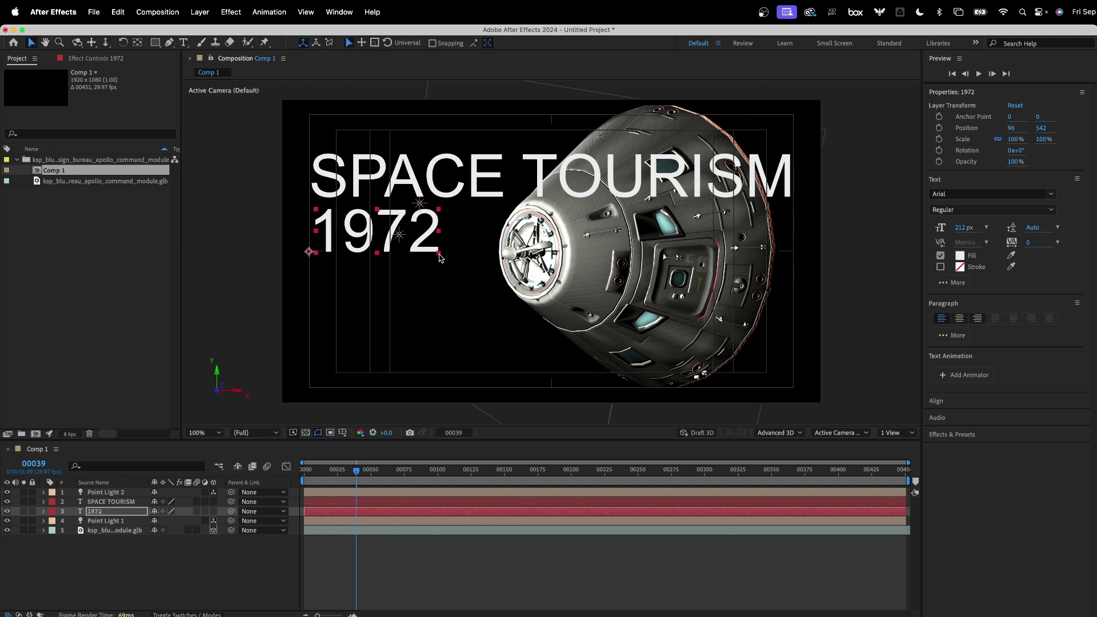
click(439, 258)
drag(964, 228, 1006, 227)
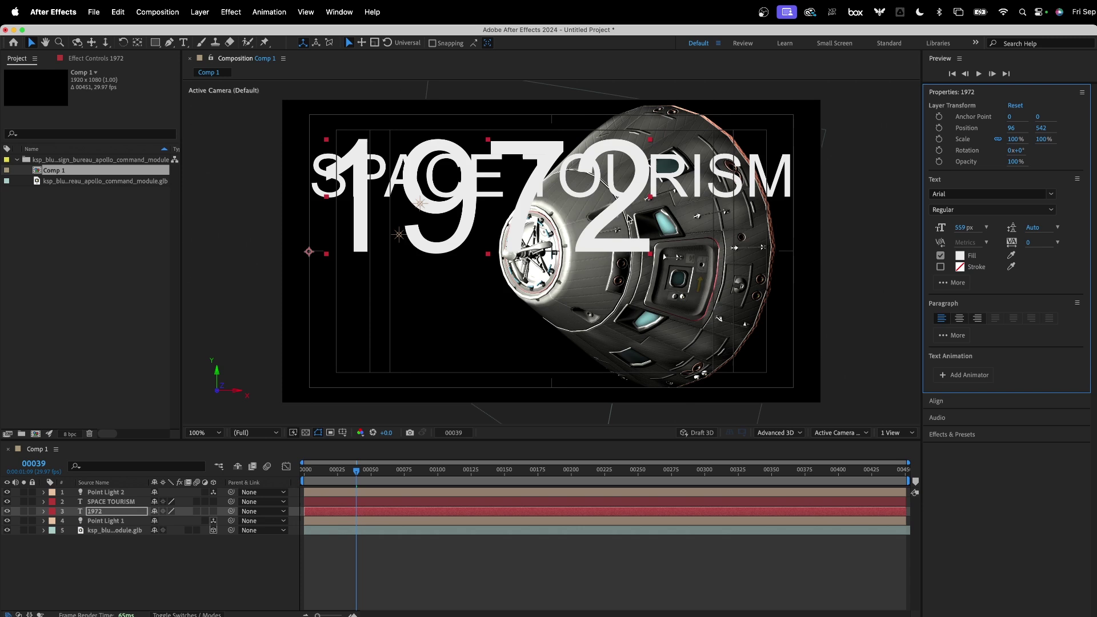
drag(619, 225, 670, 305)
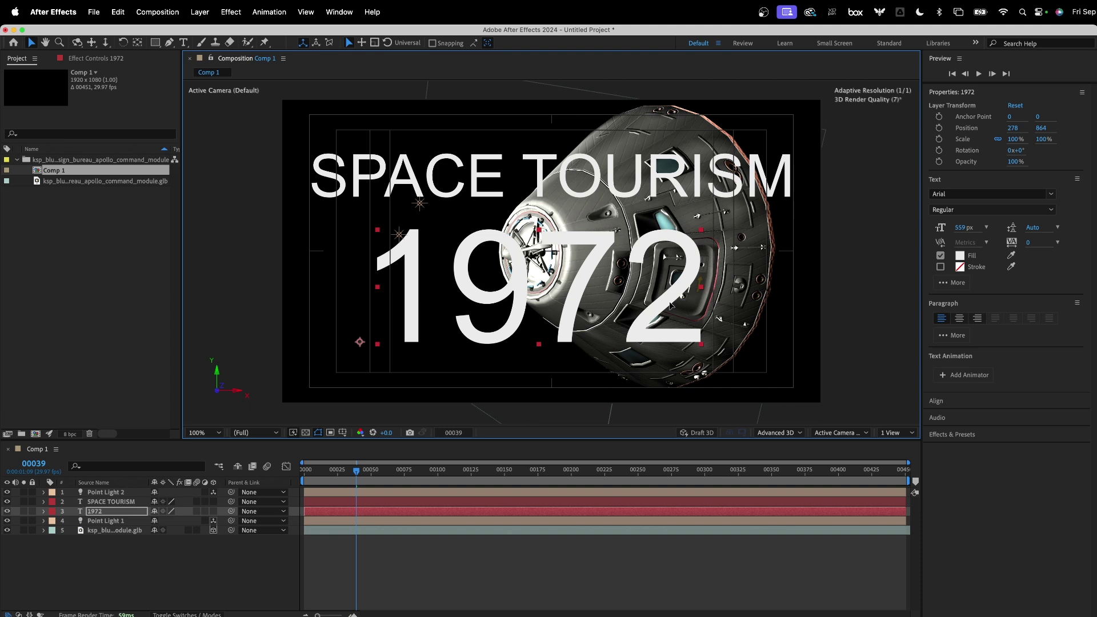
click(105, 503)
- Pre-compose the SPACE TOURISM and 1972 layers into a precomp named 'title'
shift+click(104, 512)
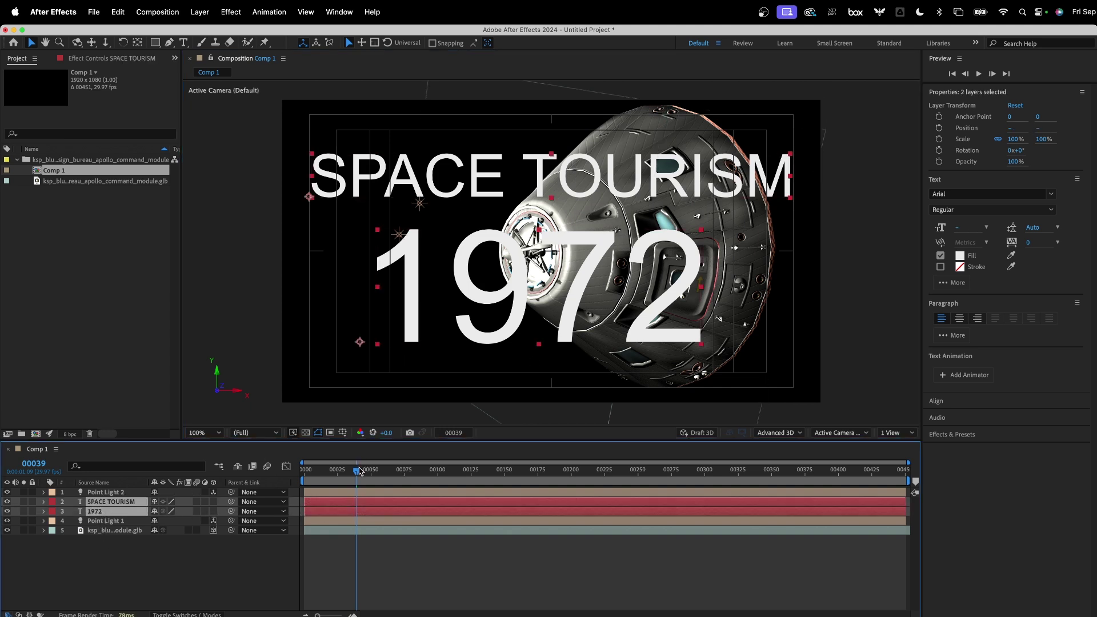
drag(359, 470, 258, 475)
key(space)
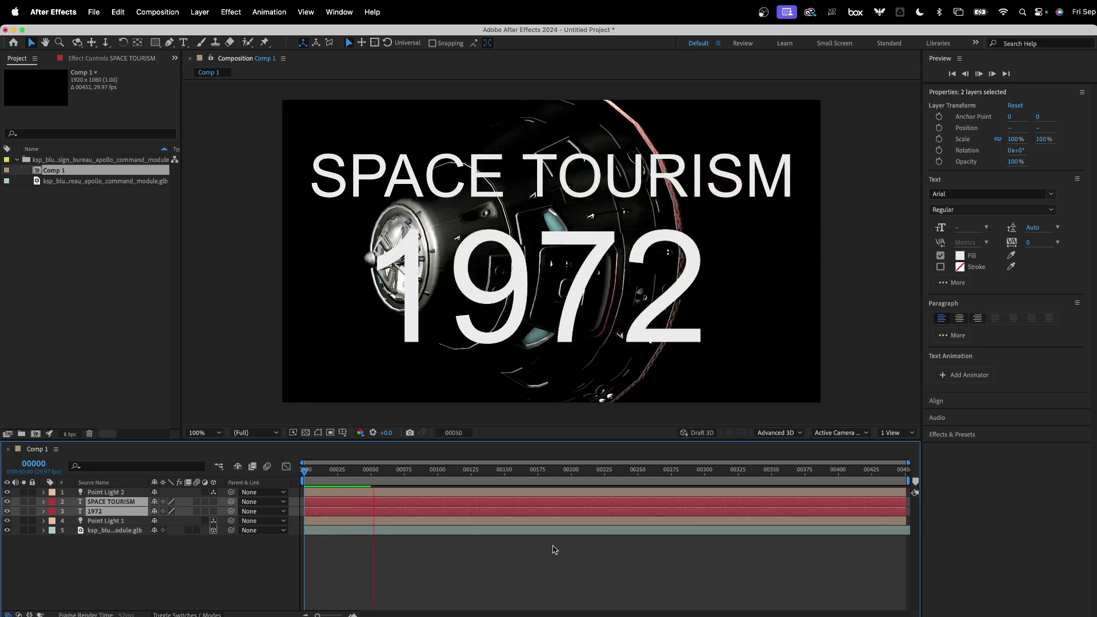
key(space)
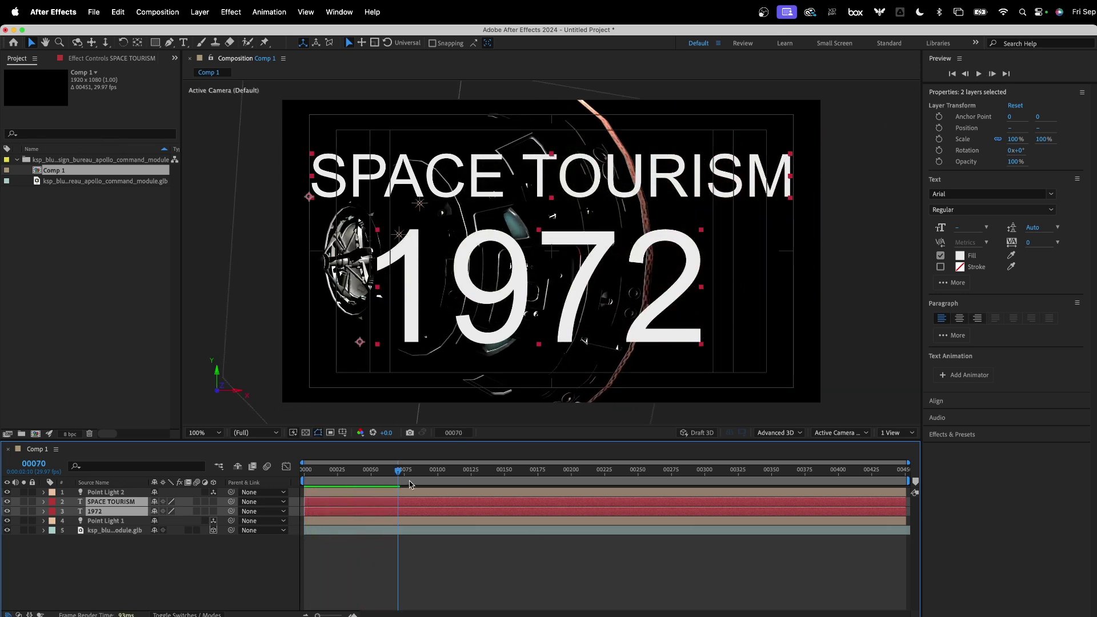
drag(398, 470, 434, 471)
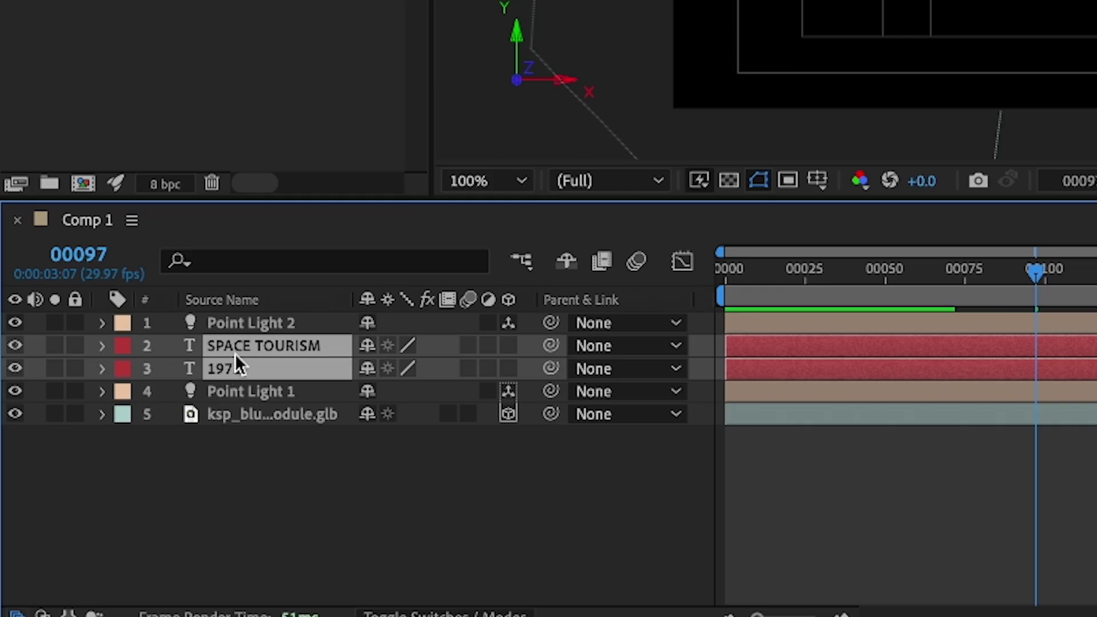
right_click(100, 502)
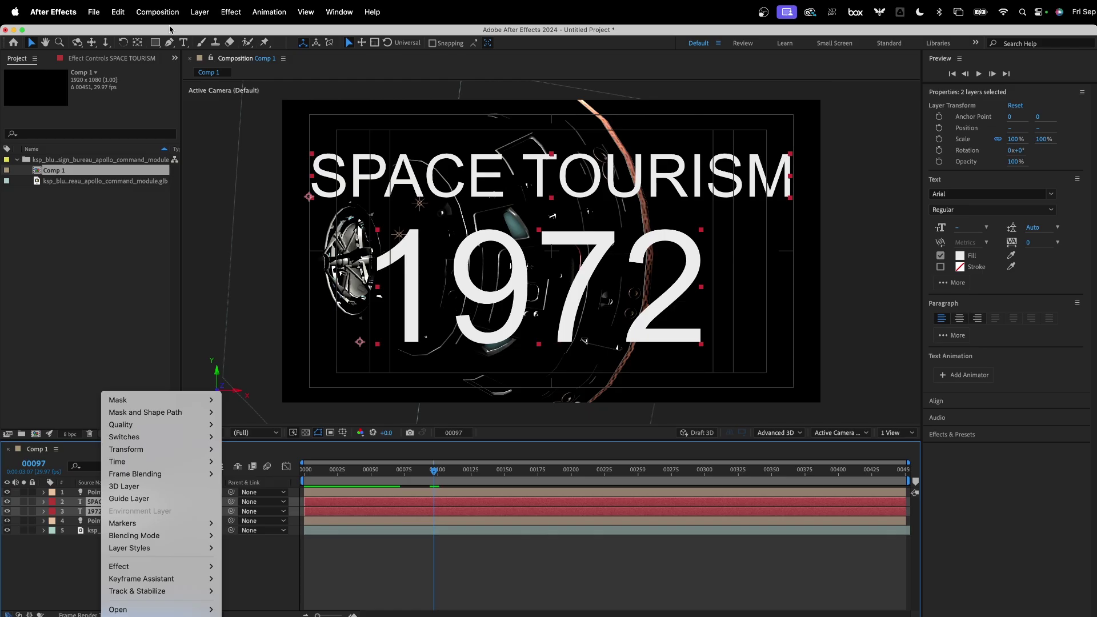
key(Escape)
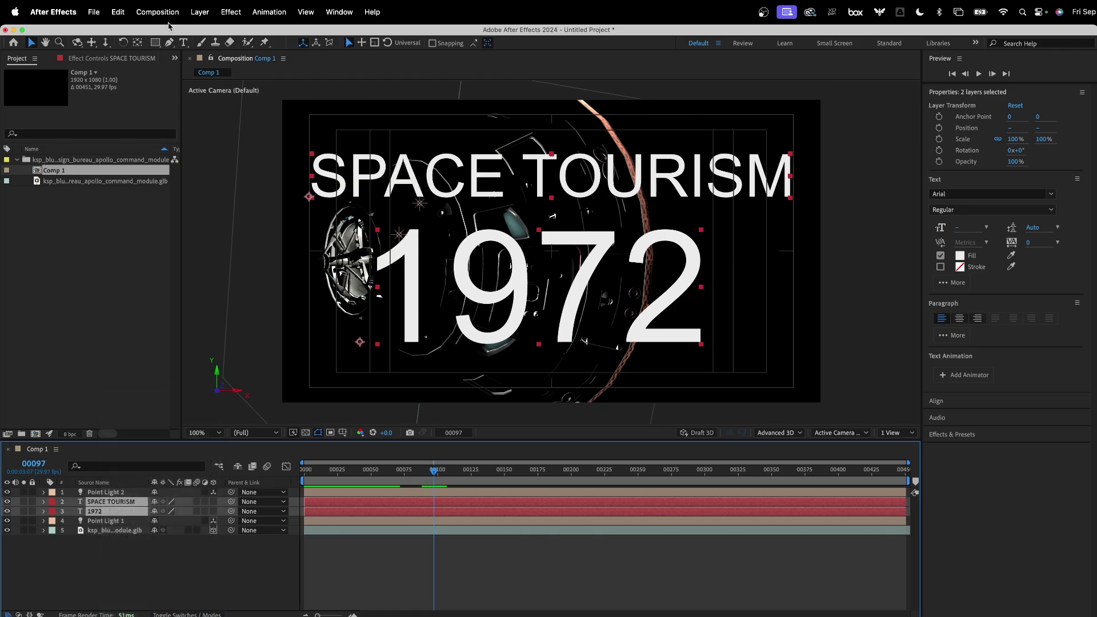
click(199, 12)
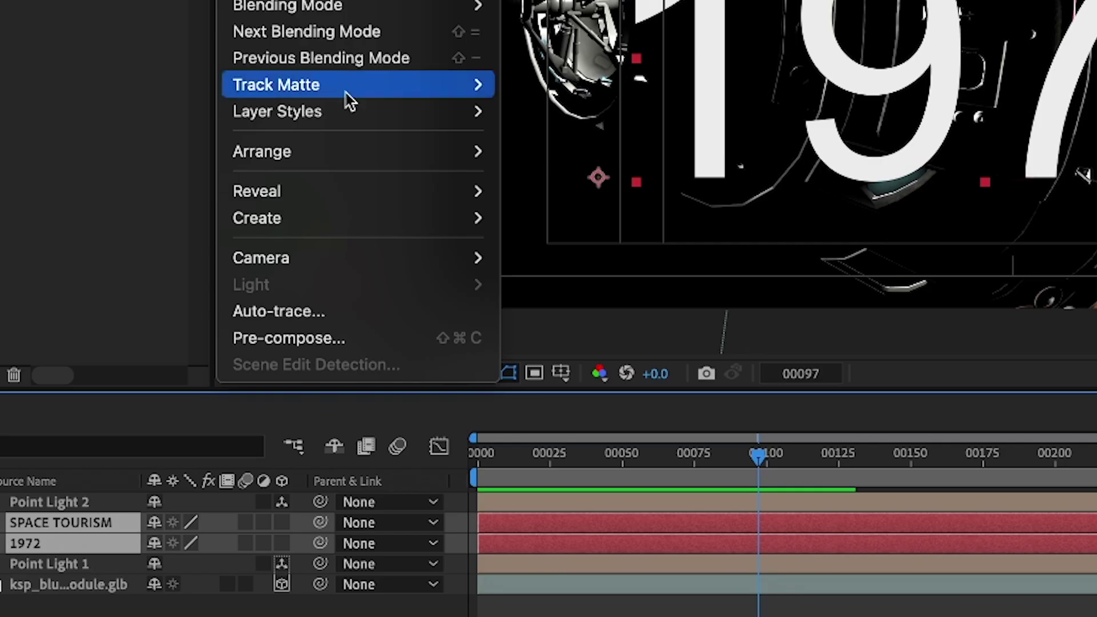
click(235, 418)
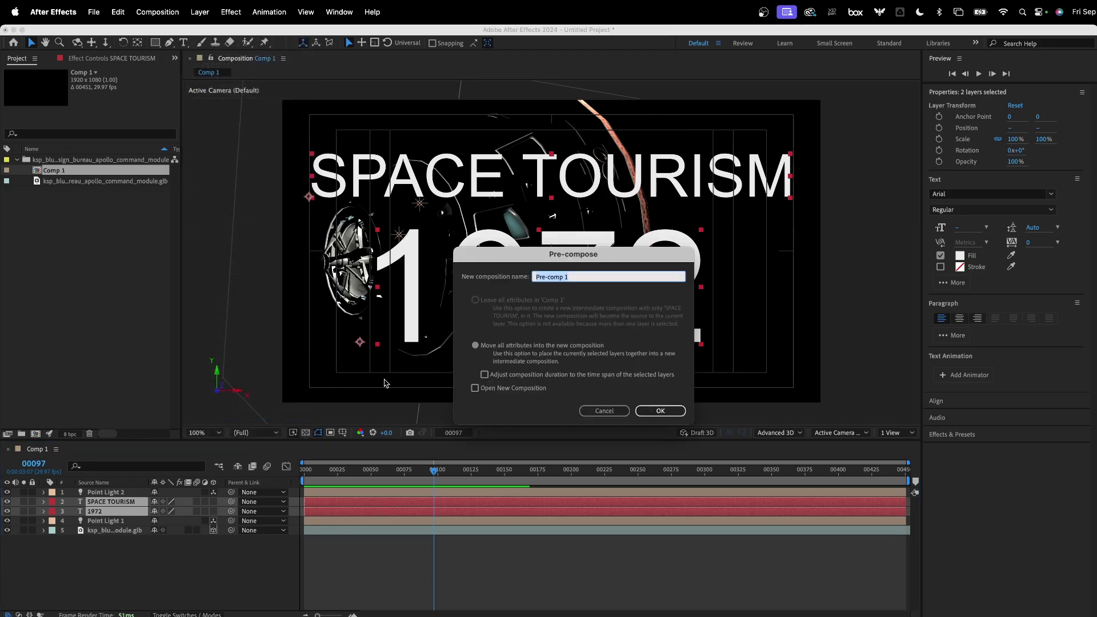
text(title)
key(Return)
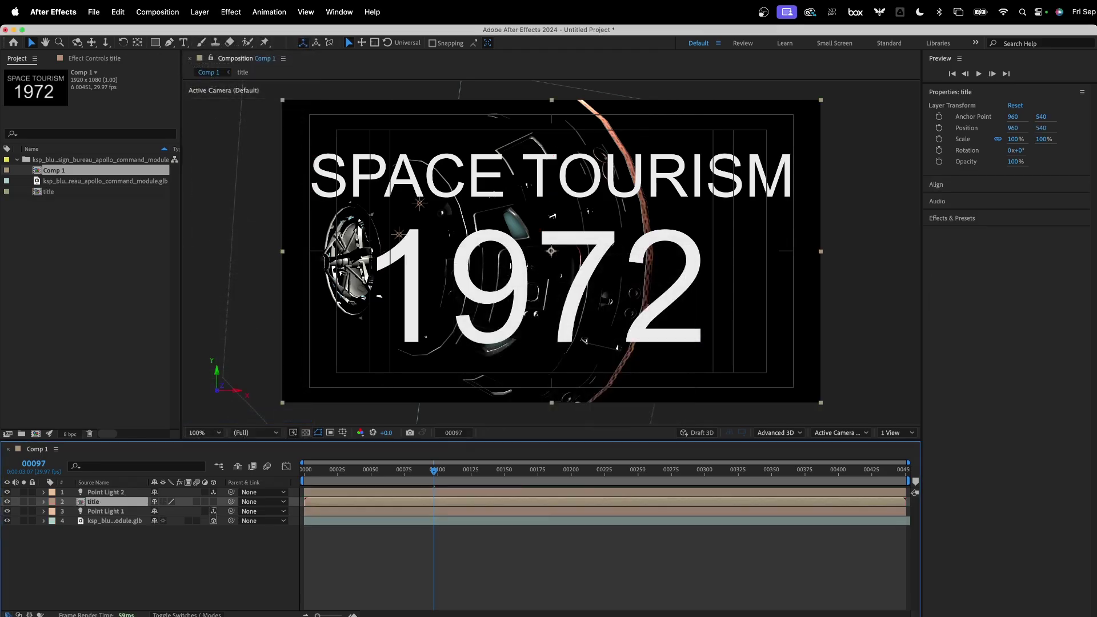
- Add a 100% Opacity keyframe to the title layer at frame 47
key(Home)
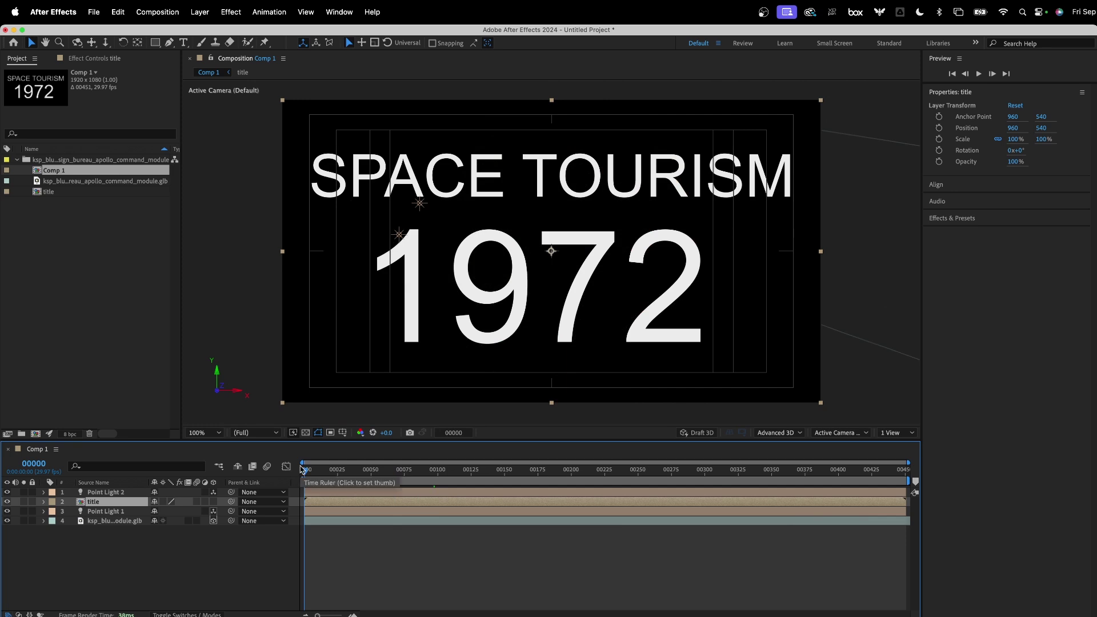
key(t)
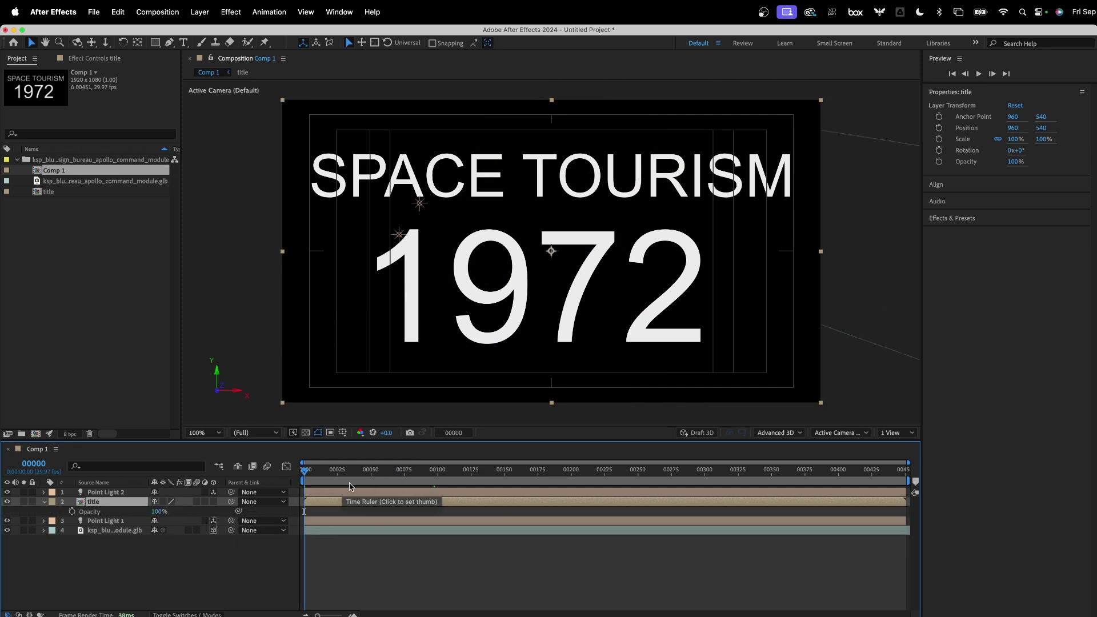
drag(305, 474, 367, 474)
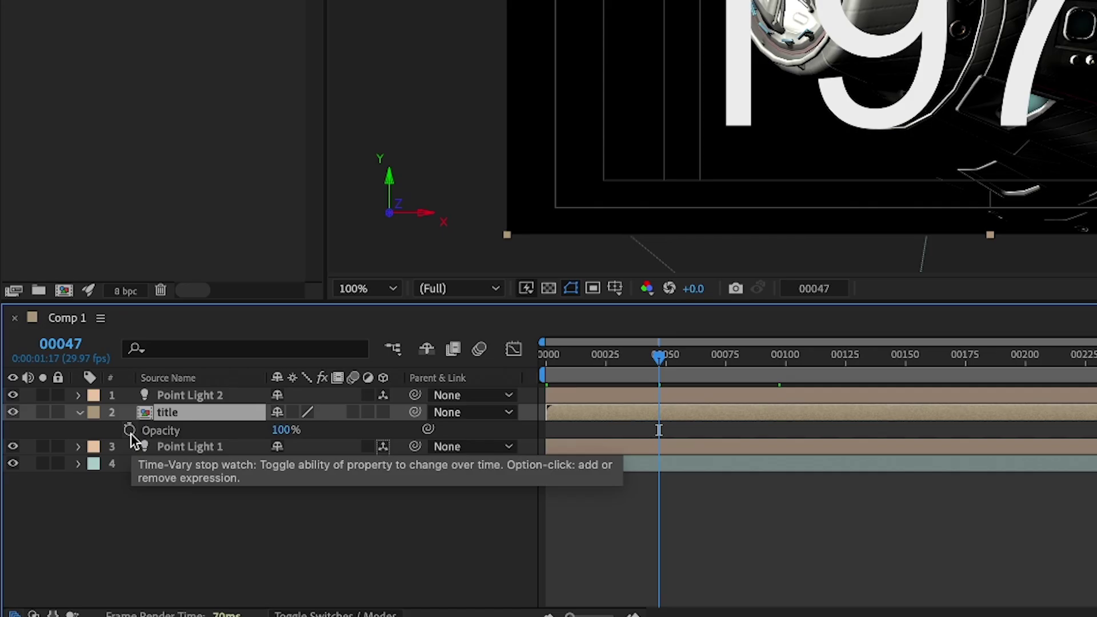
click(130, 431)
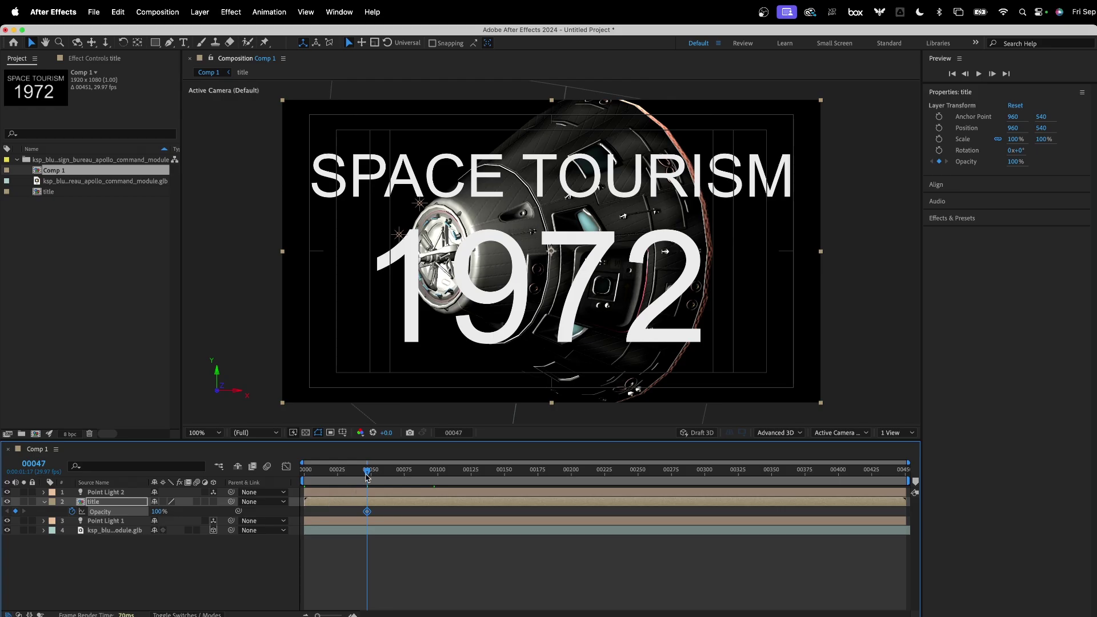
drag(367, 477, 365, 480)
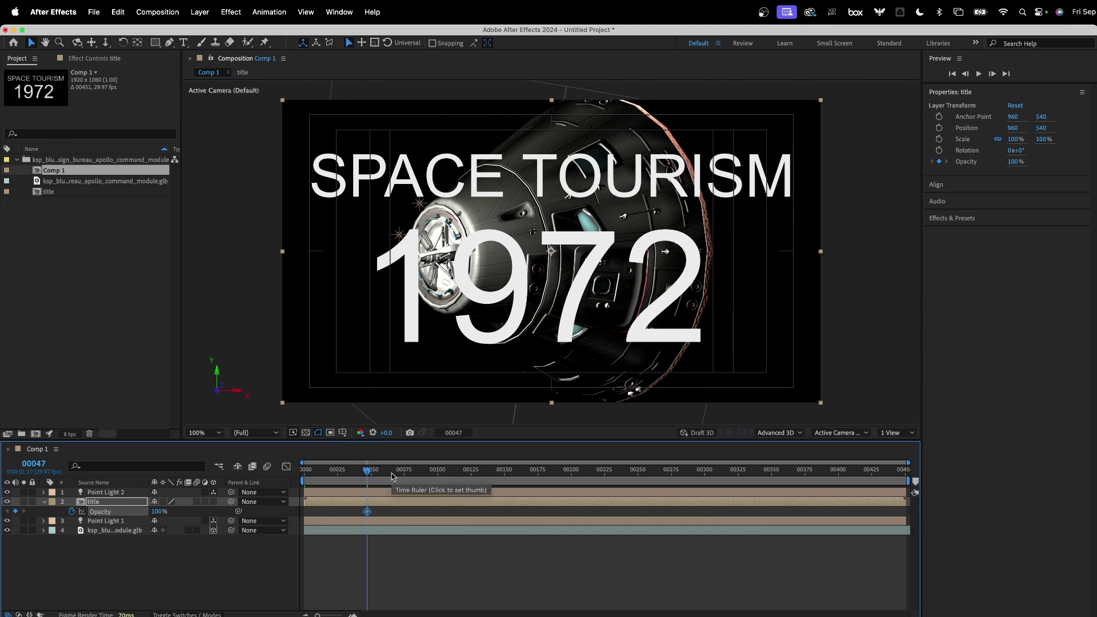
- Set Opacity to 0% at about frame 27 and move the 100% keyframe later
key(shift+Page_Up)
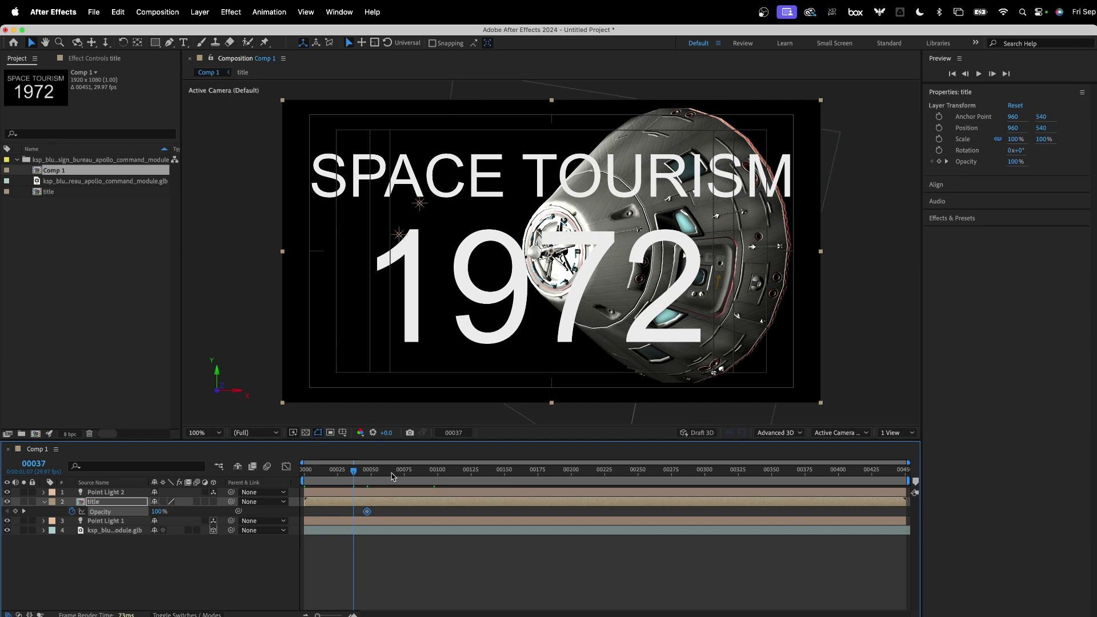
key(shift+Page_Up)
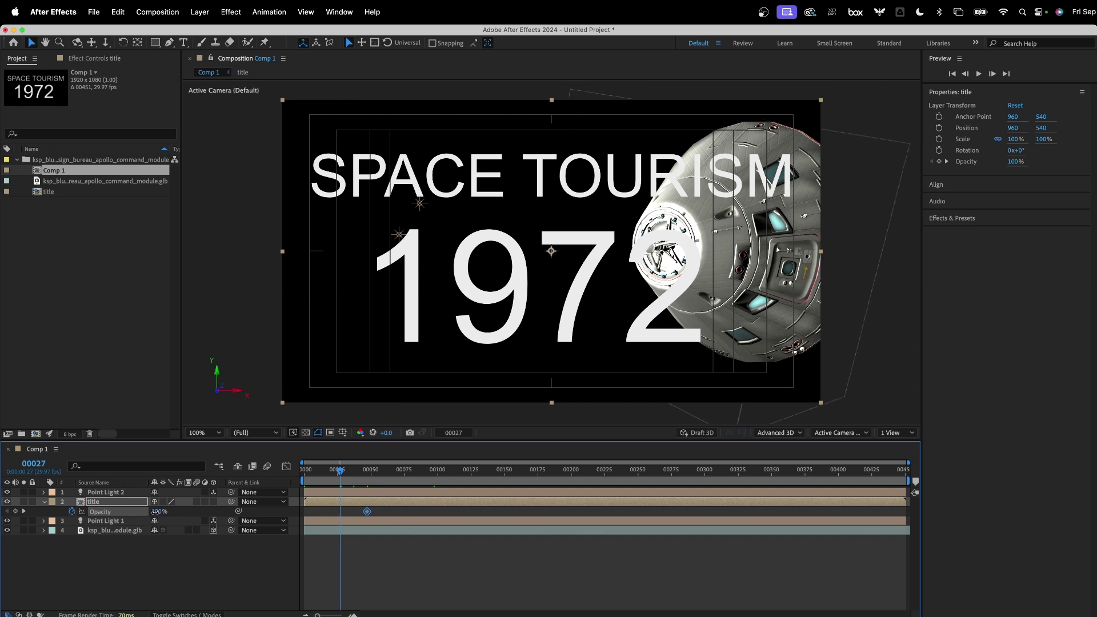
drag(155, 511, 54, 510)
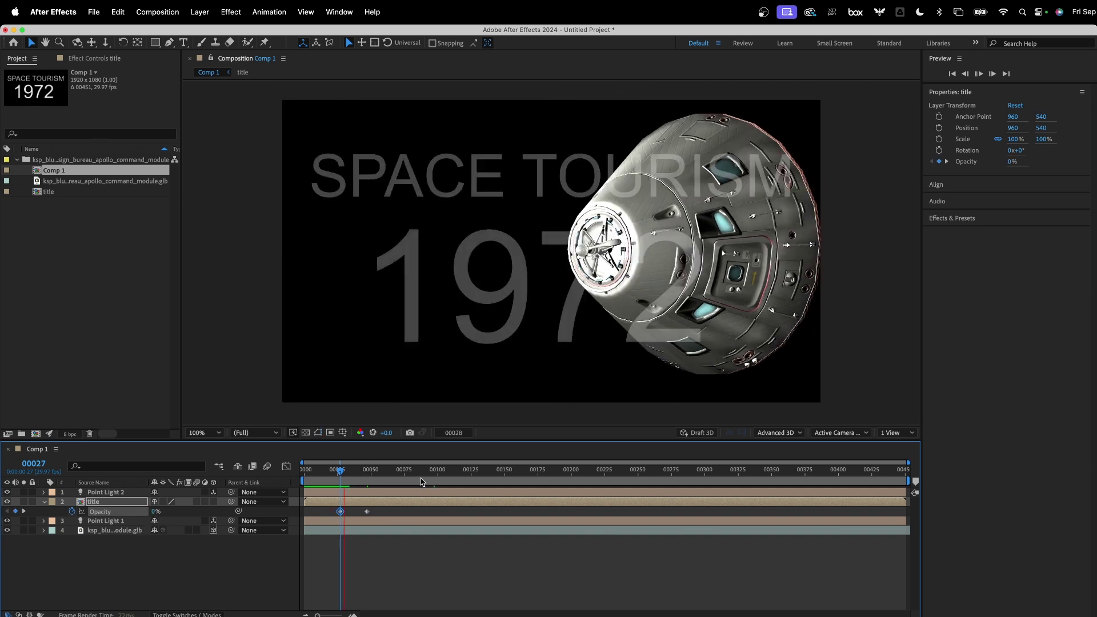
key(space)
drag(367, 511, 391, 511)
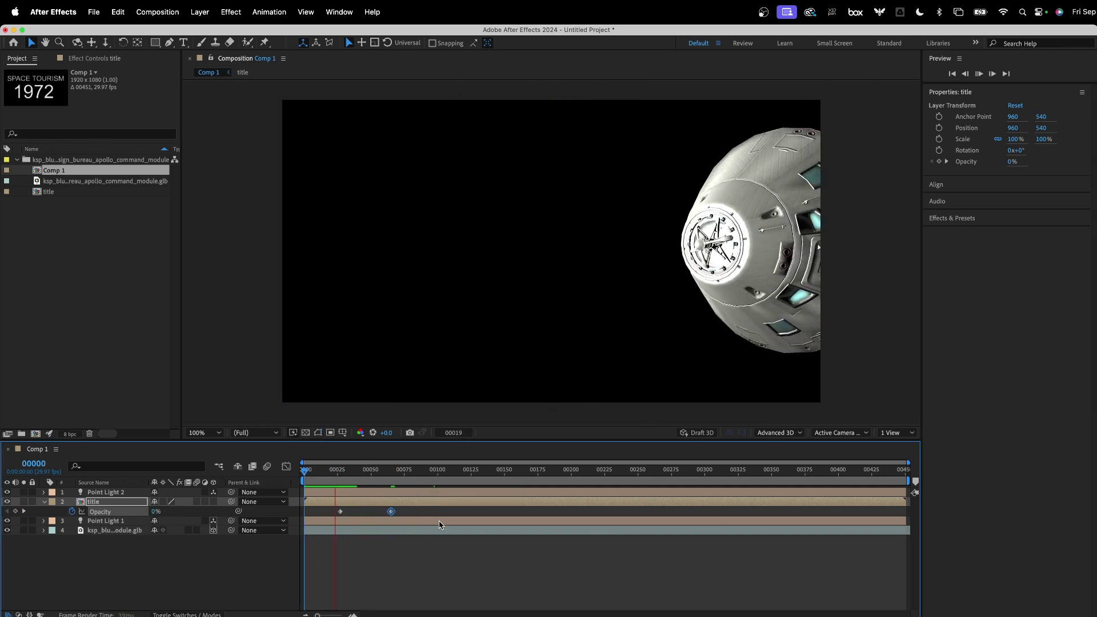
key(space)
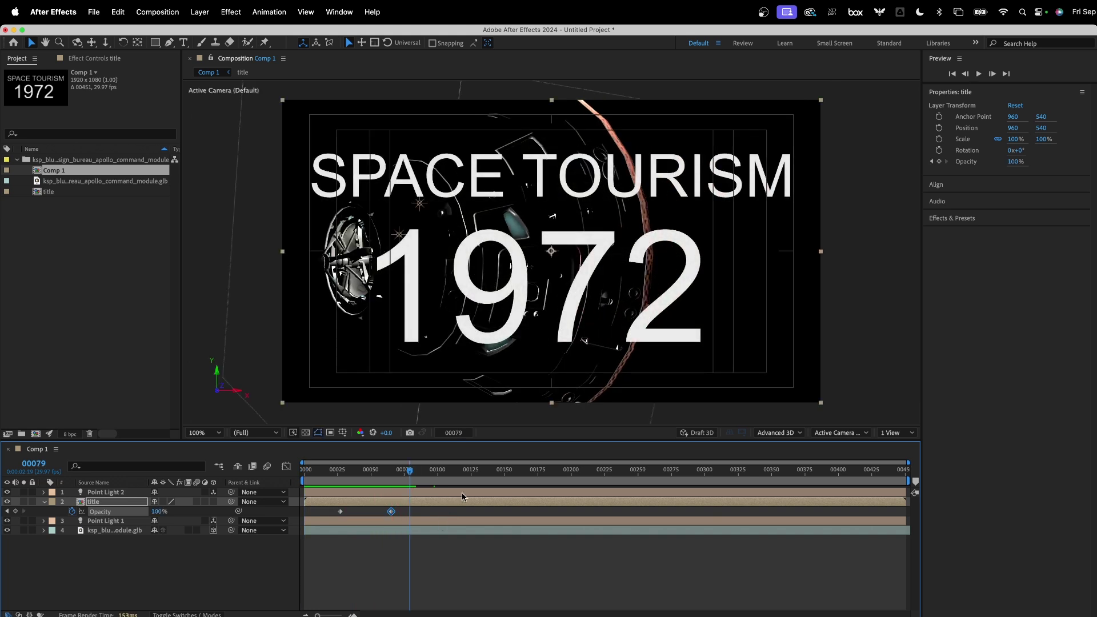
click(89, 502)
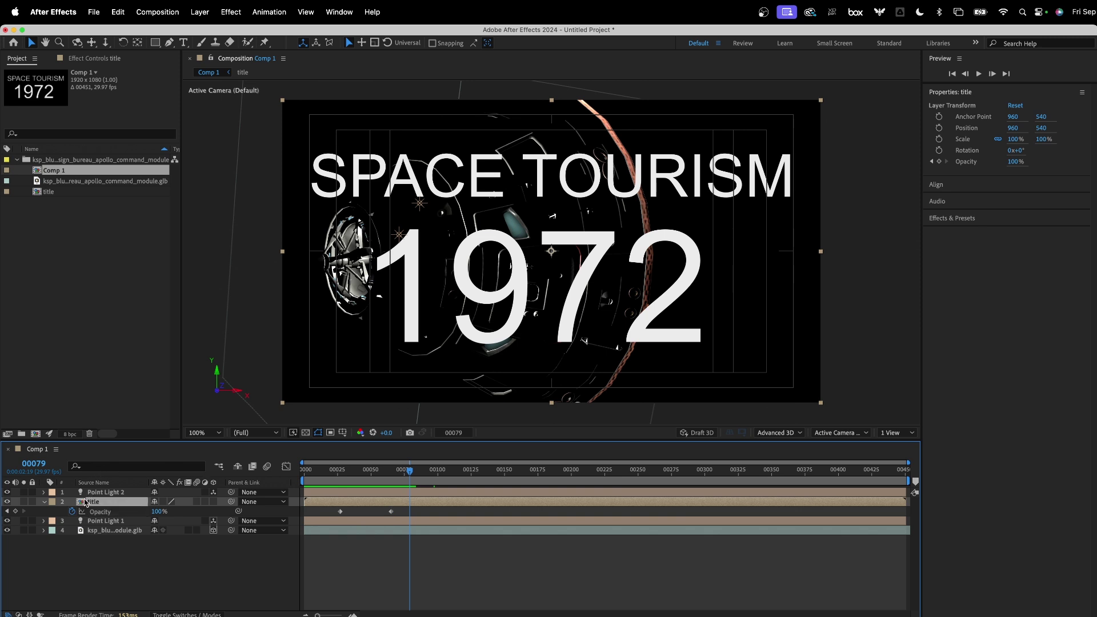
click(44, 502)
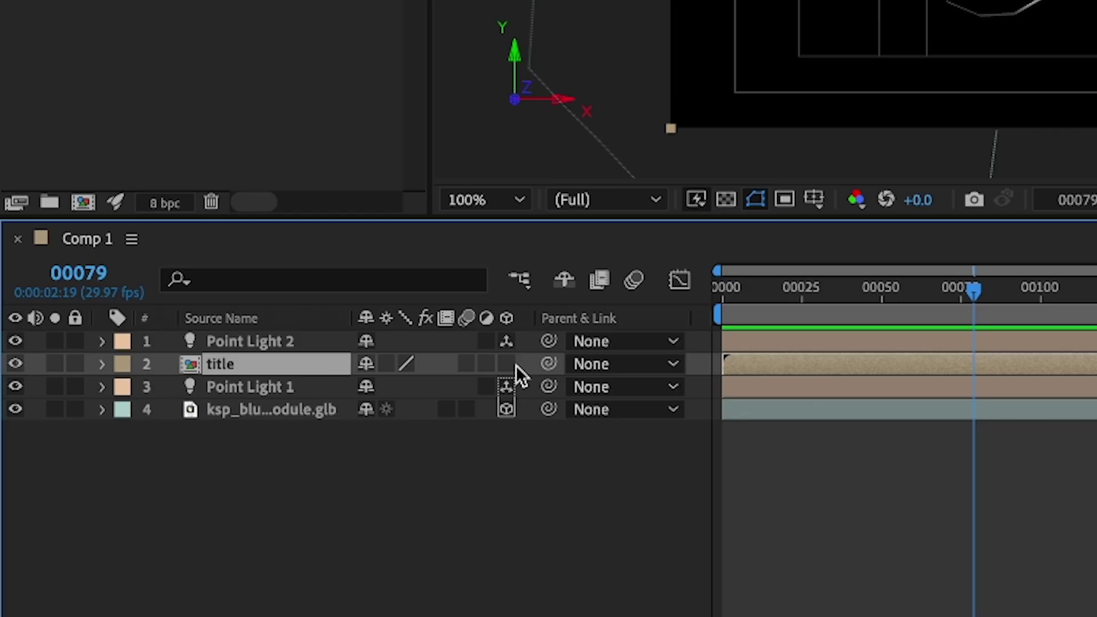
- Make the title a 3D layer and preview the result
click(506, 364)
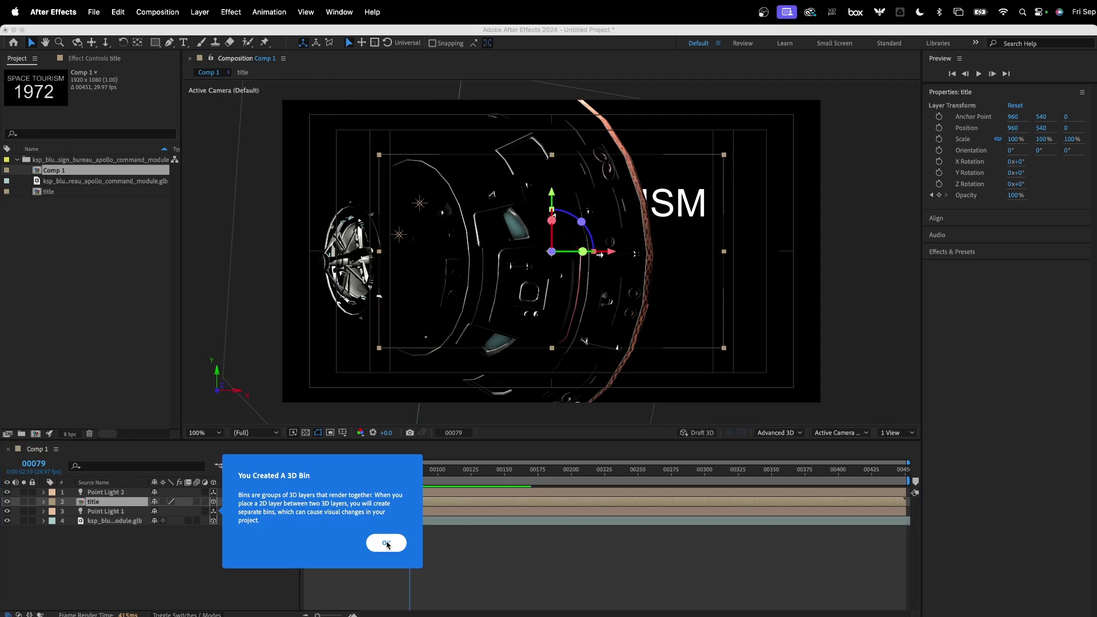
click(386, 544)
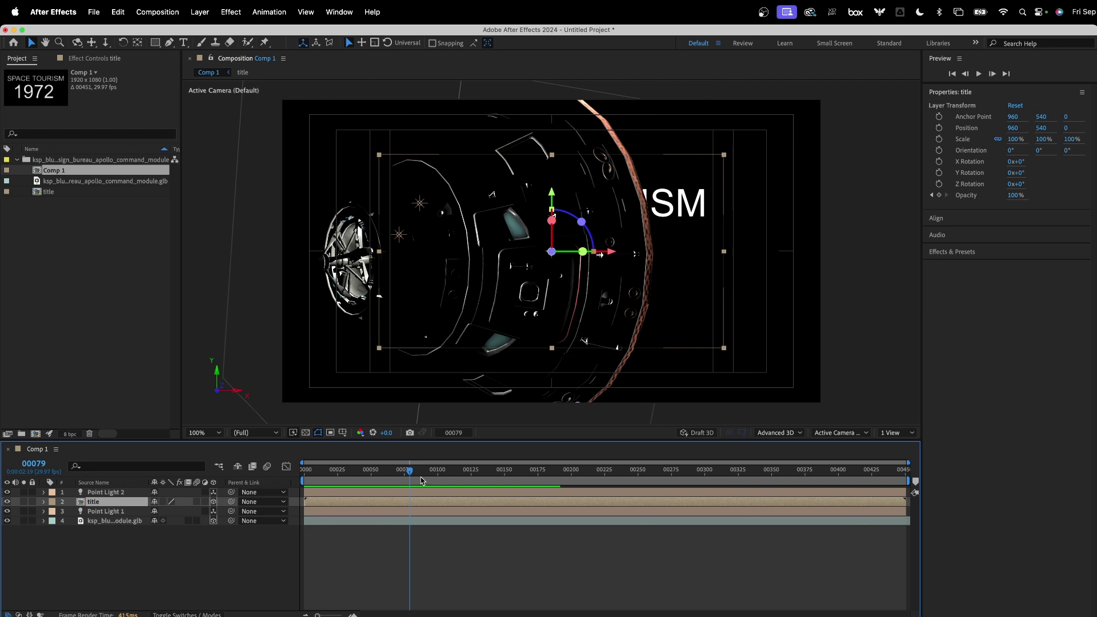
key(Home)
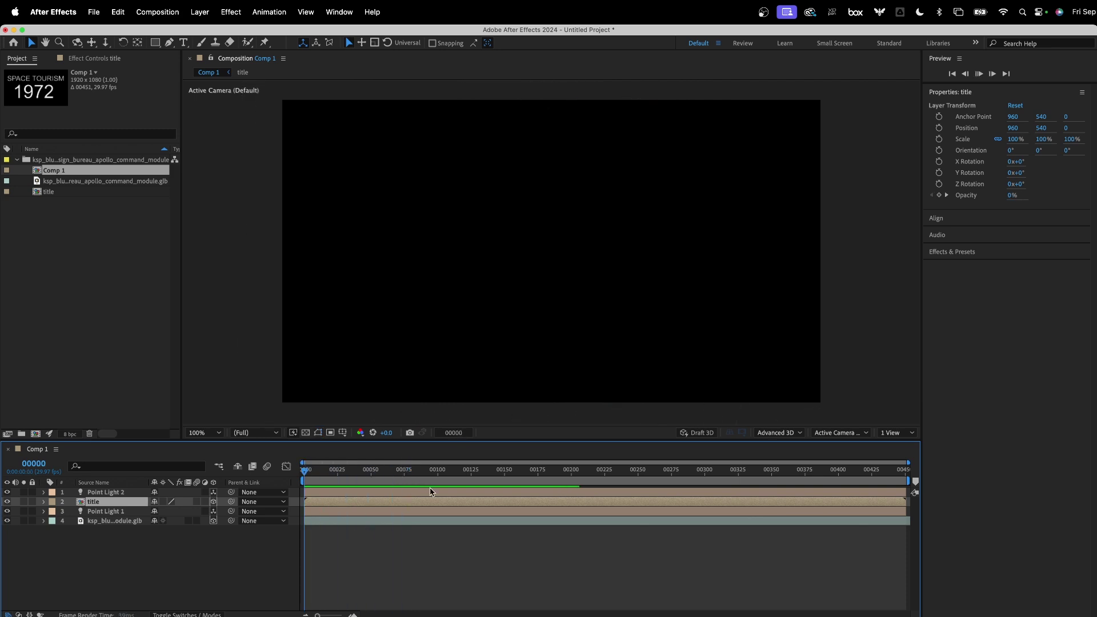
key(space)
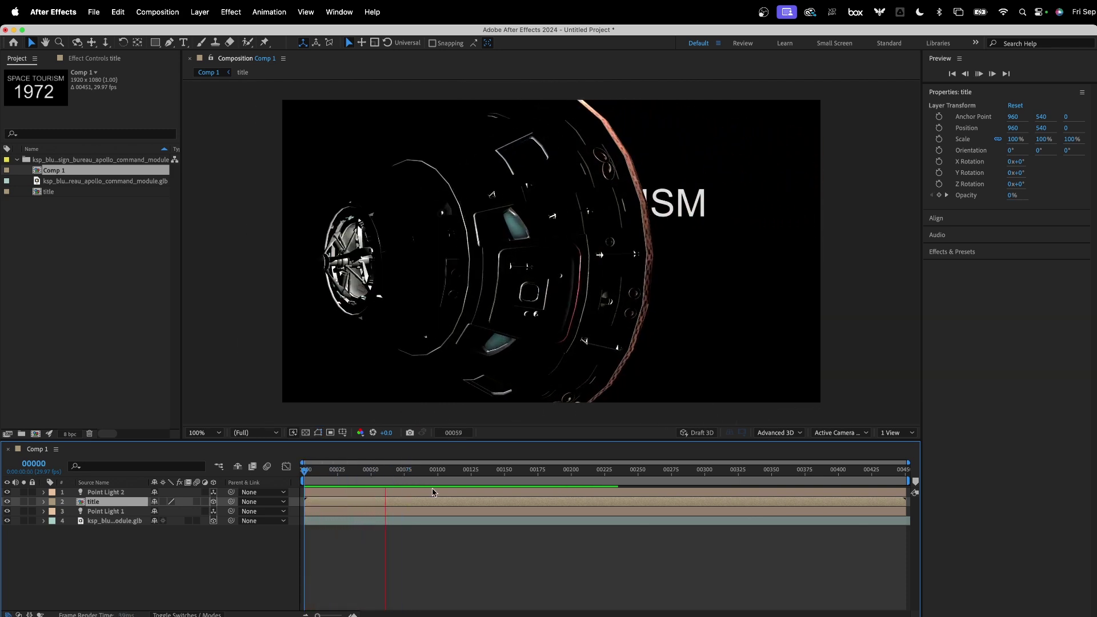
key(space)
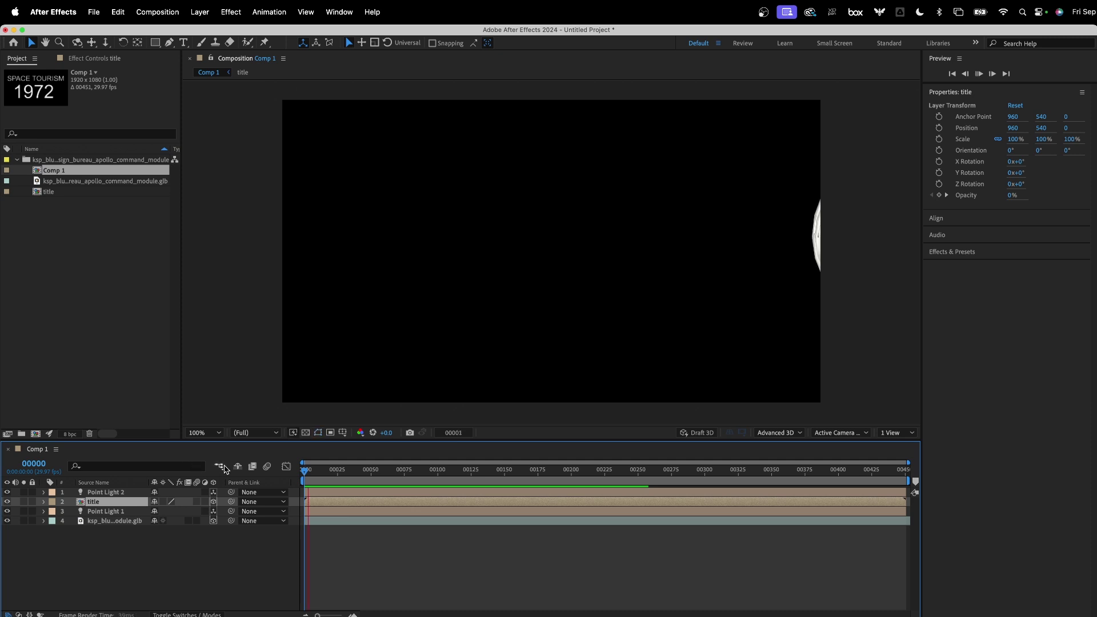
key(space)
click(345, 473)
key(space)
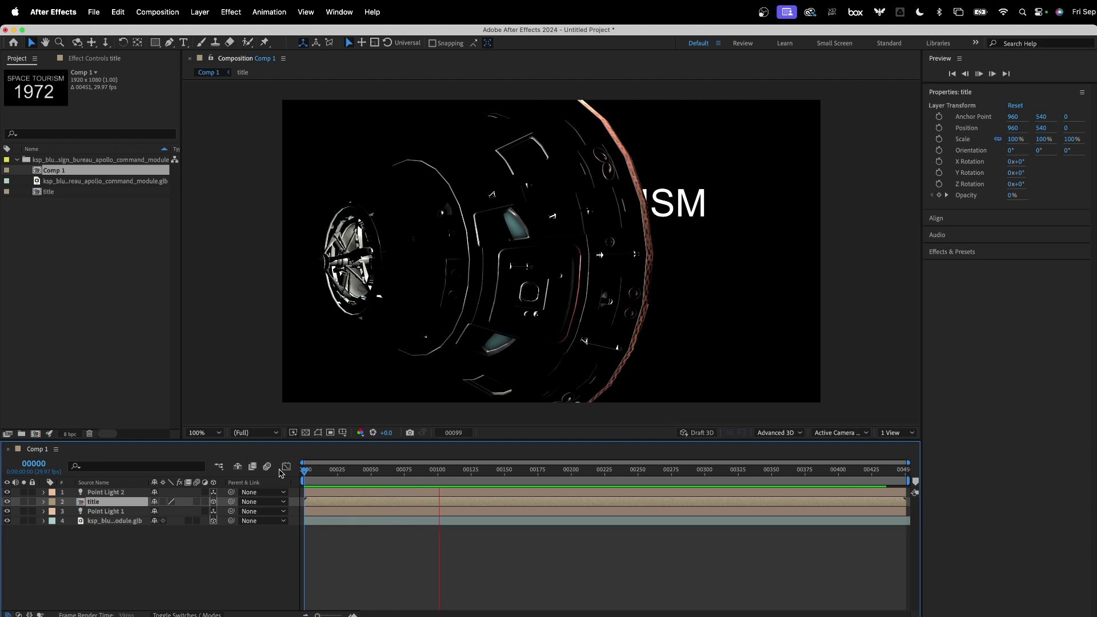
mouse_move(350, 472)
mouse_down()
mouse_move(359, 471)
mouse_move(317, 470)
mouse_move(362, 470)
mouse_up()
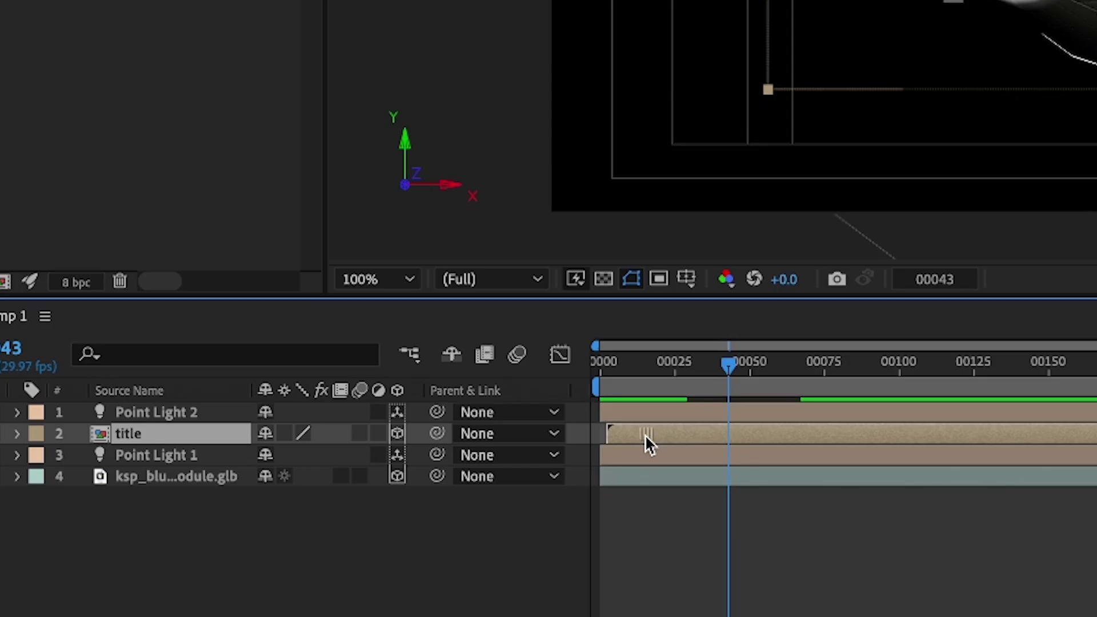
- Trim the title layer to start at about frame 27, then preview
drag(325, 504, 357, 504)
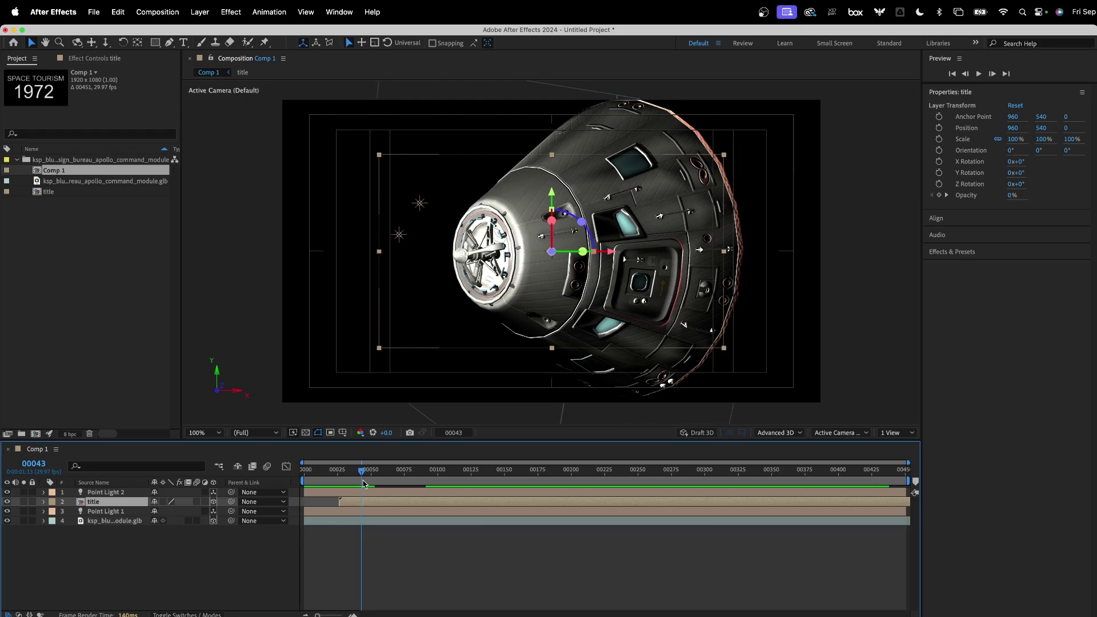
key(space)
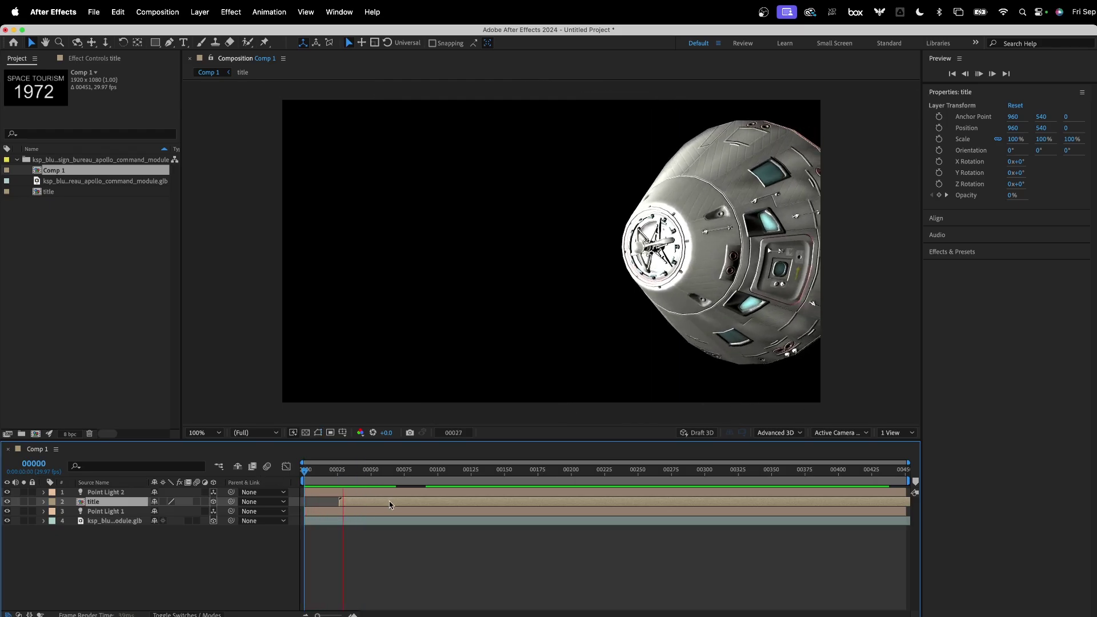
key(space)
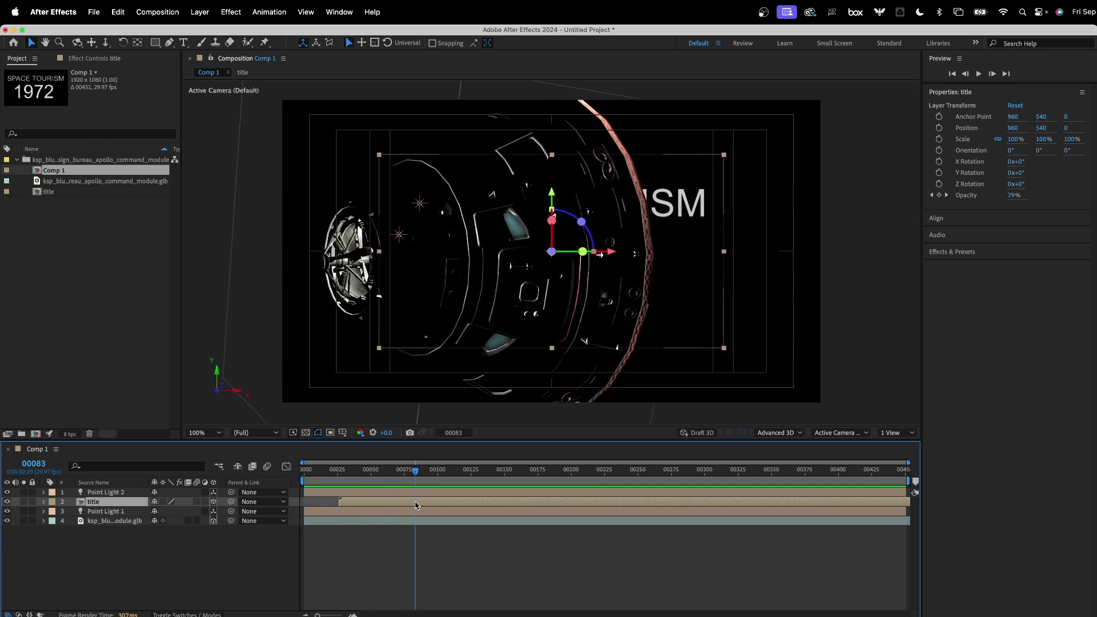
drag(416, 472, 372, 473)
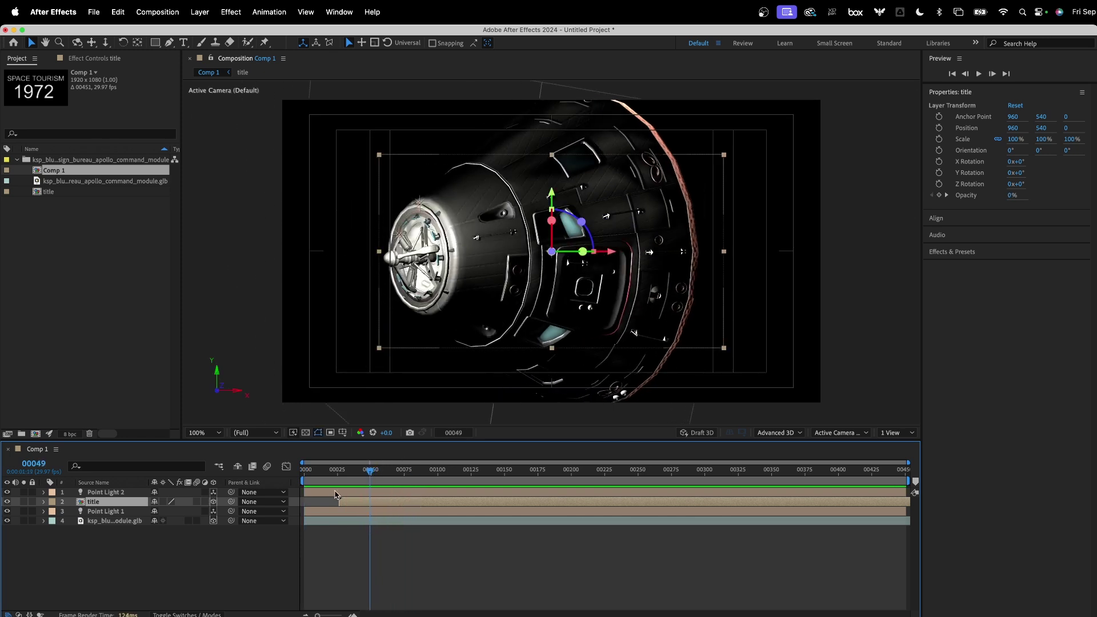
- Push the capsule's frame-60 Position keyframe back to -829.2, 622.8, -1691.9 and preview
click(340, 495)
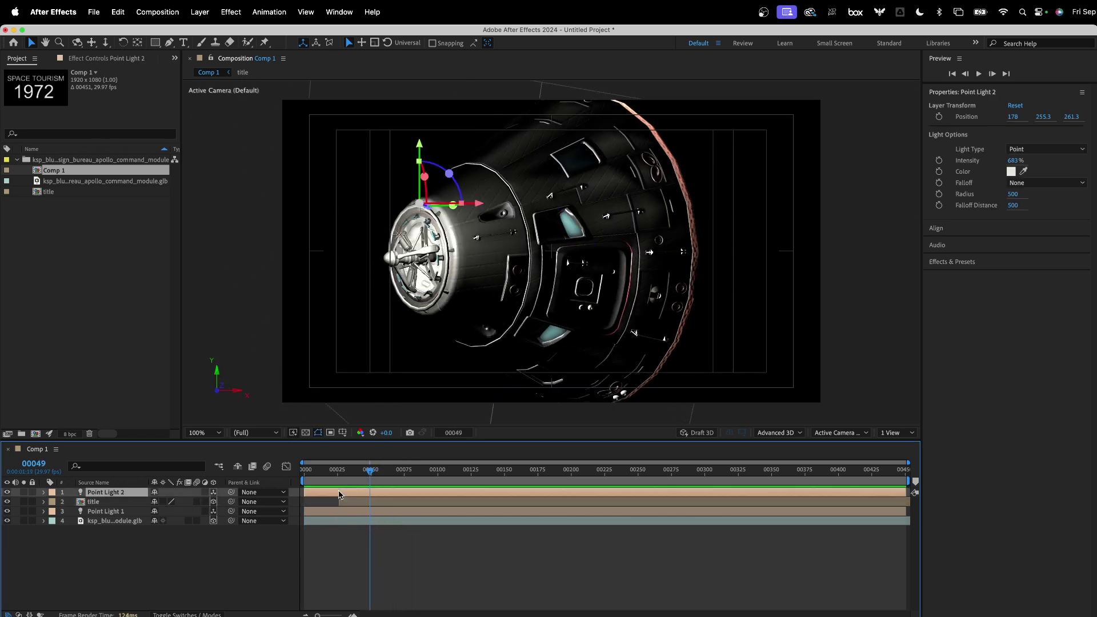
click(351, 520)
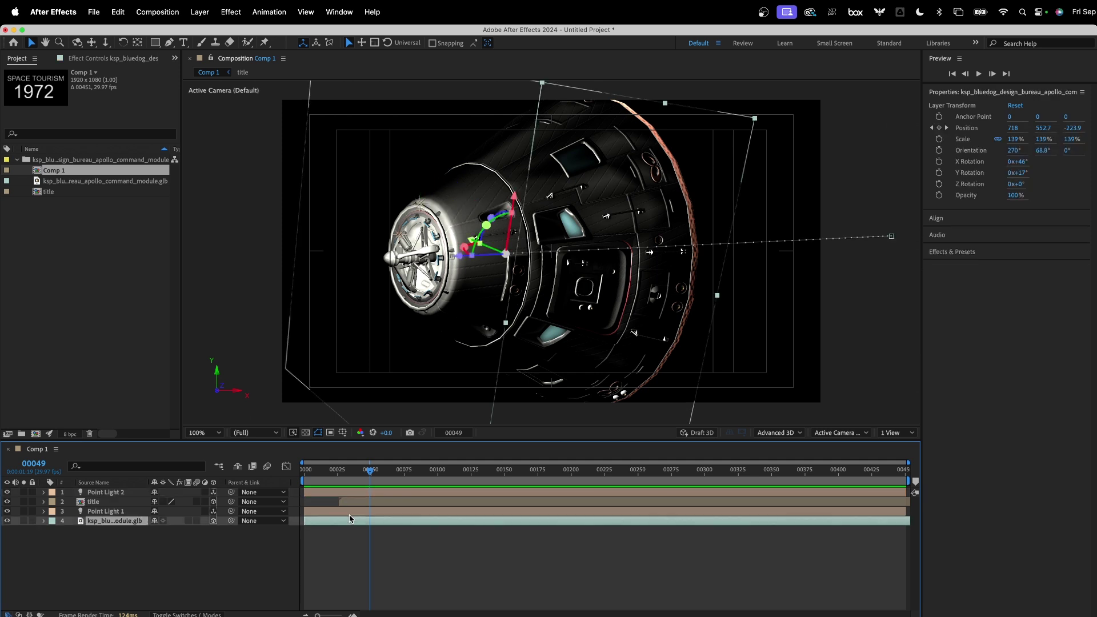
key(p)
click(24, 531)
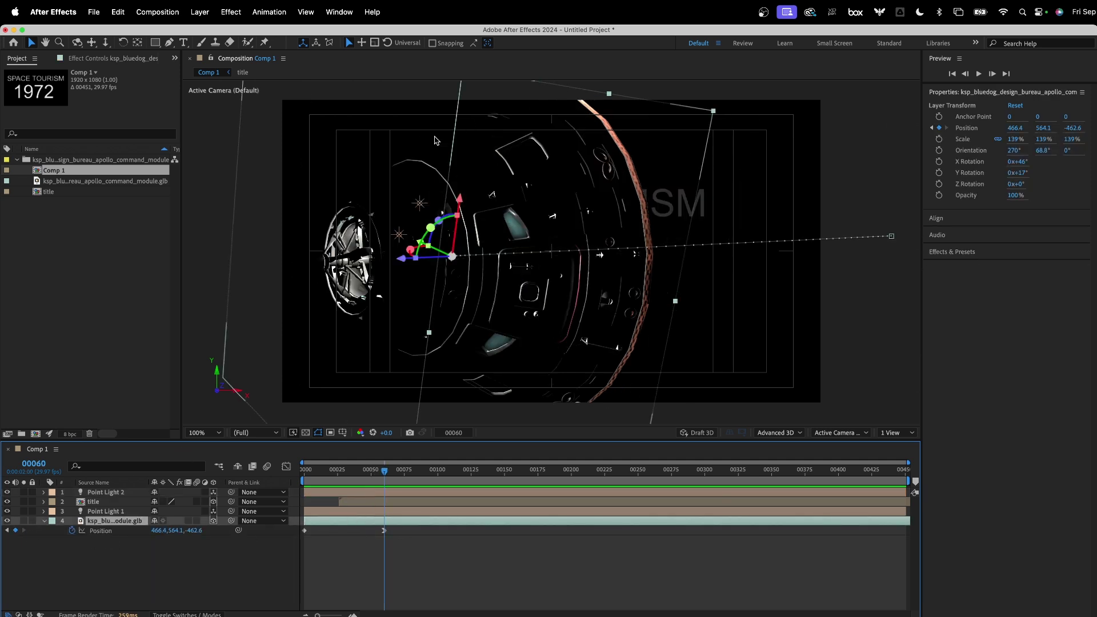
drag(400, 259, 2, 273)
key(comma)
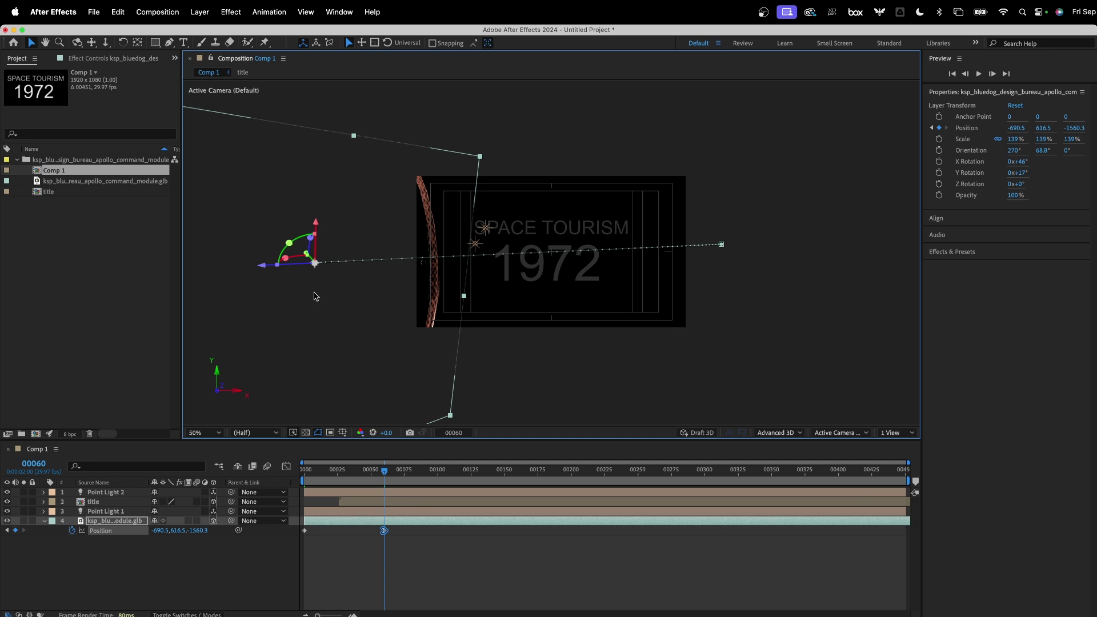
drag(267, 271, 222, 278)
key(period)
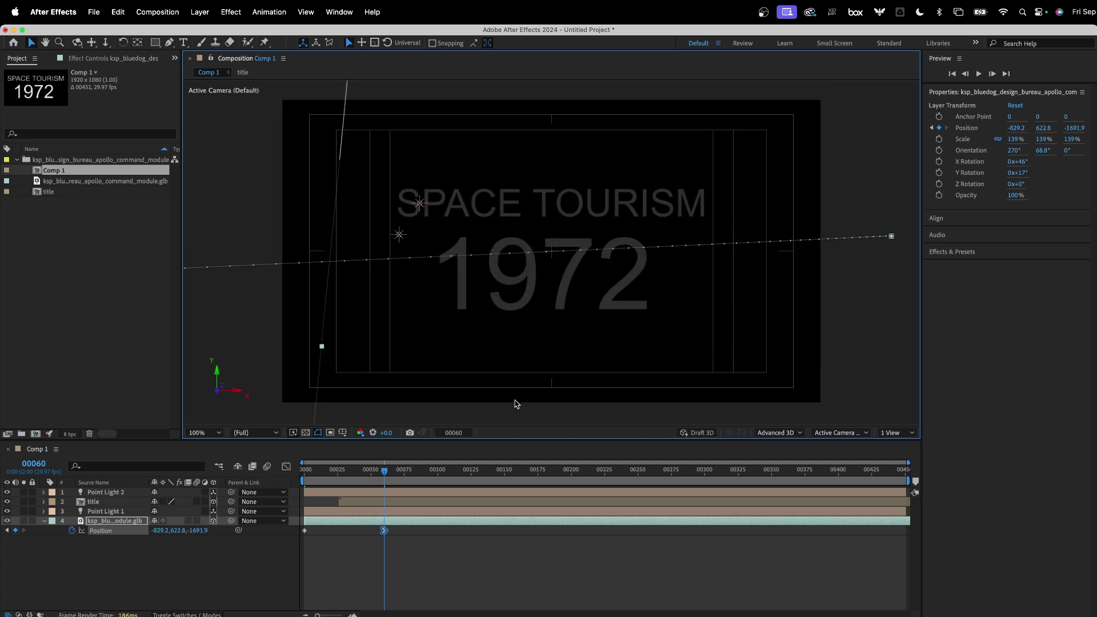
drag(387, 476, 236, 468)
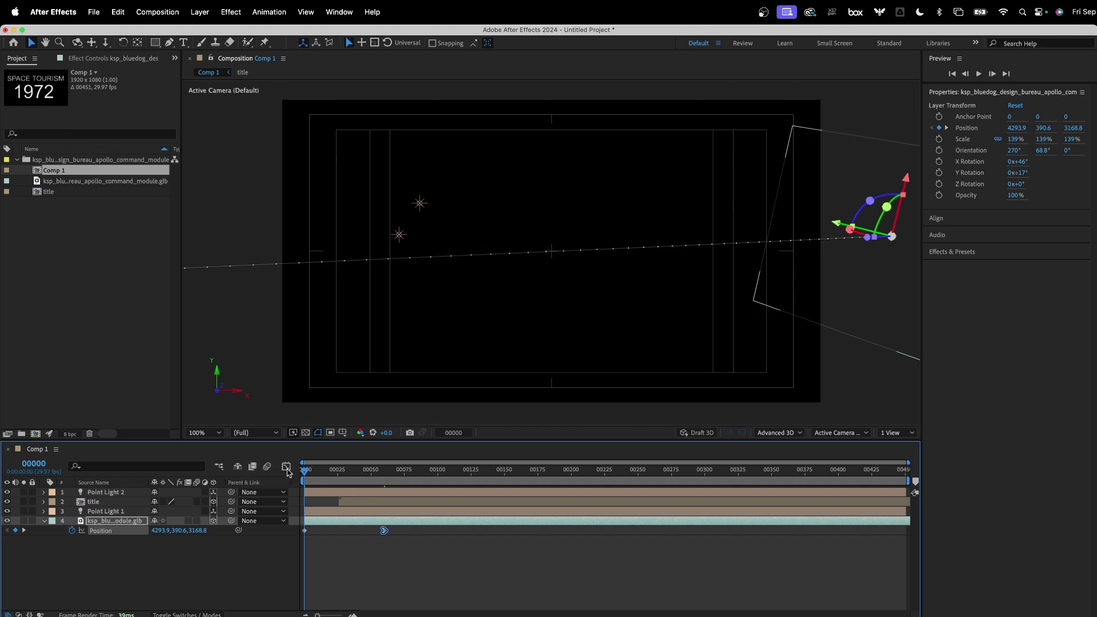
key(space)
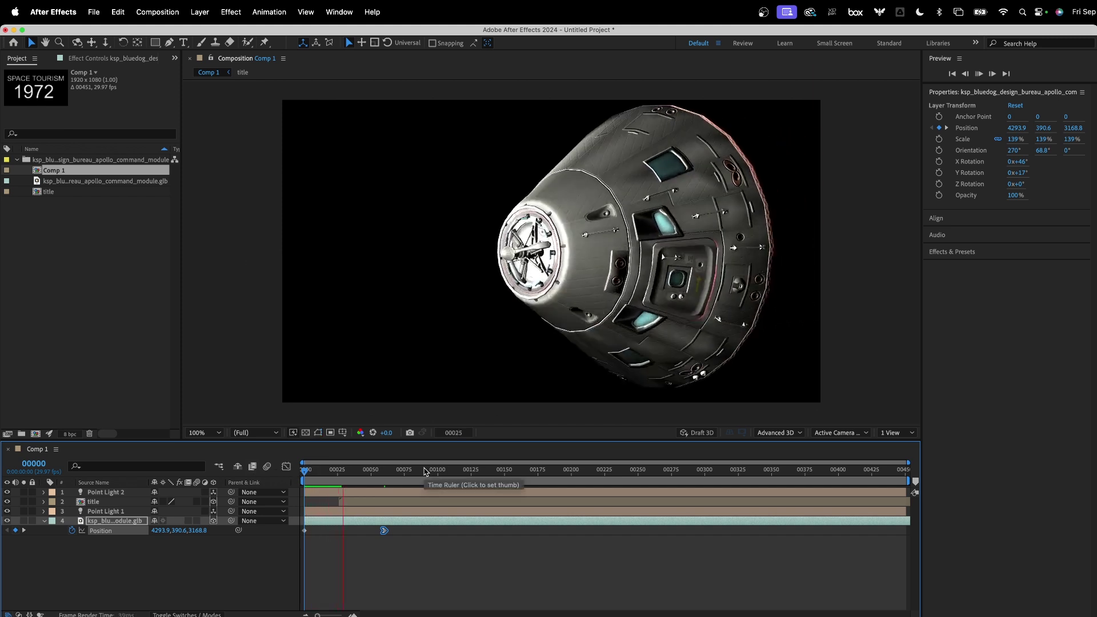
key(space)
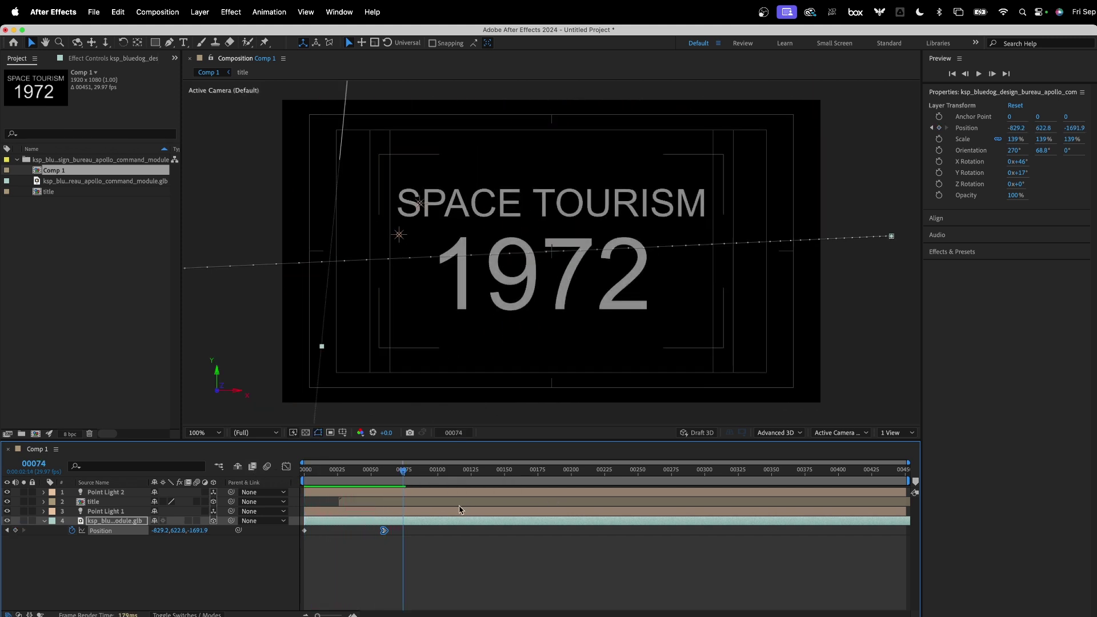
- Slide the title layer earlier in two passes, previewing after each
drag(377, 500, 371, 506)
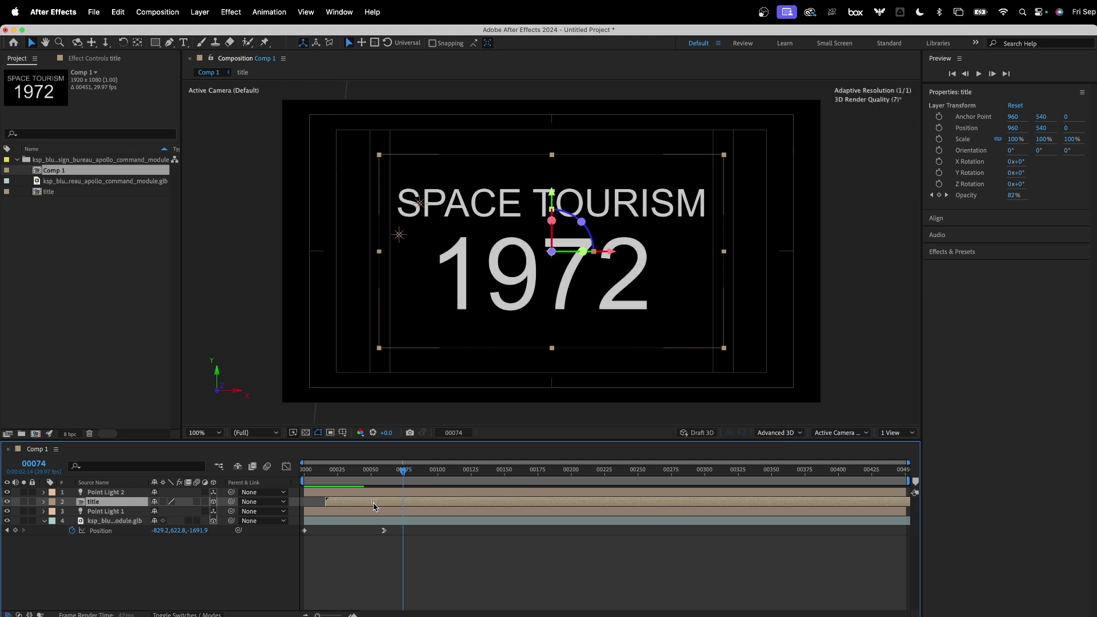
key(space)
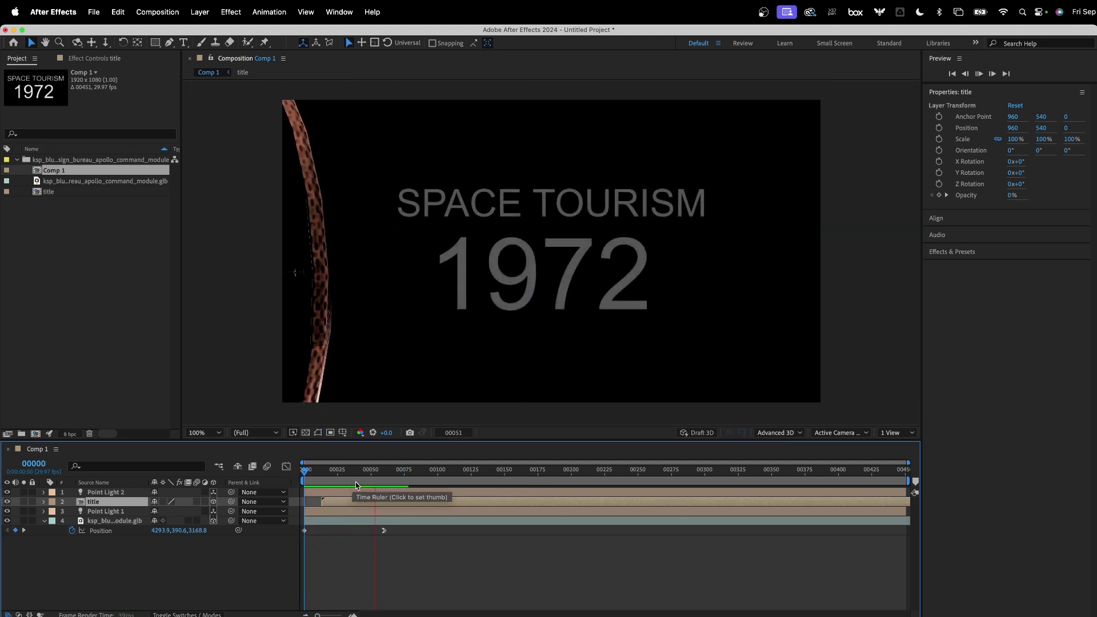
key(space)
drag(411, 504, 340, 472)
key(space)
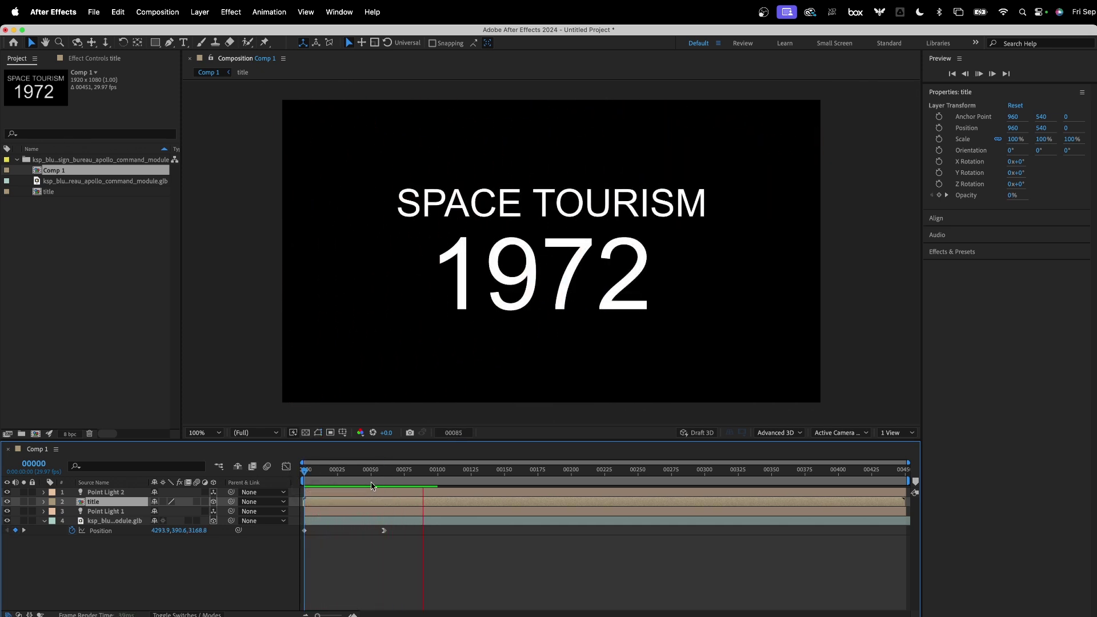
key(space)
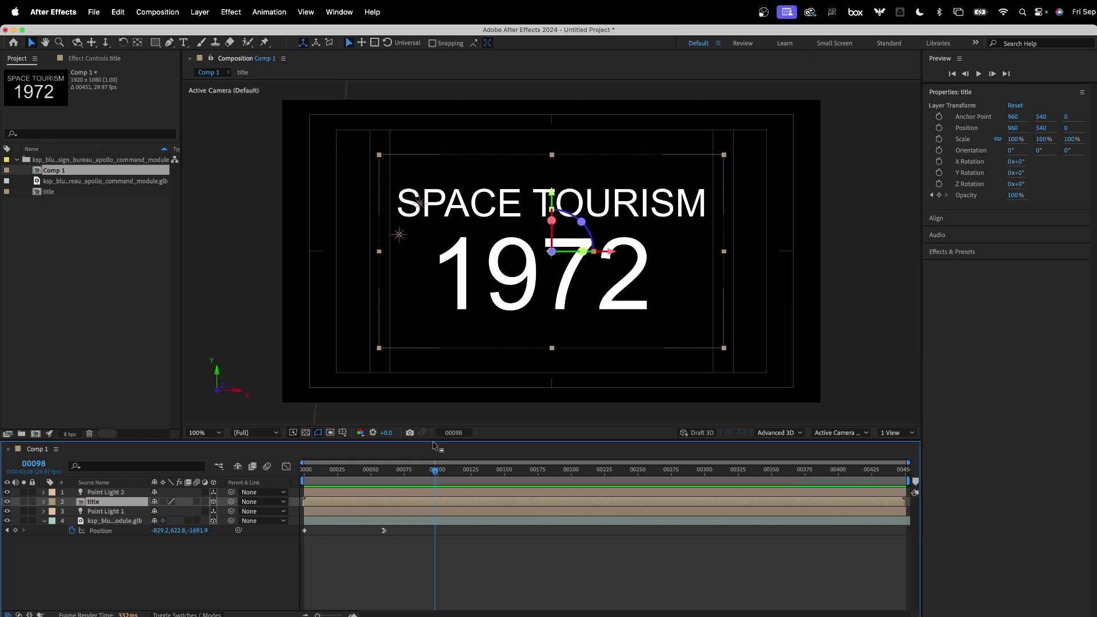
- After checking the fade, set a Position keyframe on the title at frame 47
drag(435, 470, 383, 483)
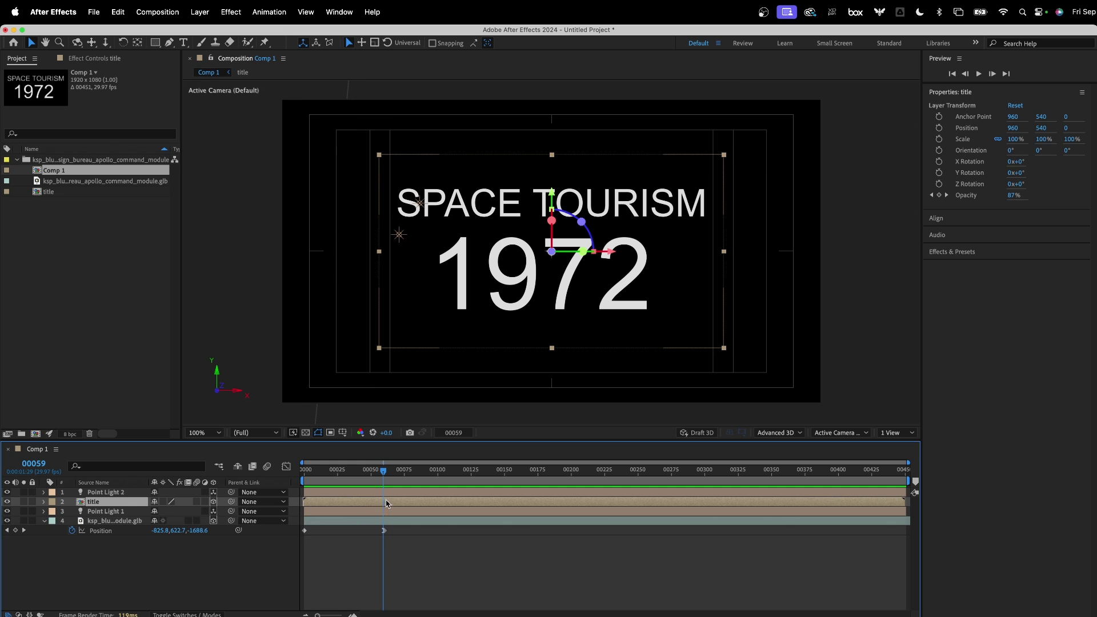
key(t)
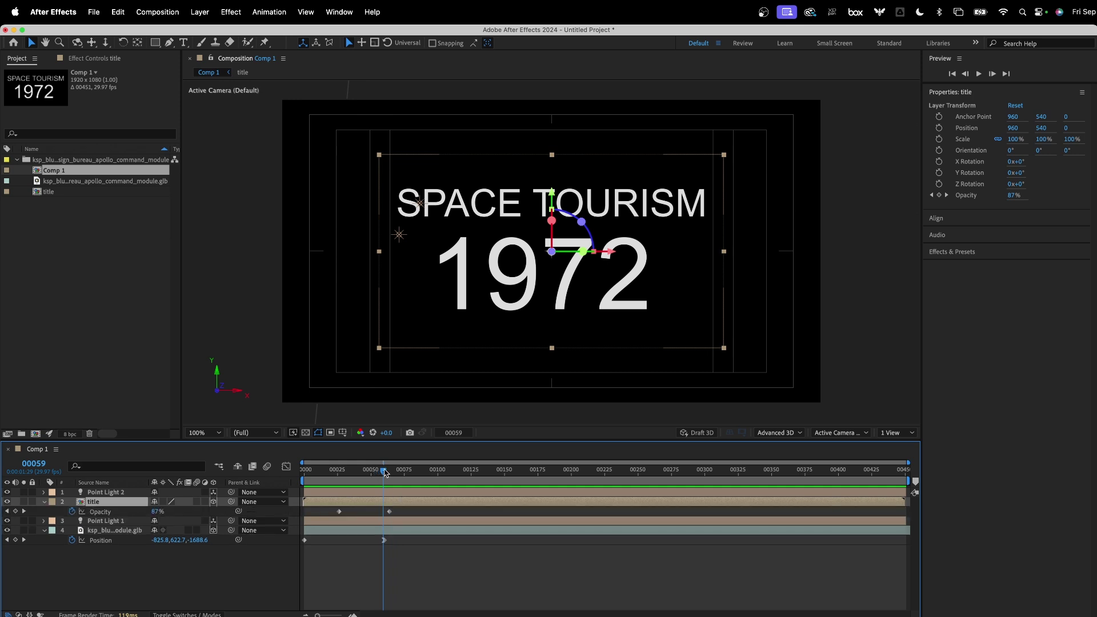
mouse_move(384, 472)
mouse_down()
mouse_move(350, 477)
mouse_move(370, 483)
mouse_up()
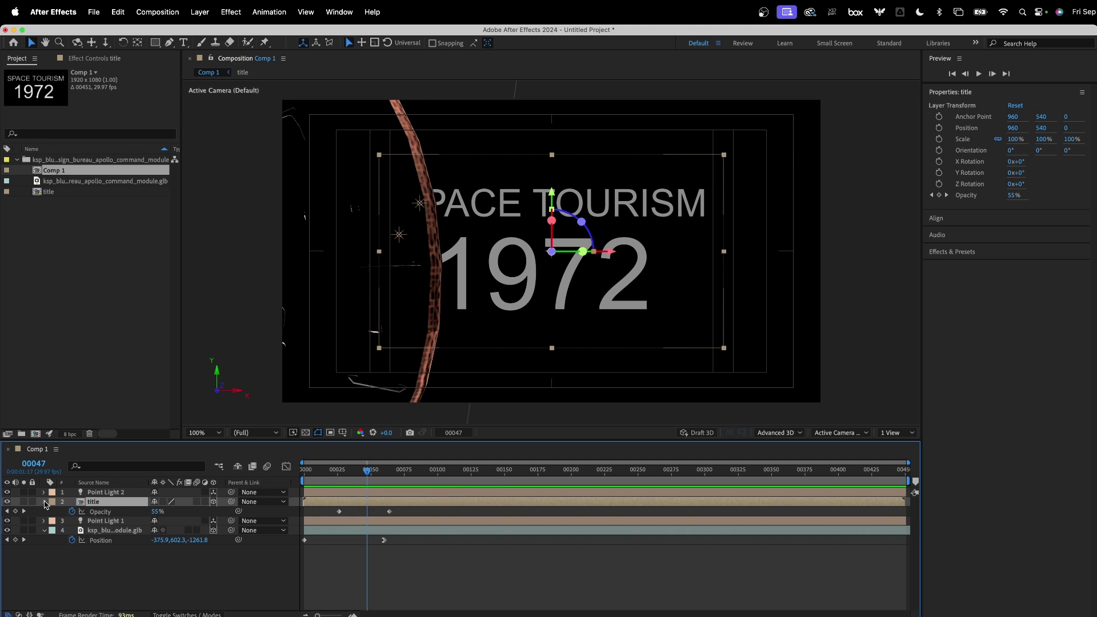
click(46, 503)
click(45, 502)
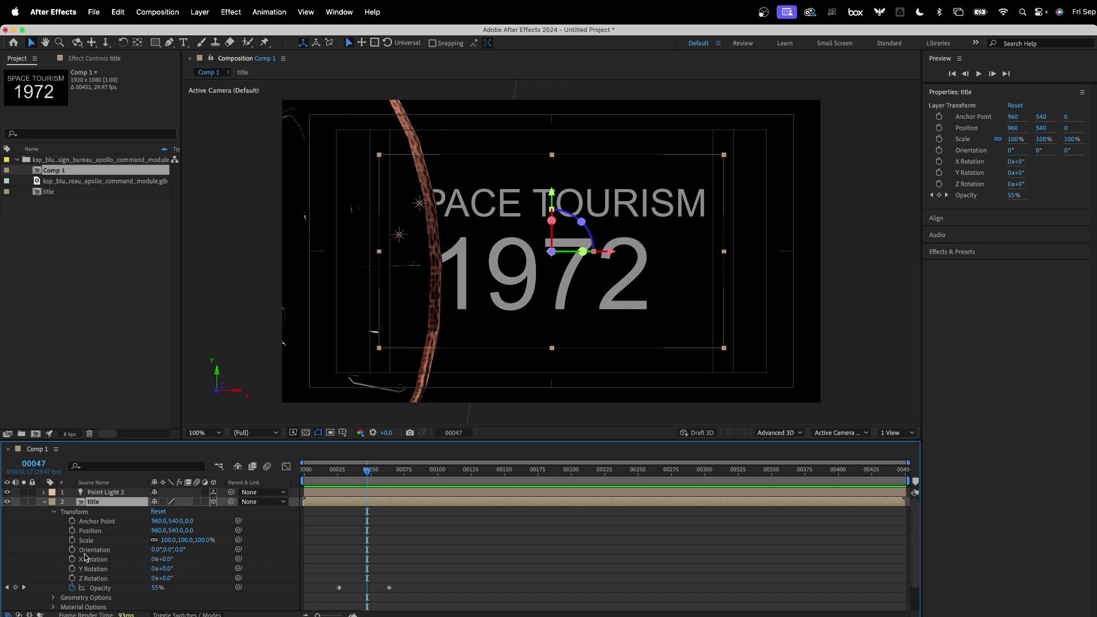
click(72, 531)
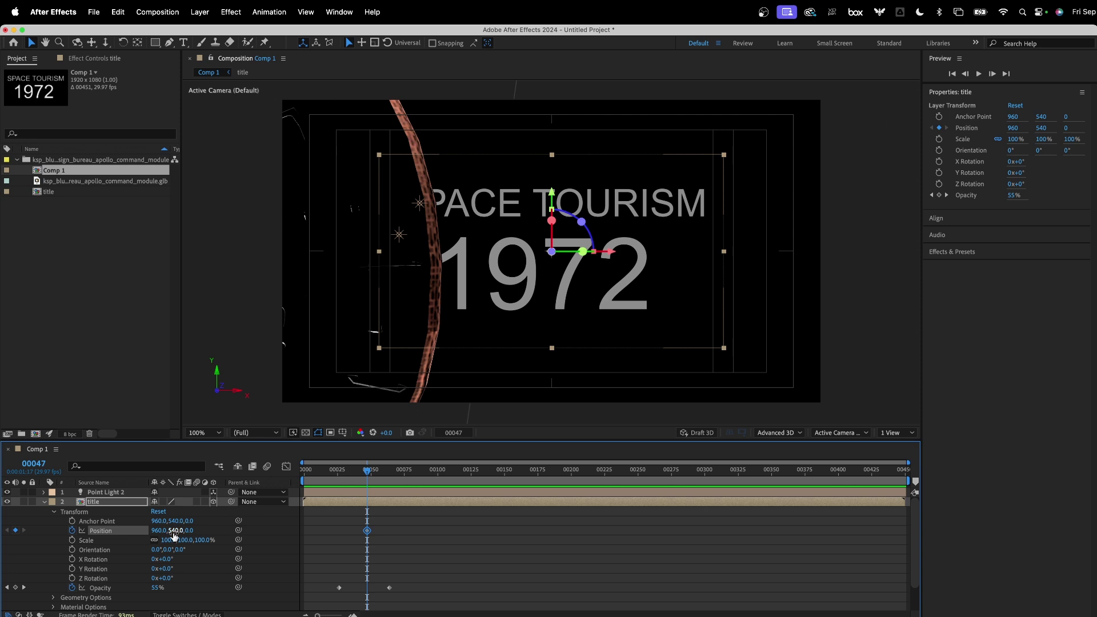
- At frame 82, set the title's Position Z to -658
drag(188, 530, 10, 516)
key(super+z)
click(370, 473)
drag(370, 473, 413, 475)
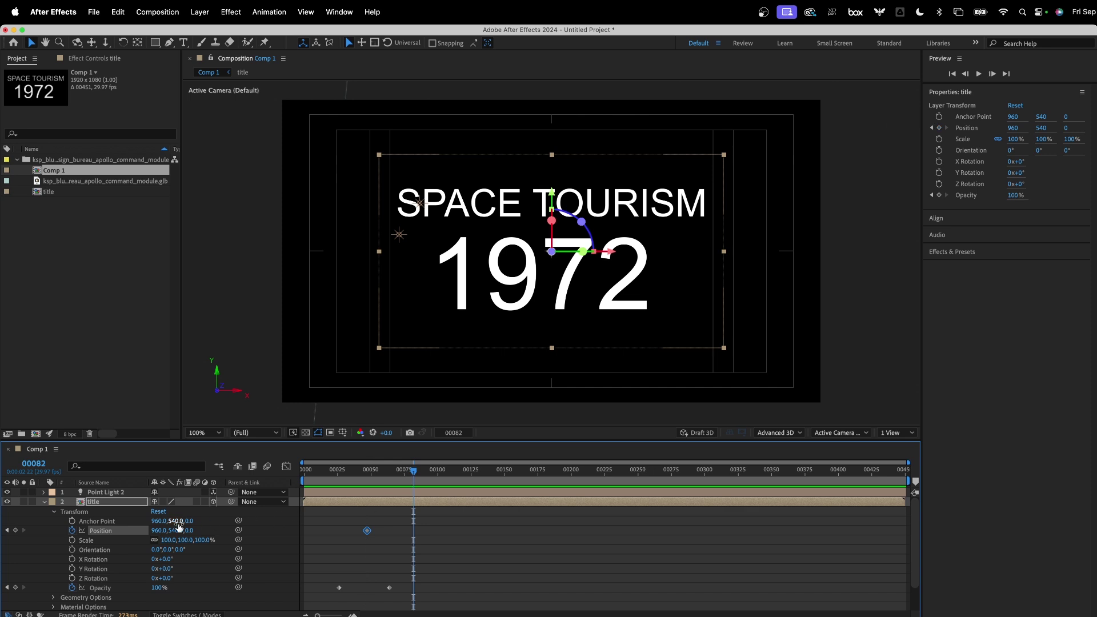
drag(188, 530, 86, 530)
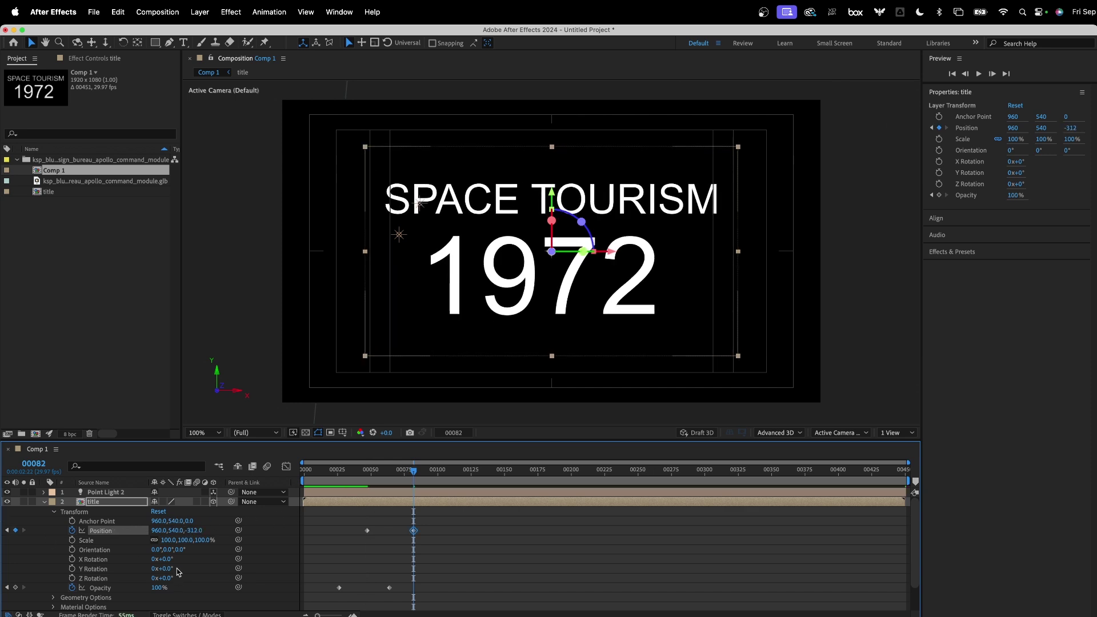
drag(157, 530, 97, 530)
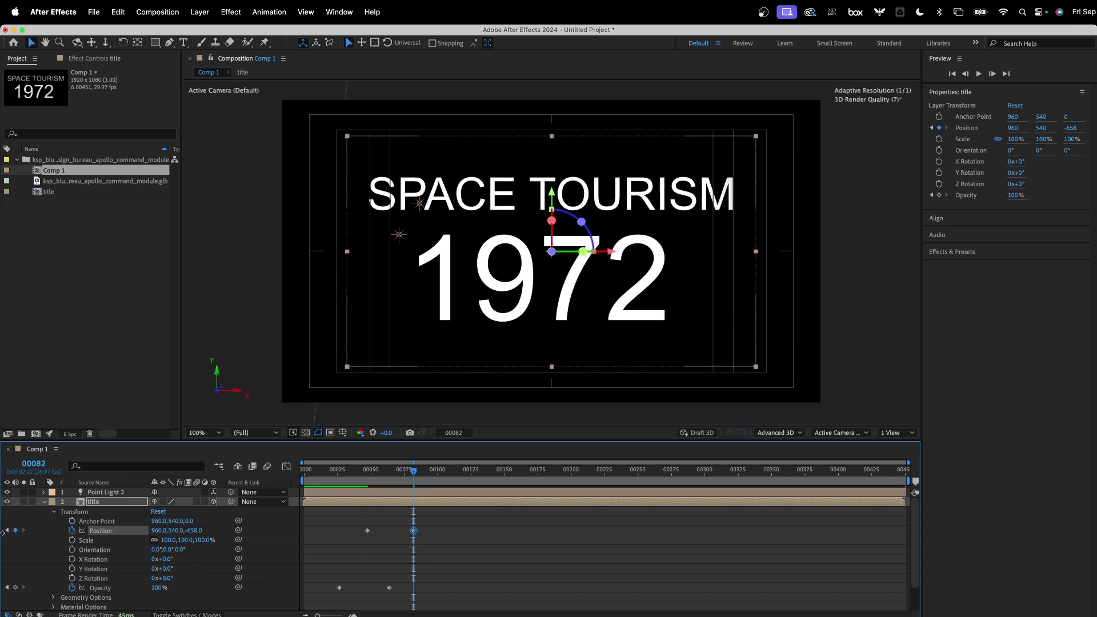
right_click(414, 531)
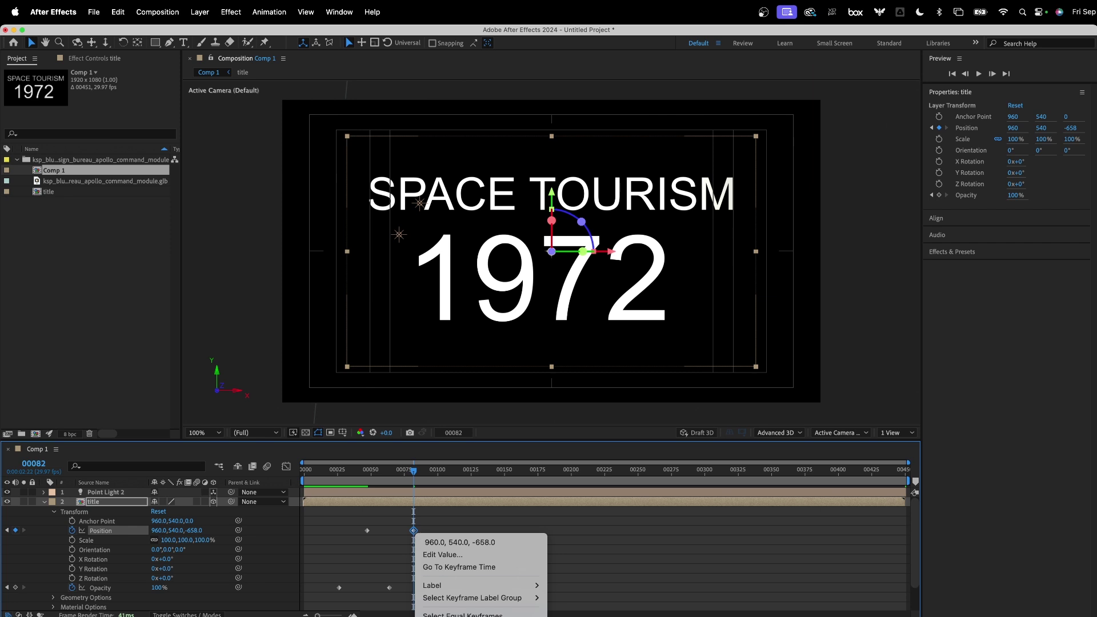
key(Escape)
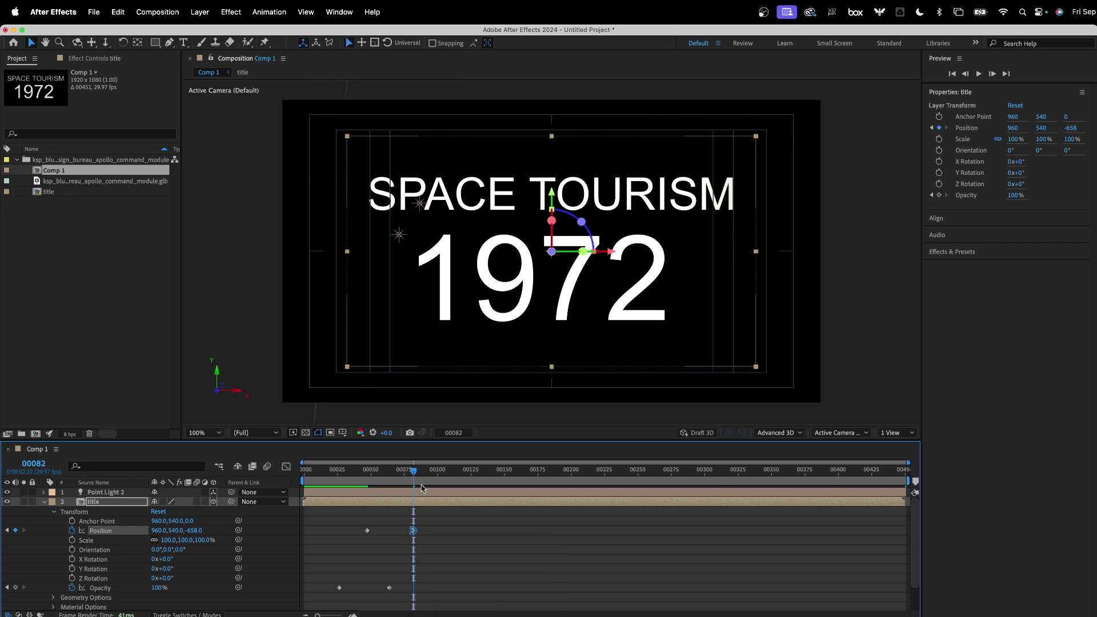
drag(414, 470, 304, 498)
key(space)
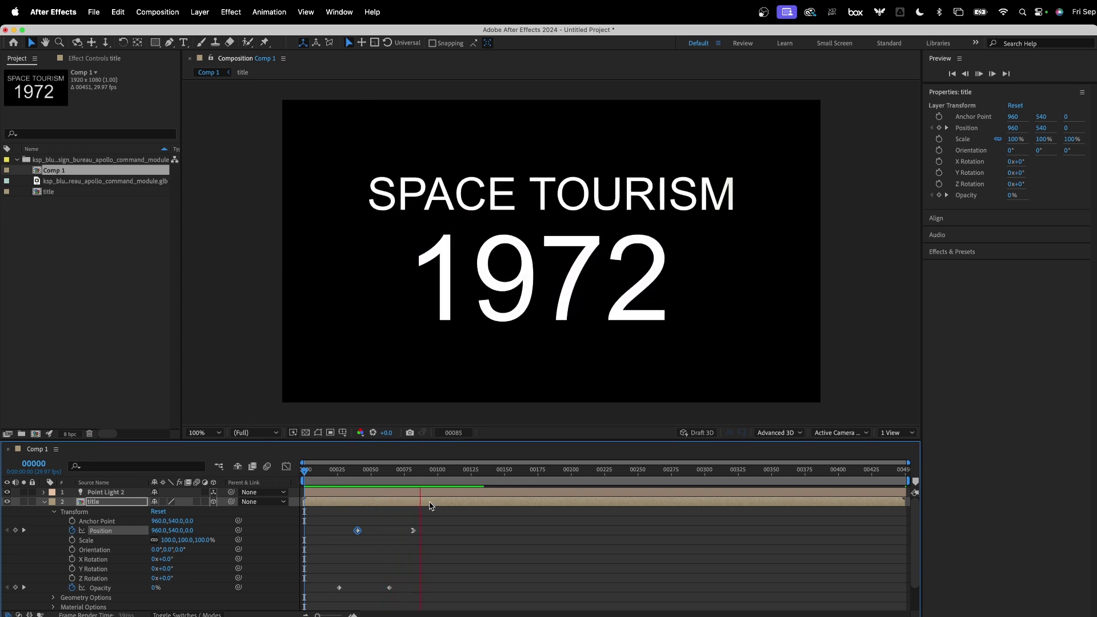
key(space)
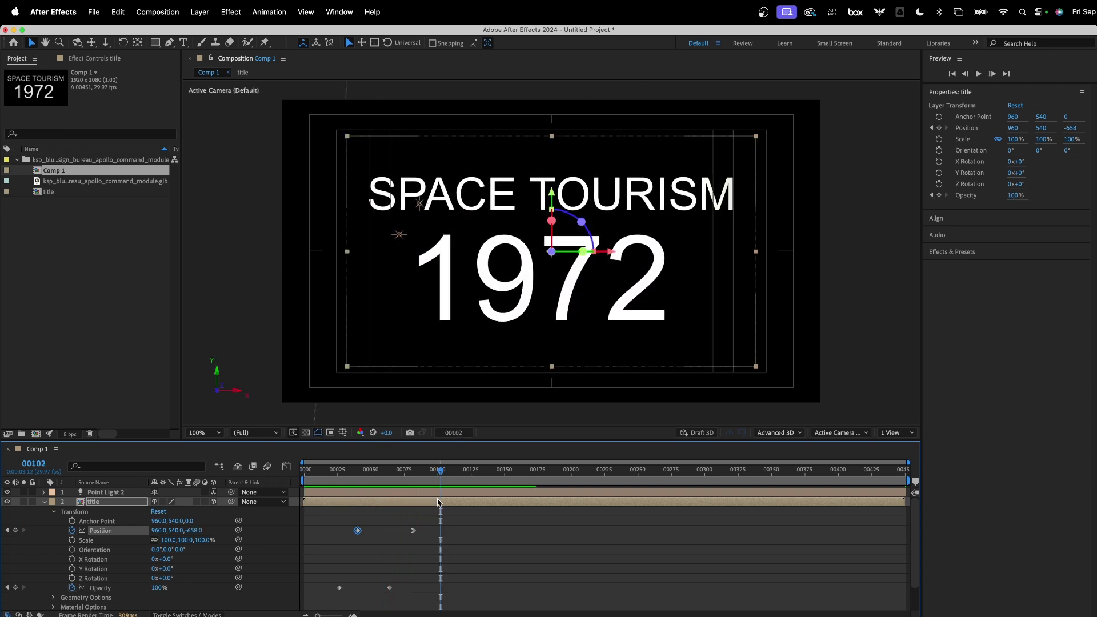